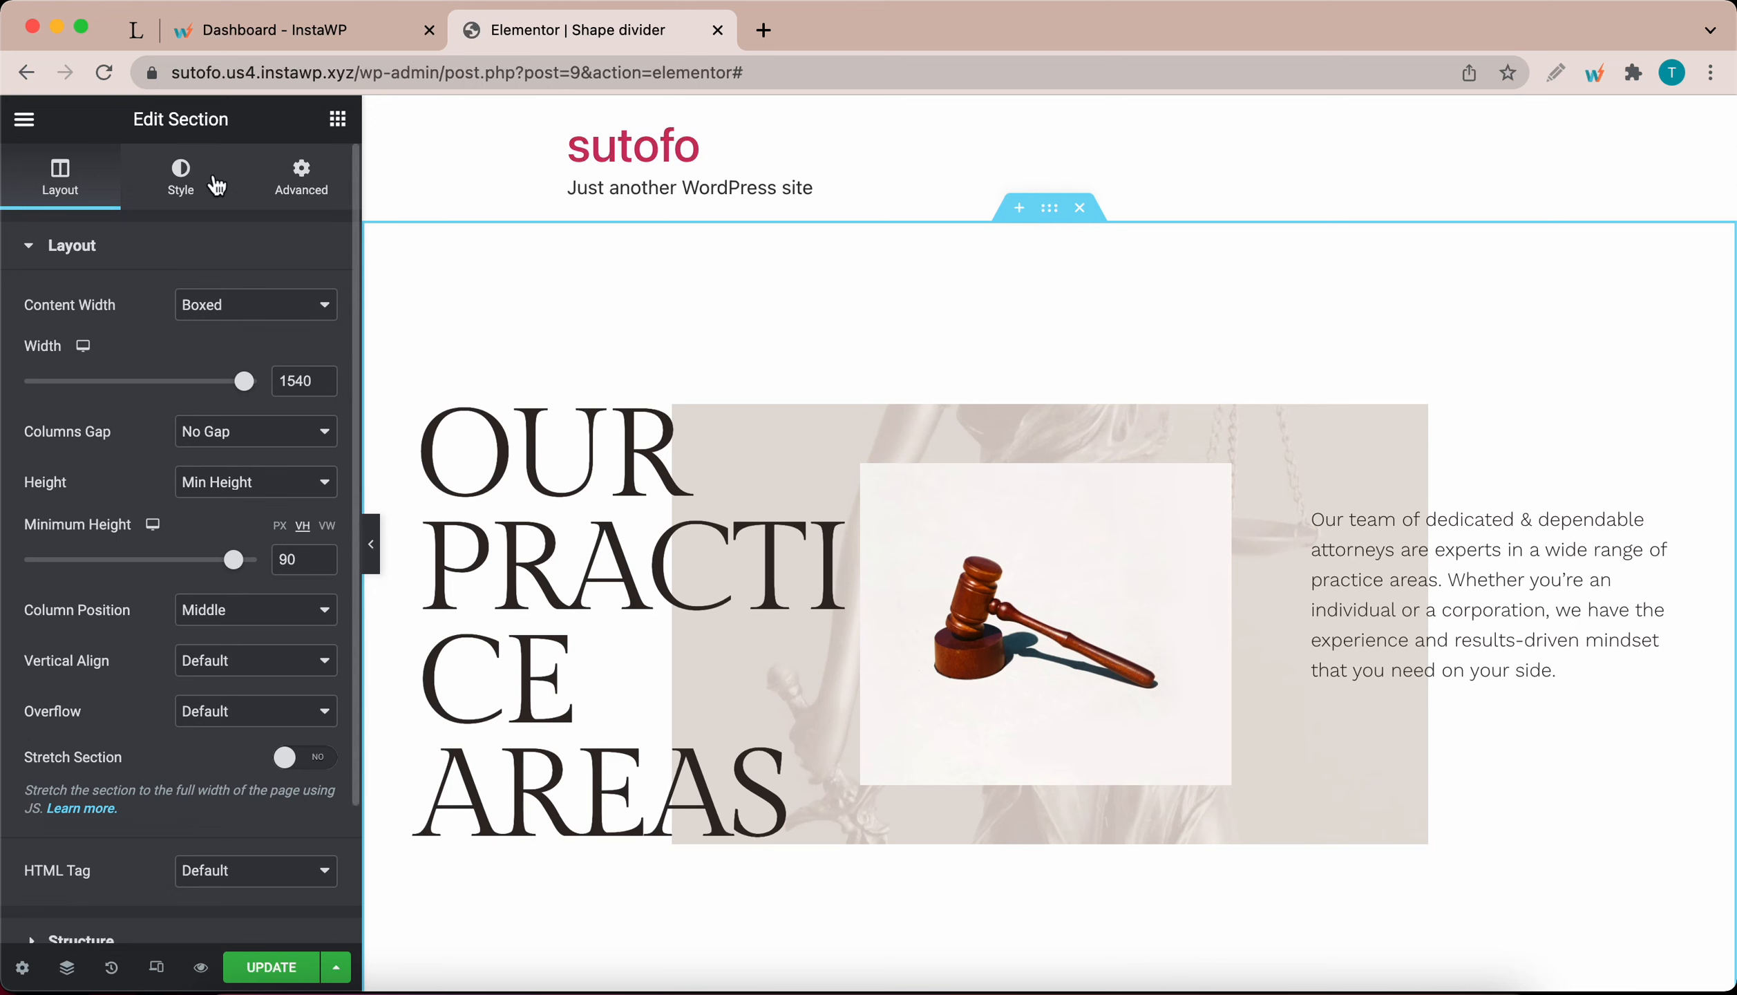
# Step: Add a Tilt shape divider to the top edge of the practice areas section
pyautogui.click(188, 181)
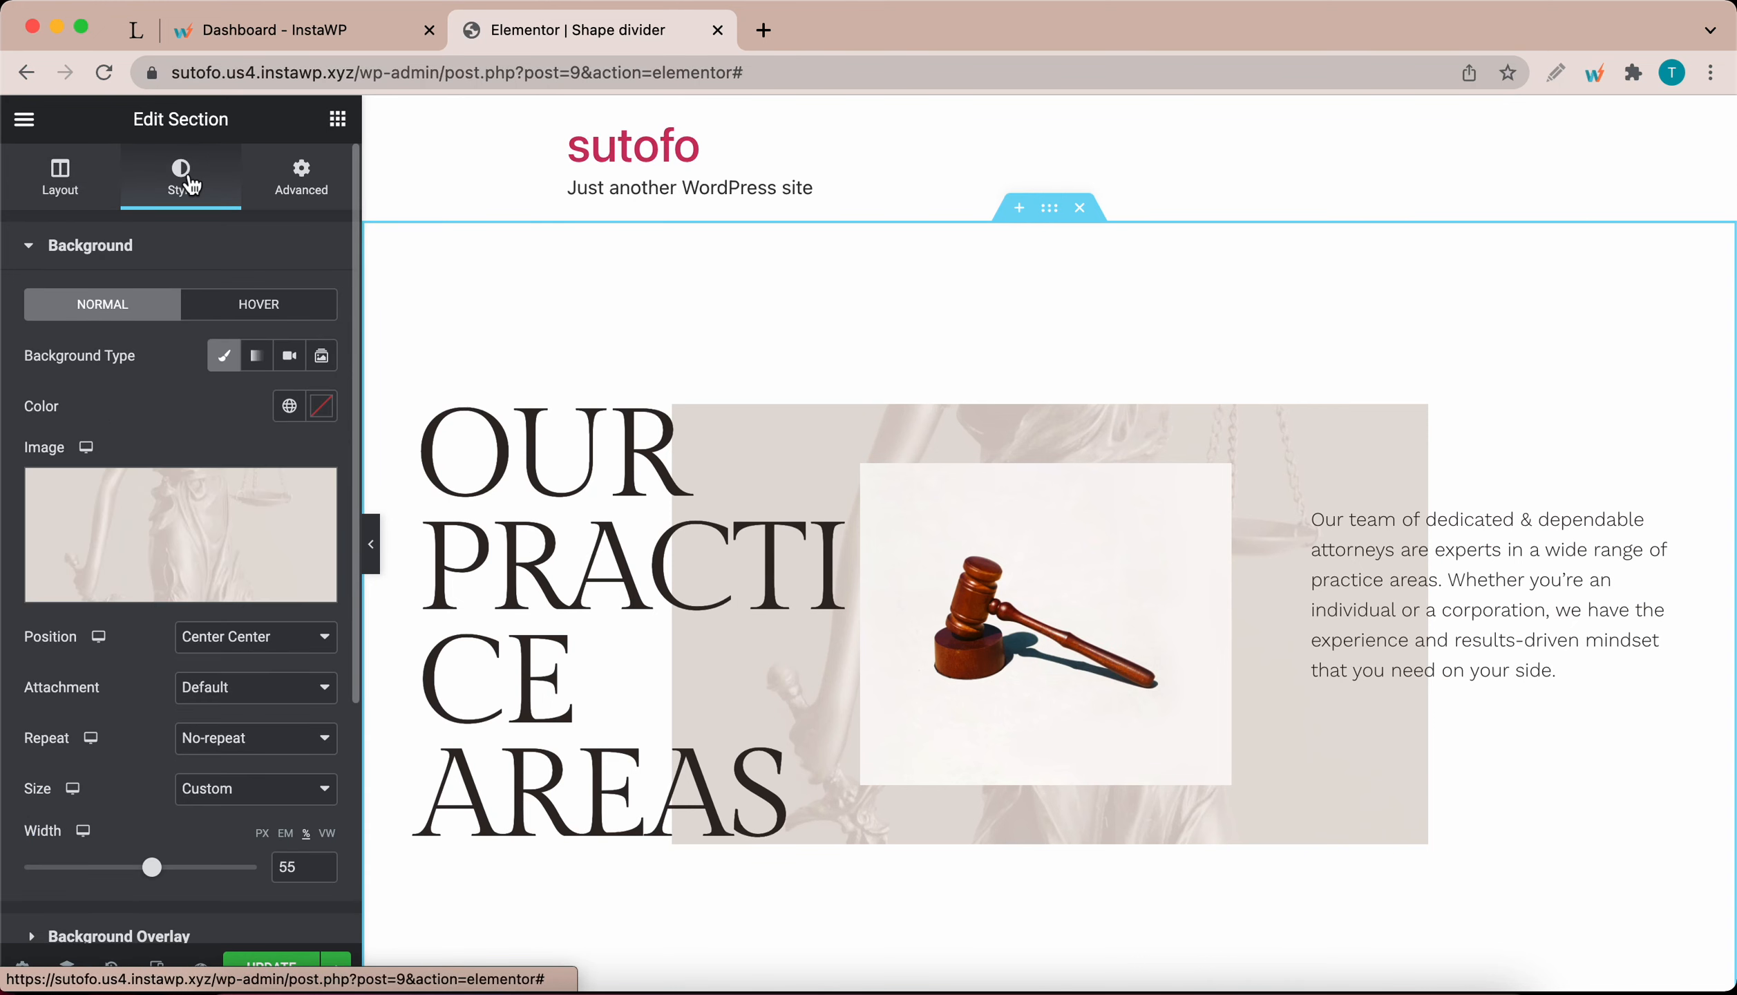
pyautogui.scroll(-4, 141, 725)
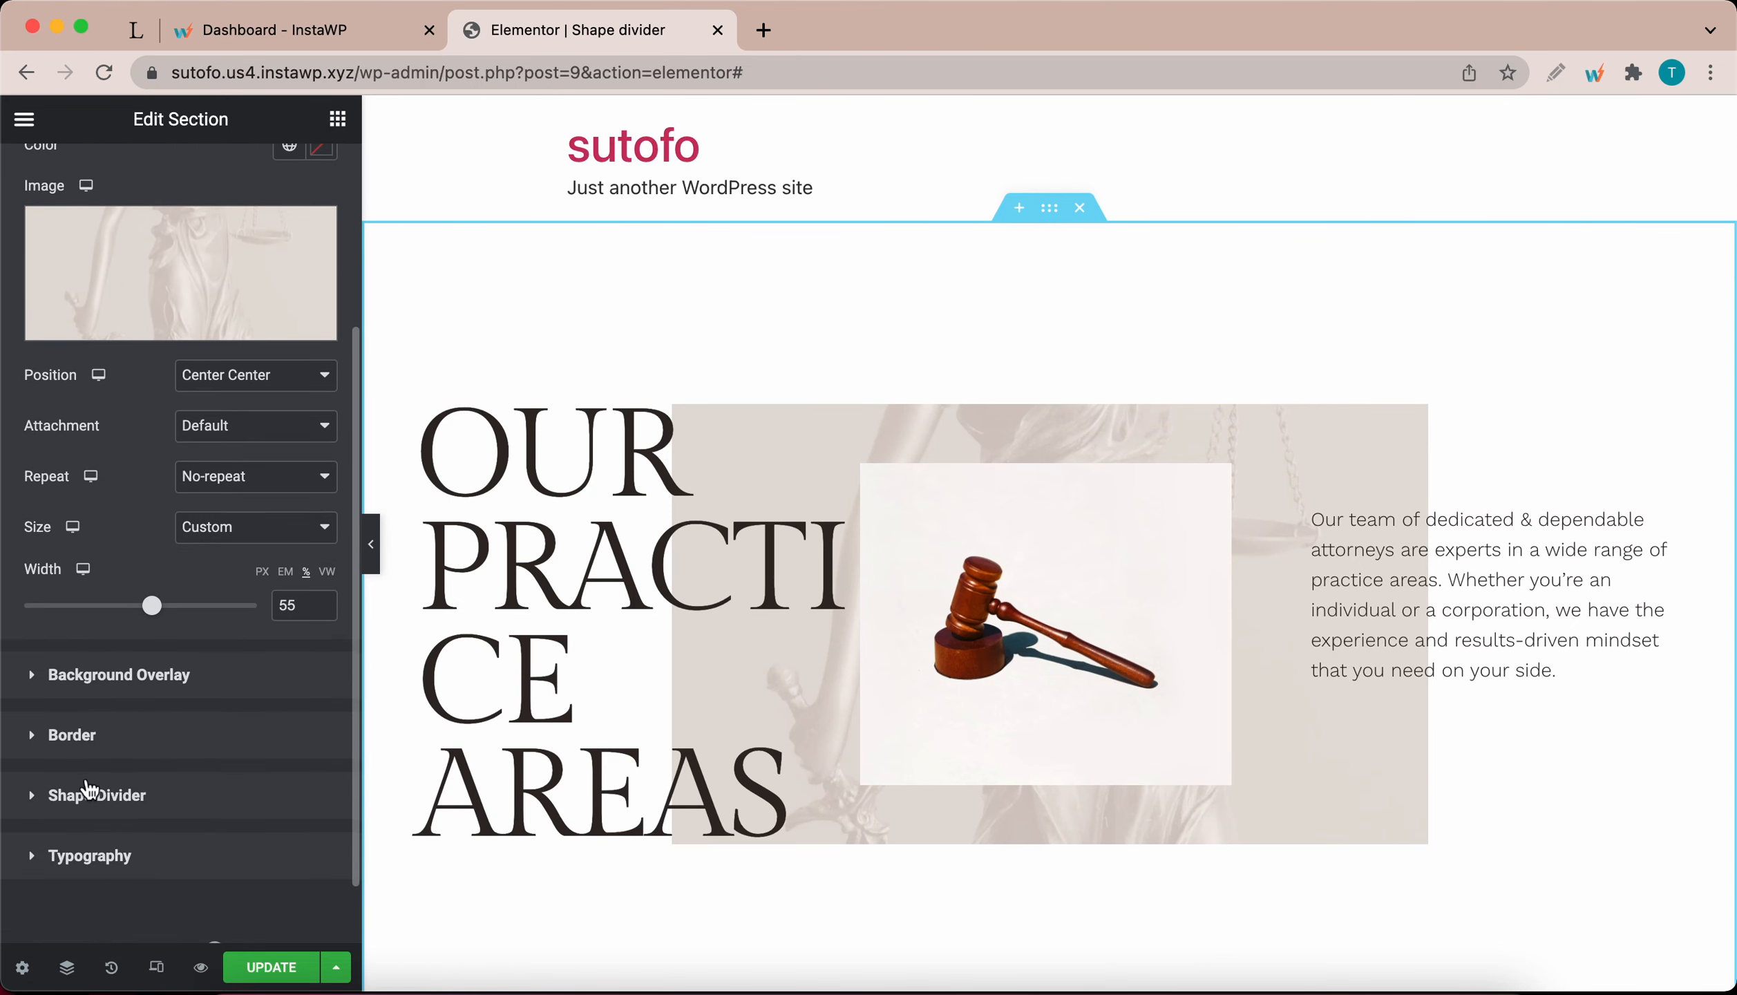
pyautogui.click(115, 805)
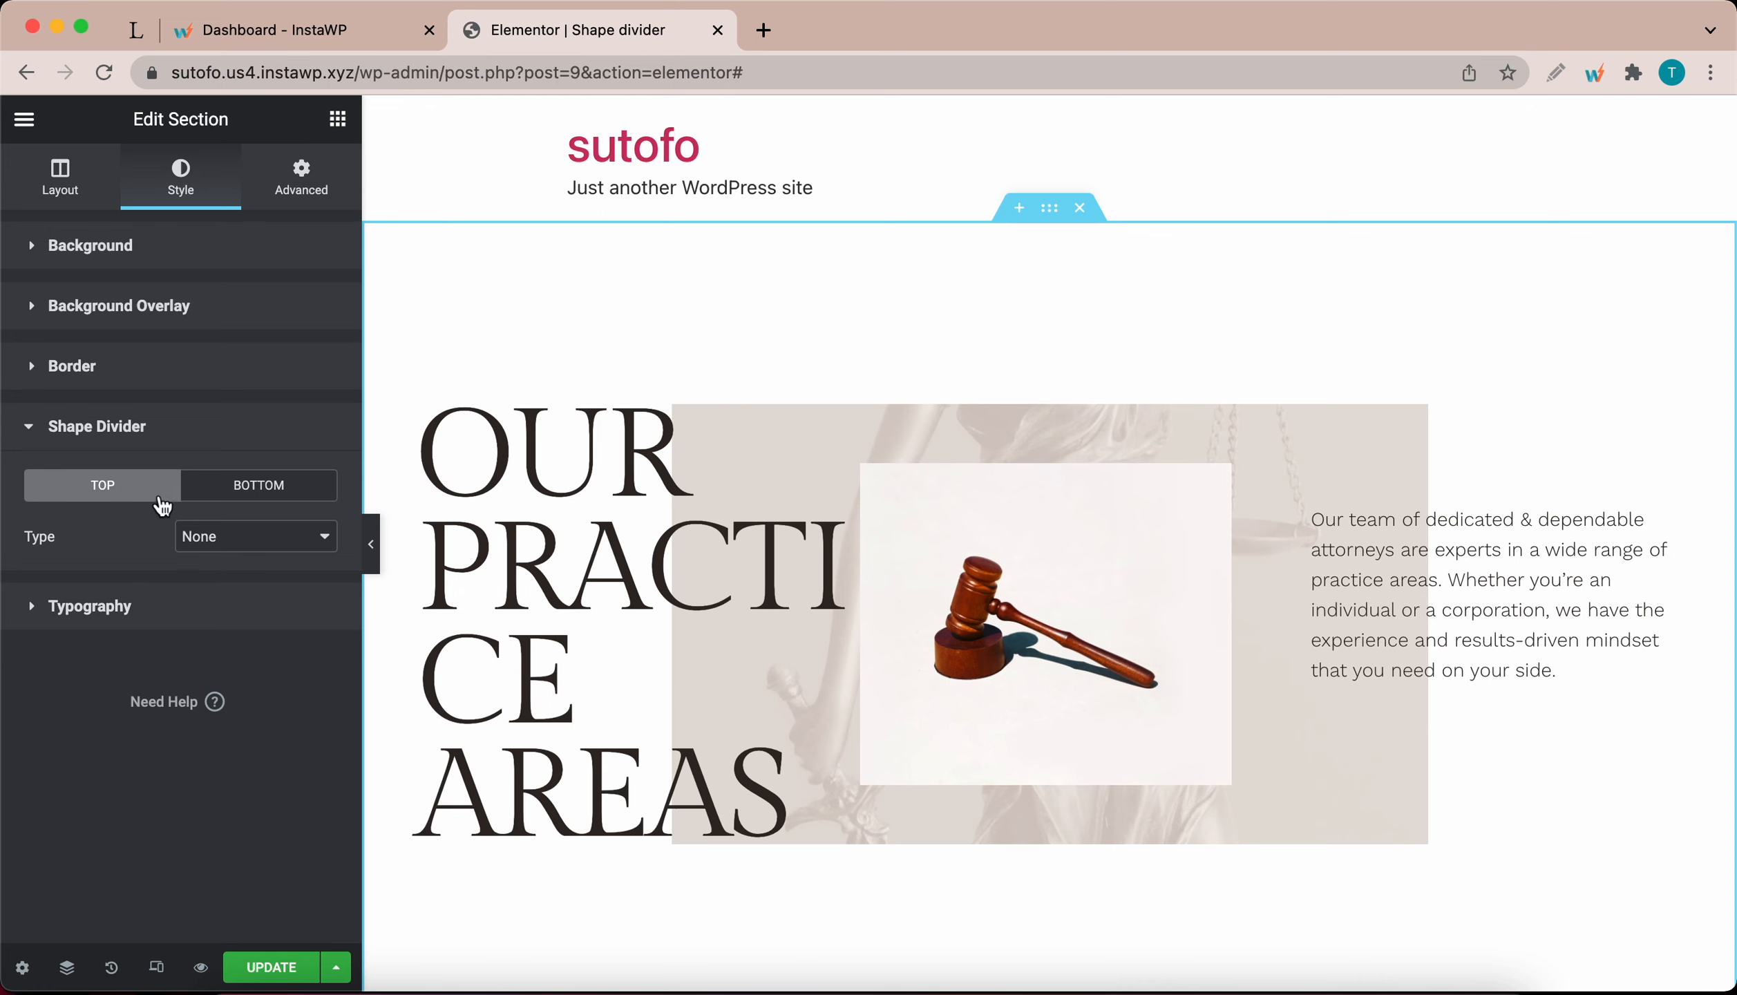
pyautogui.click(215, 537)
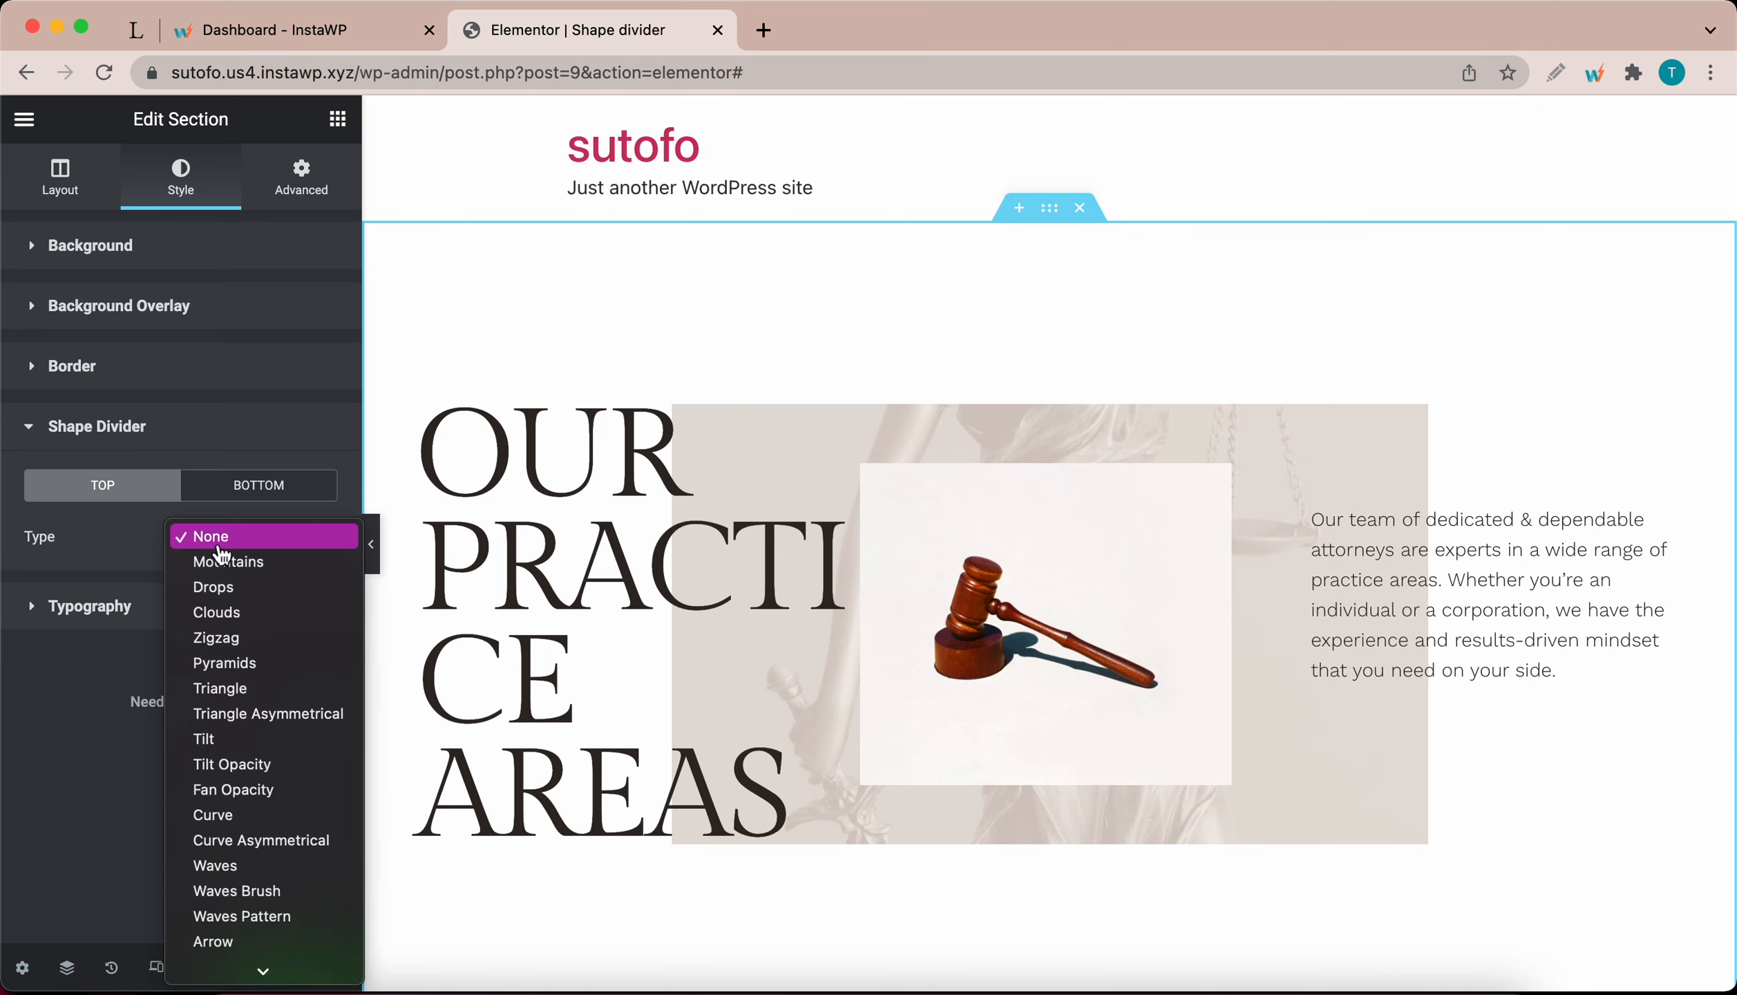
pyautogui.click(211, 738)
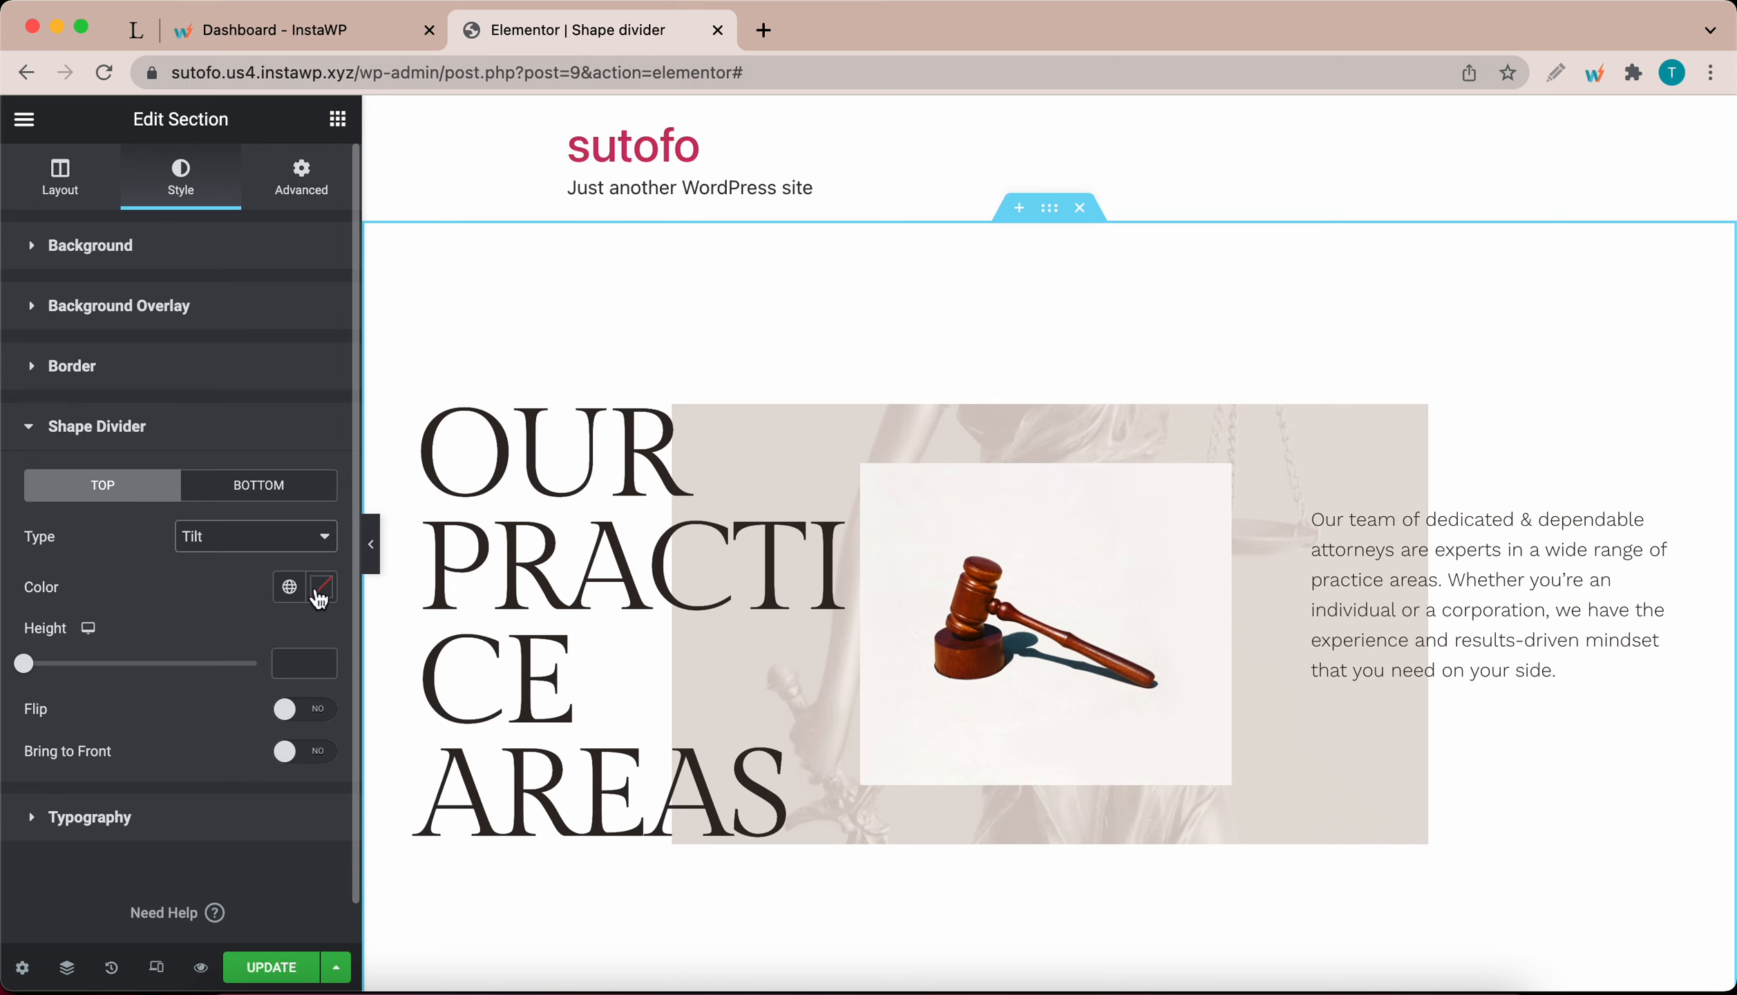
# Step: Set the top shape divider's height to 372 and its color to #686868
pyautogui.scroll(-1, 221, 616)
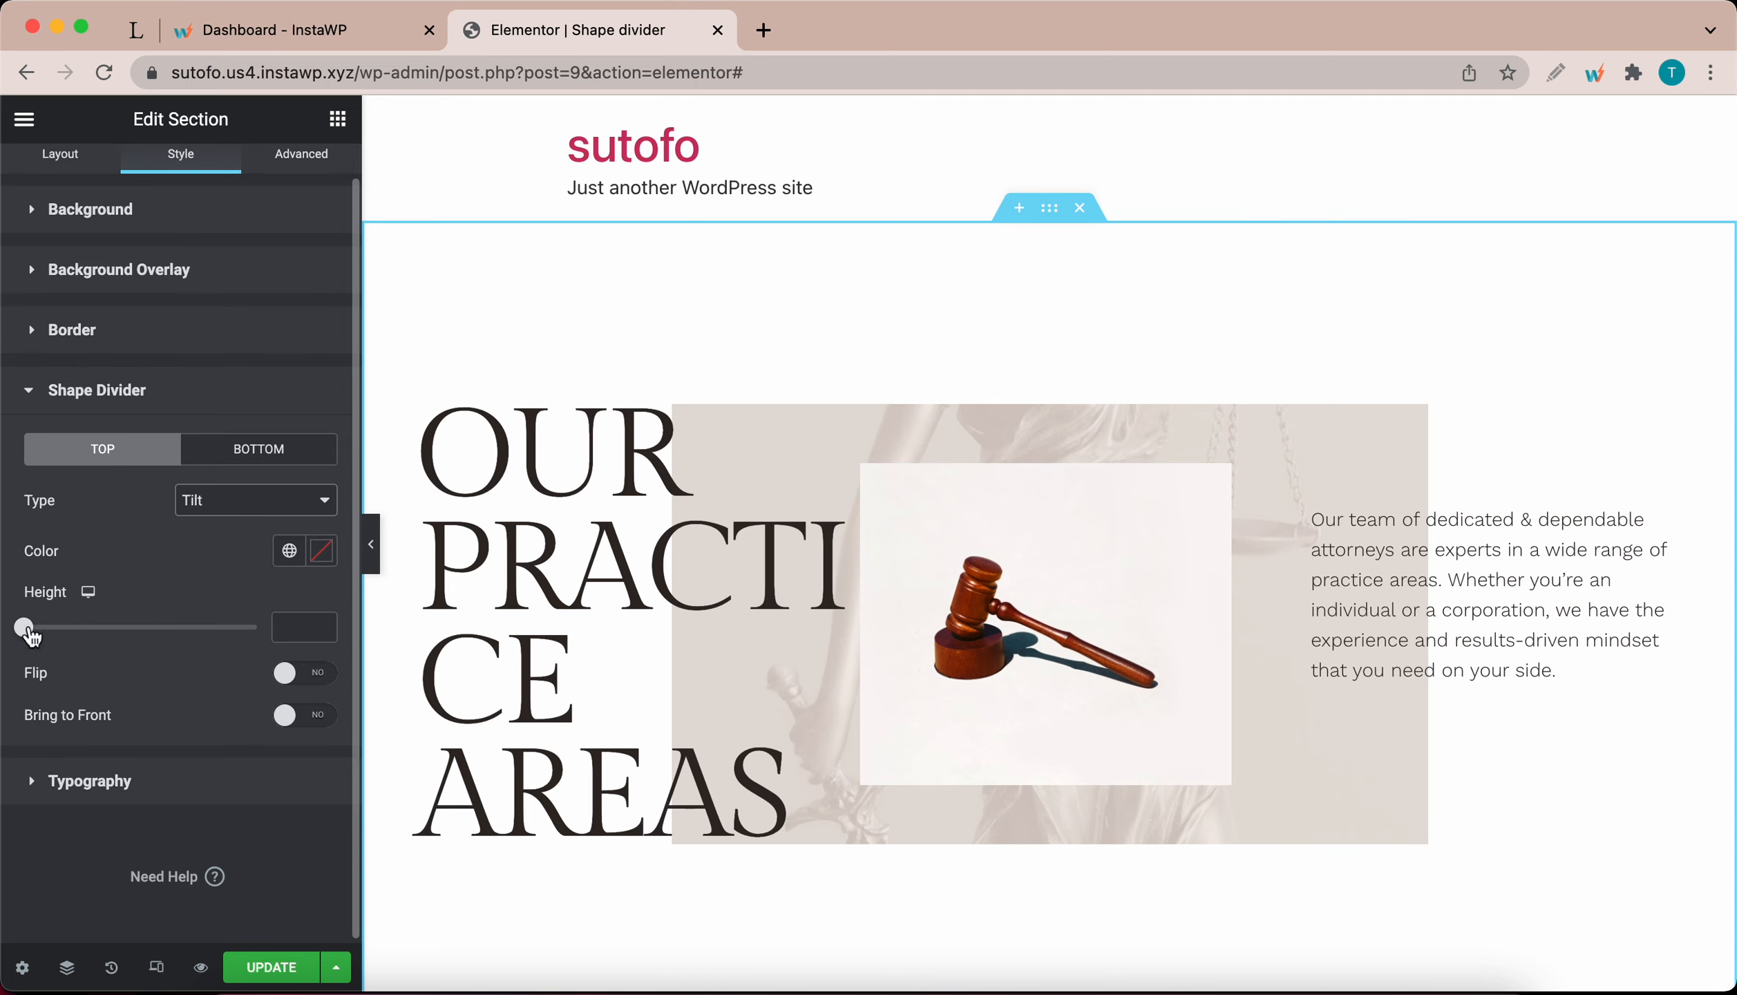
pyautogui.moveTo(31, 635); pyautogui.dragTo(198, 636)
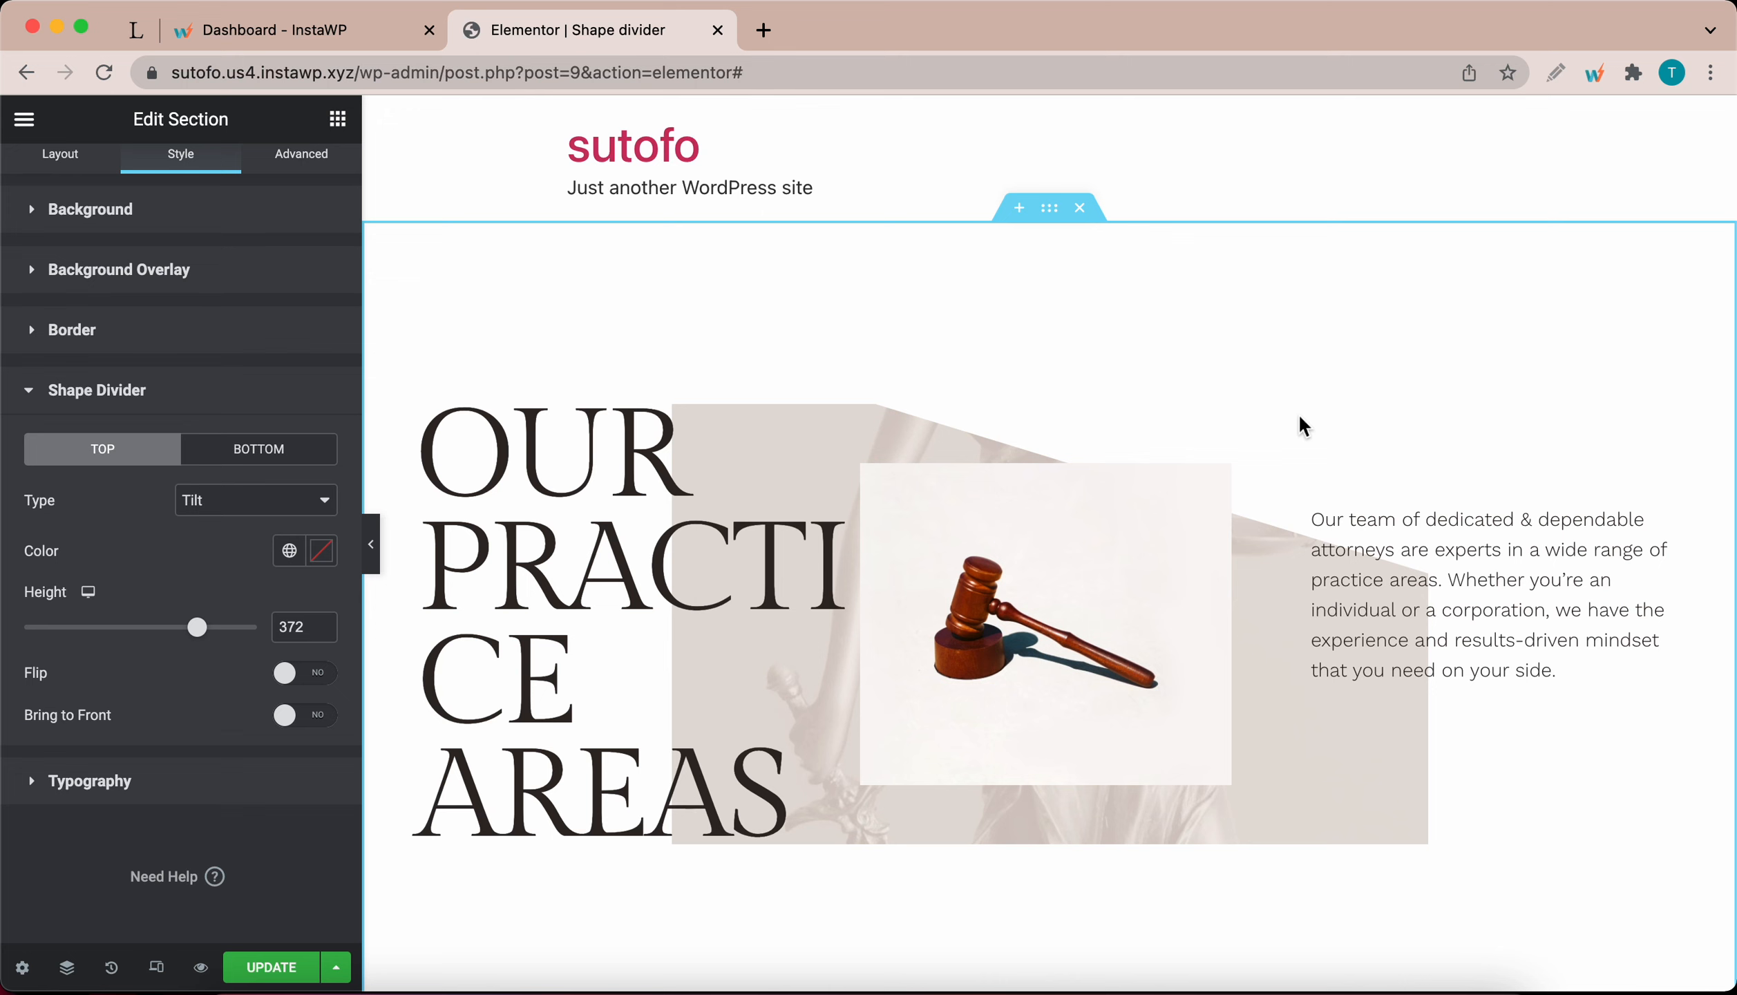
pyautogui.click(322, 551)
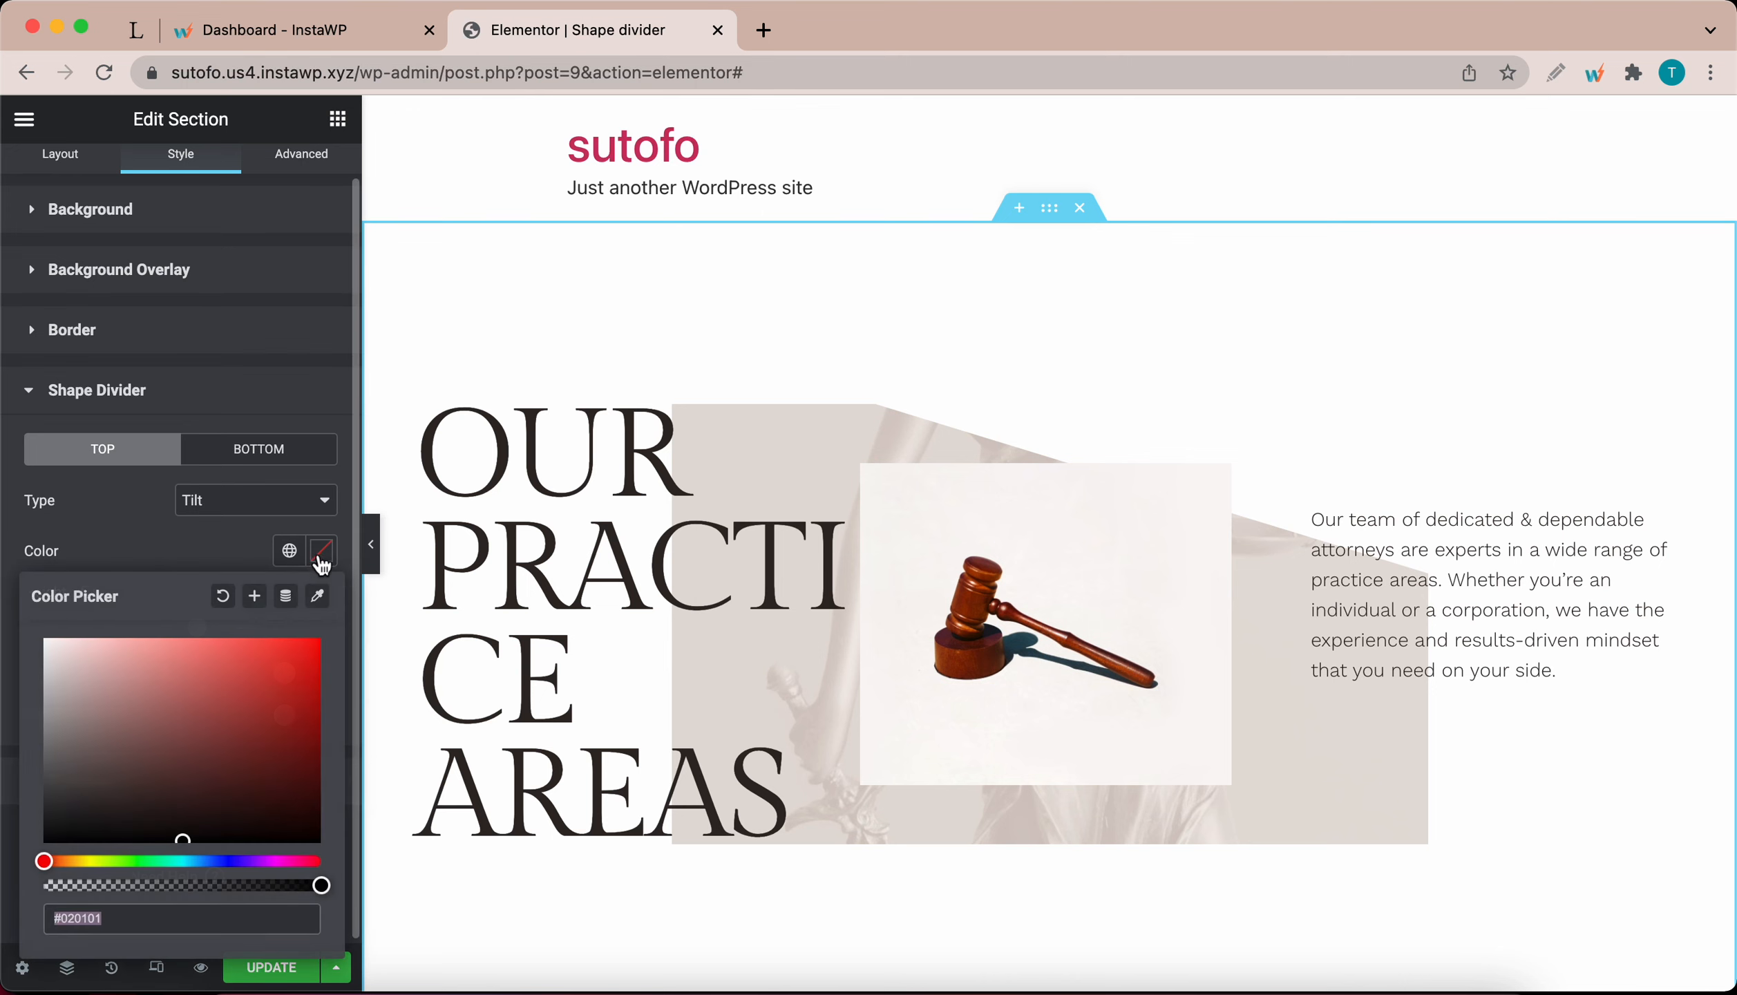
pyautogui.moveTo(82, 701); pyautogui.dragTo(23, 768)
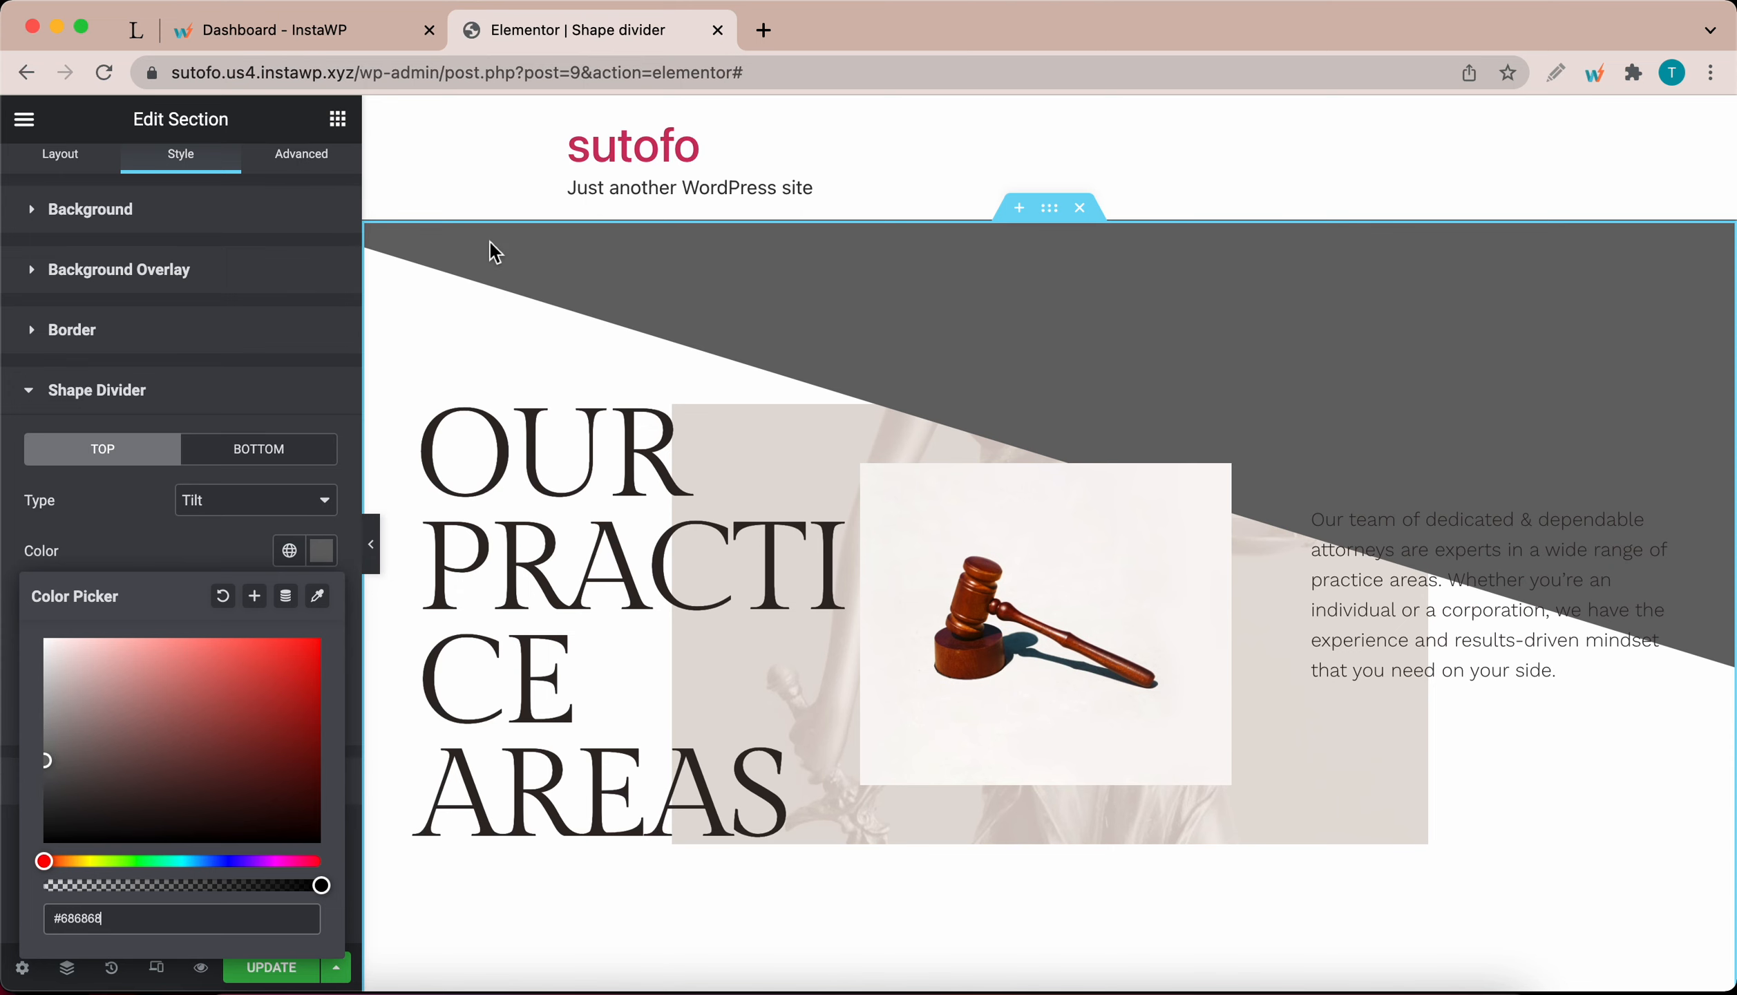
pyautogui.click(127, 545)
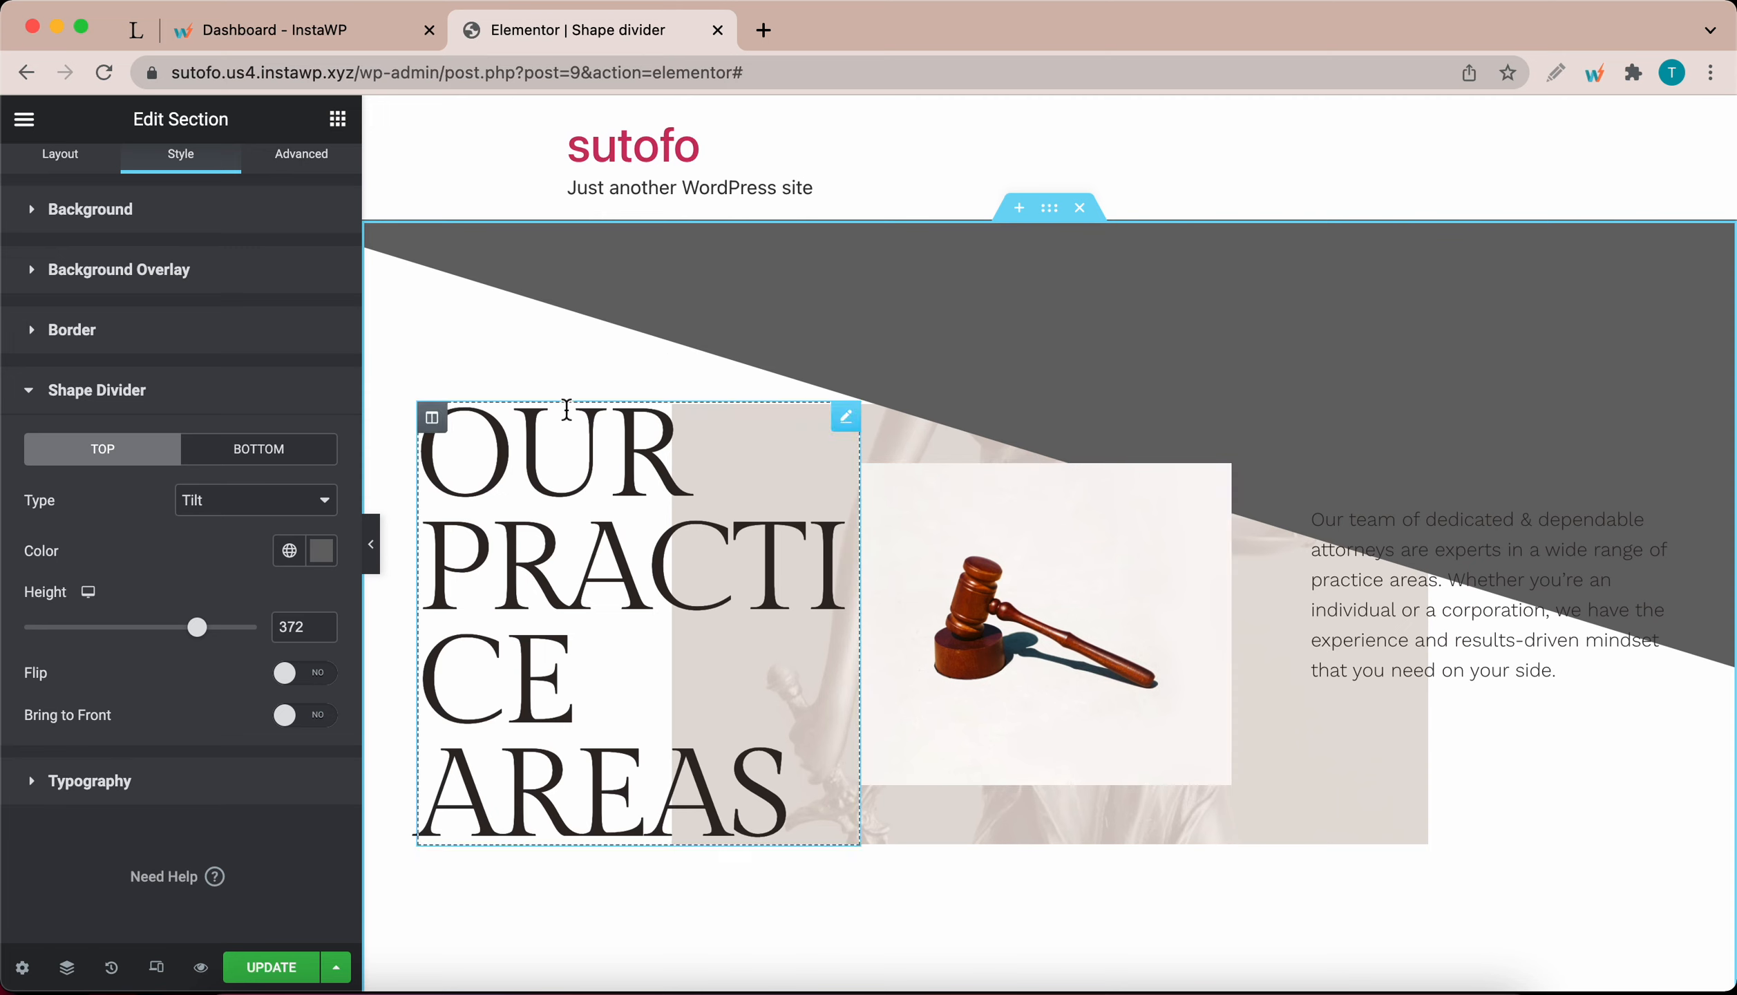
# Step: Flip the top shape divider and enable Bring to Front for it
pyautogui.click(290, 674)
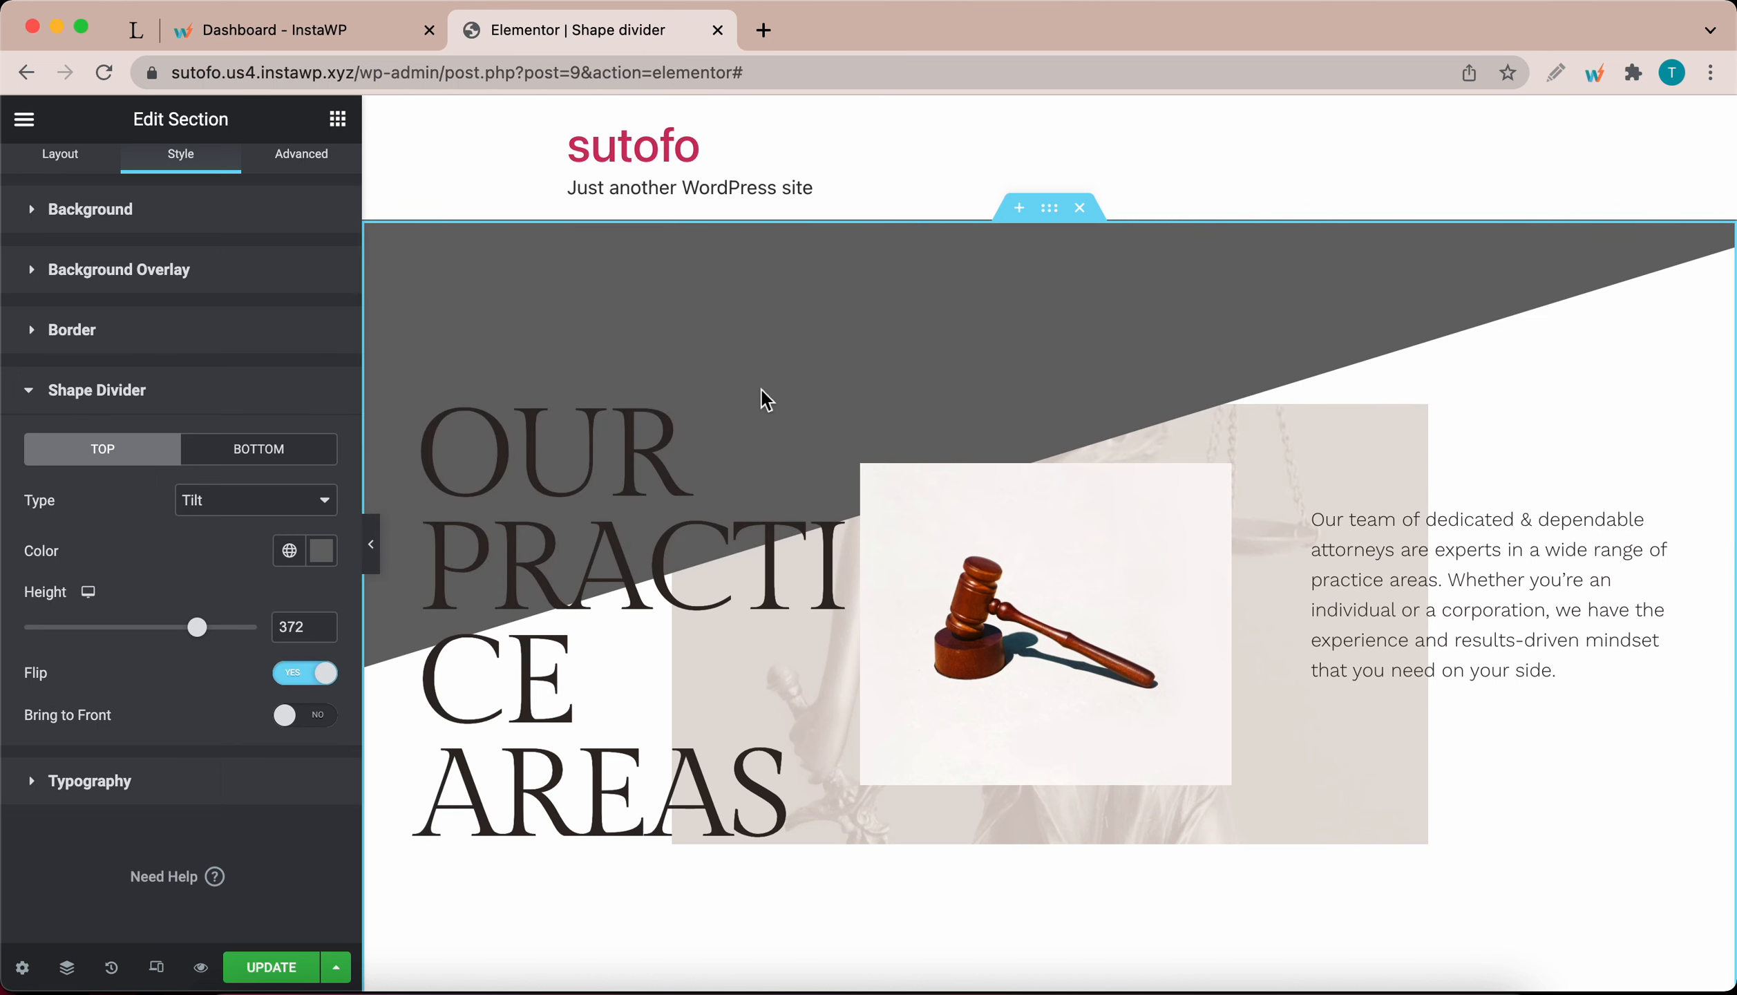
pyautogui.click(287, 726)
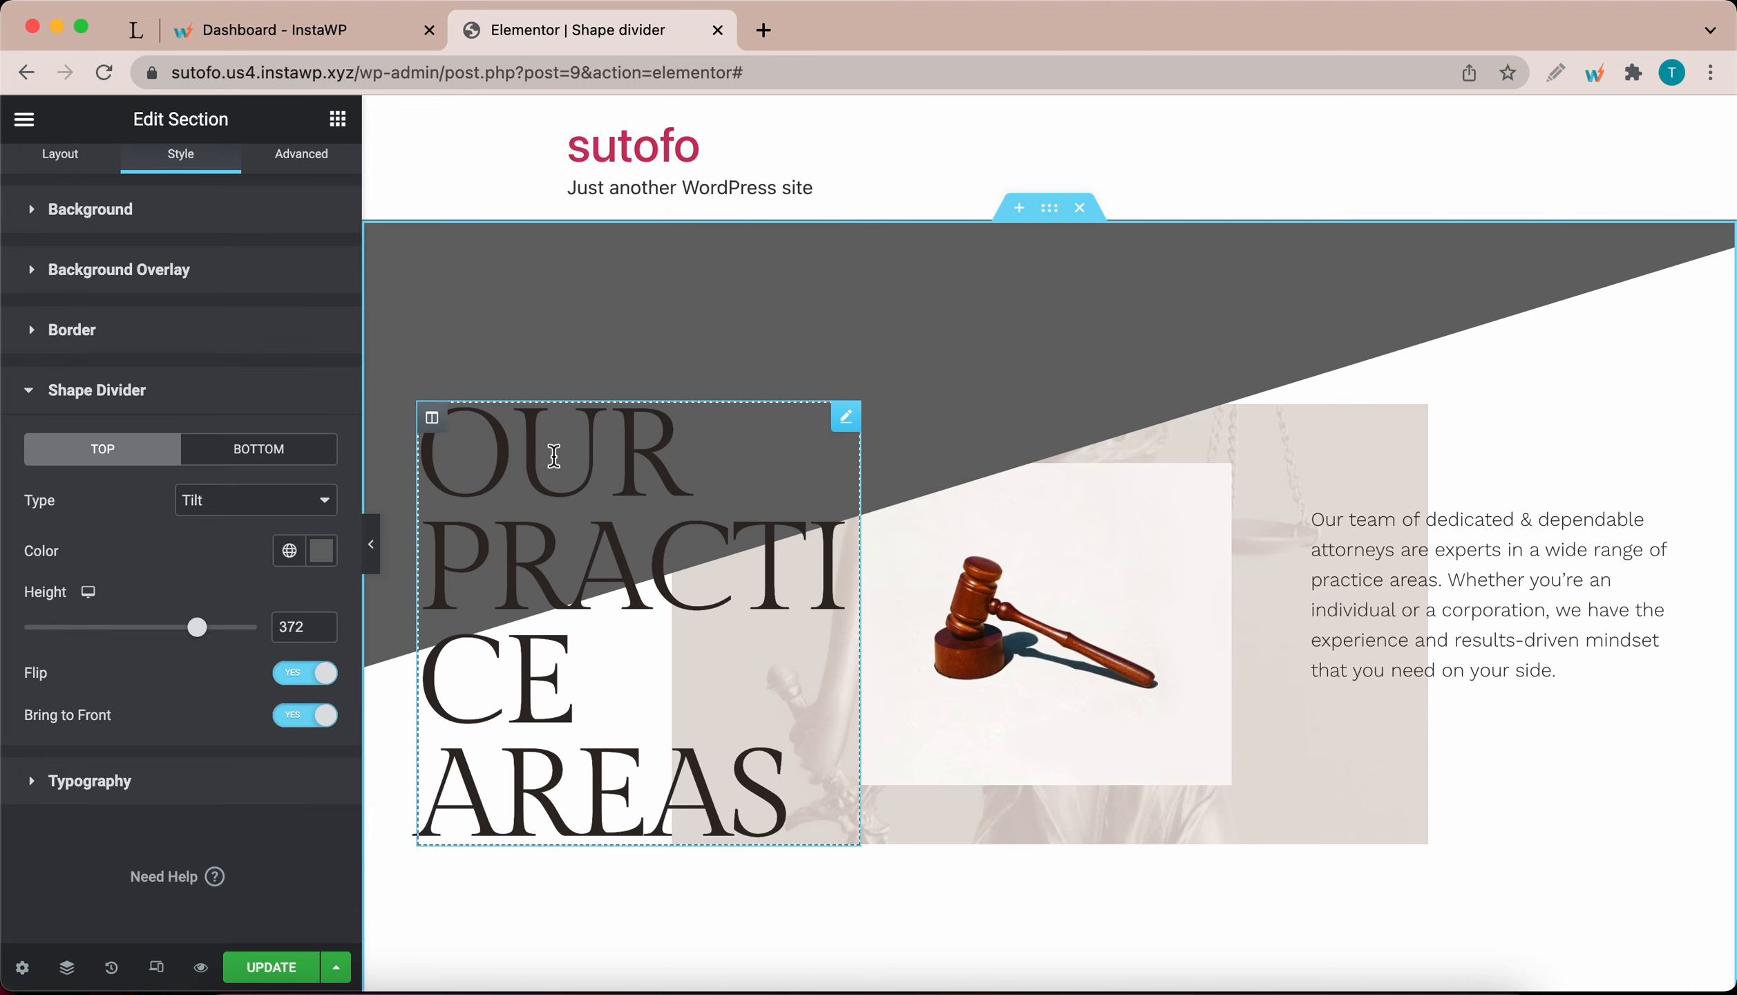
# Step: Inspect the Z-Index setting of the column holding the OUR PRACTICE AREAS heading
pyautogui.click(434, 421)
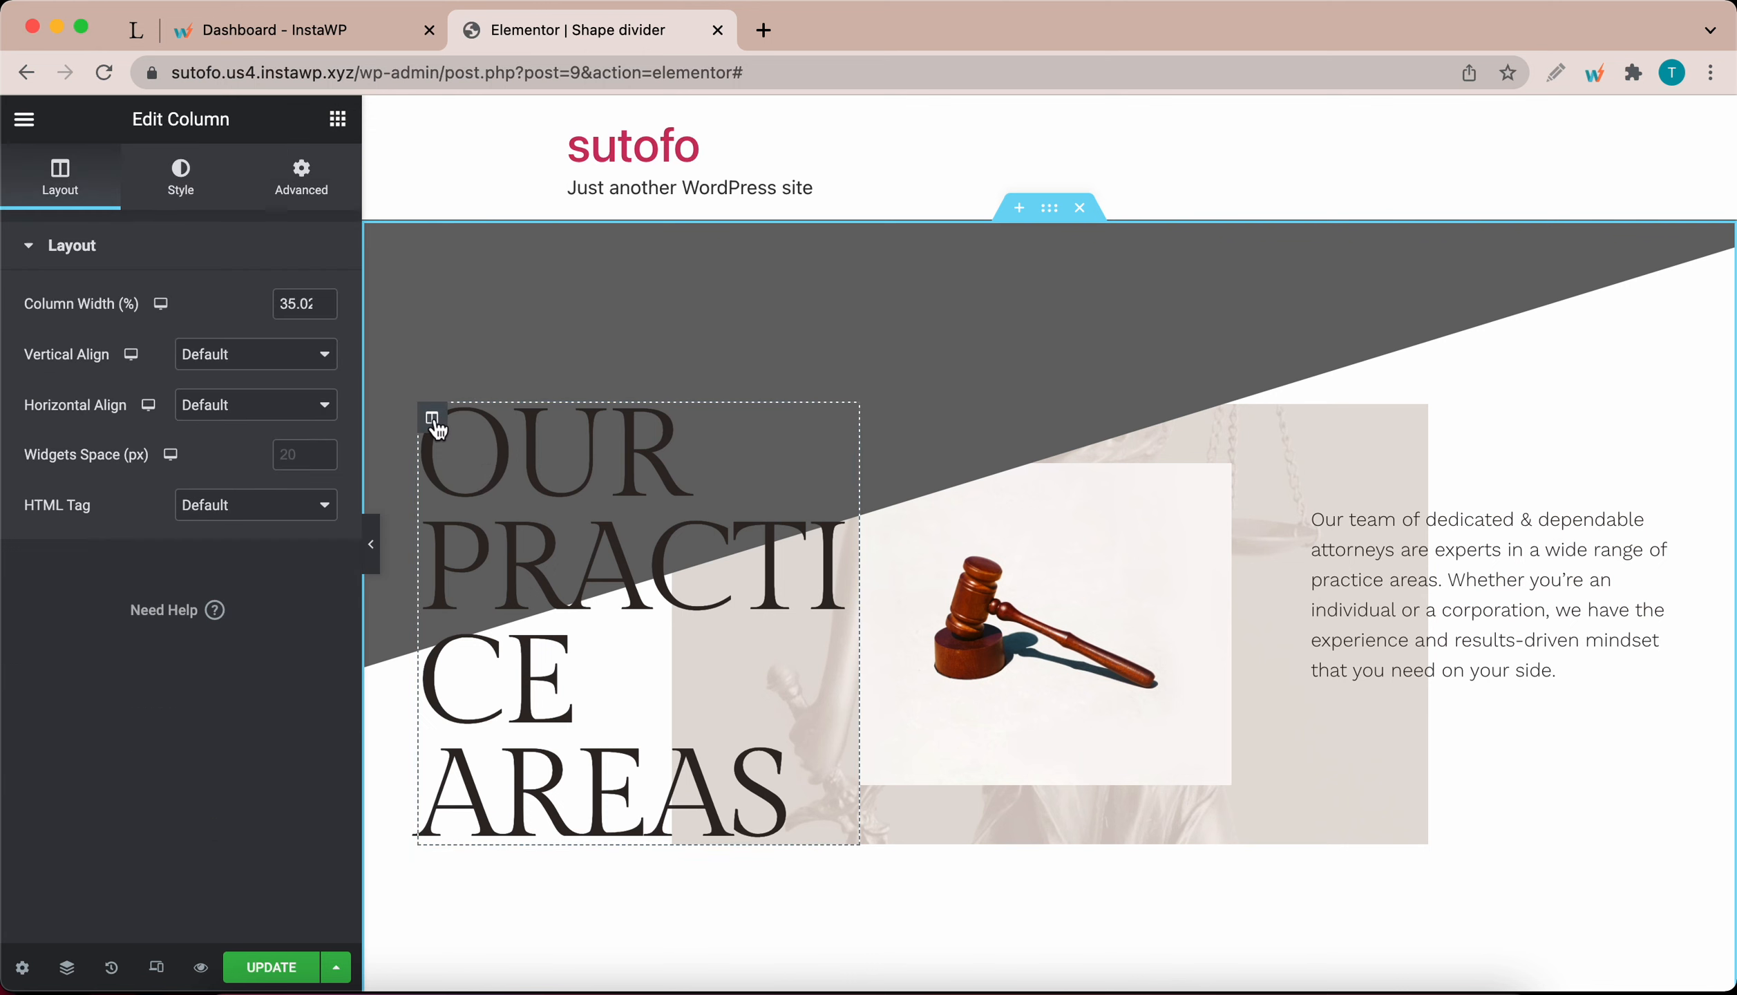
pyautogui.click(302, 196)
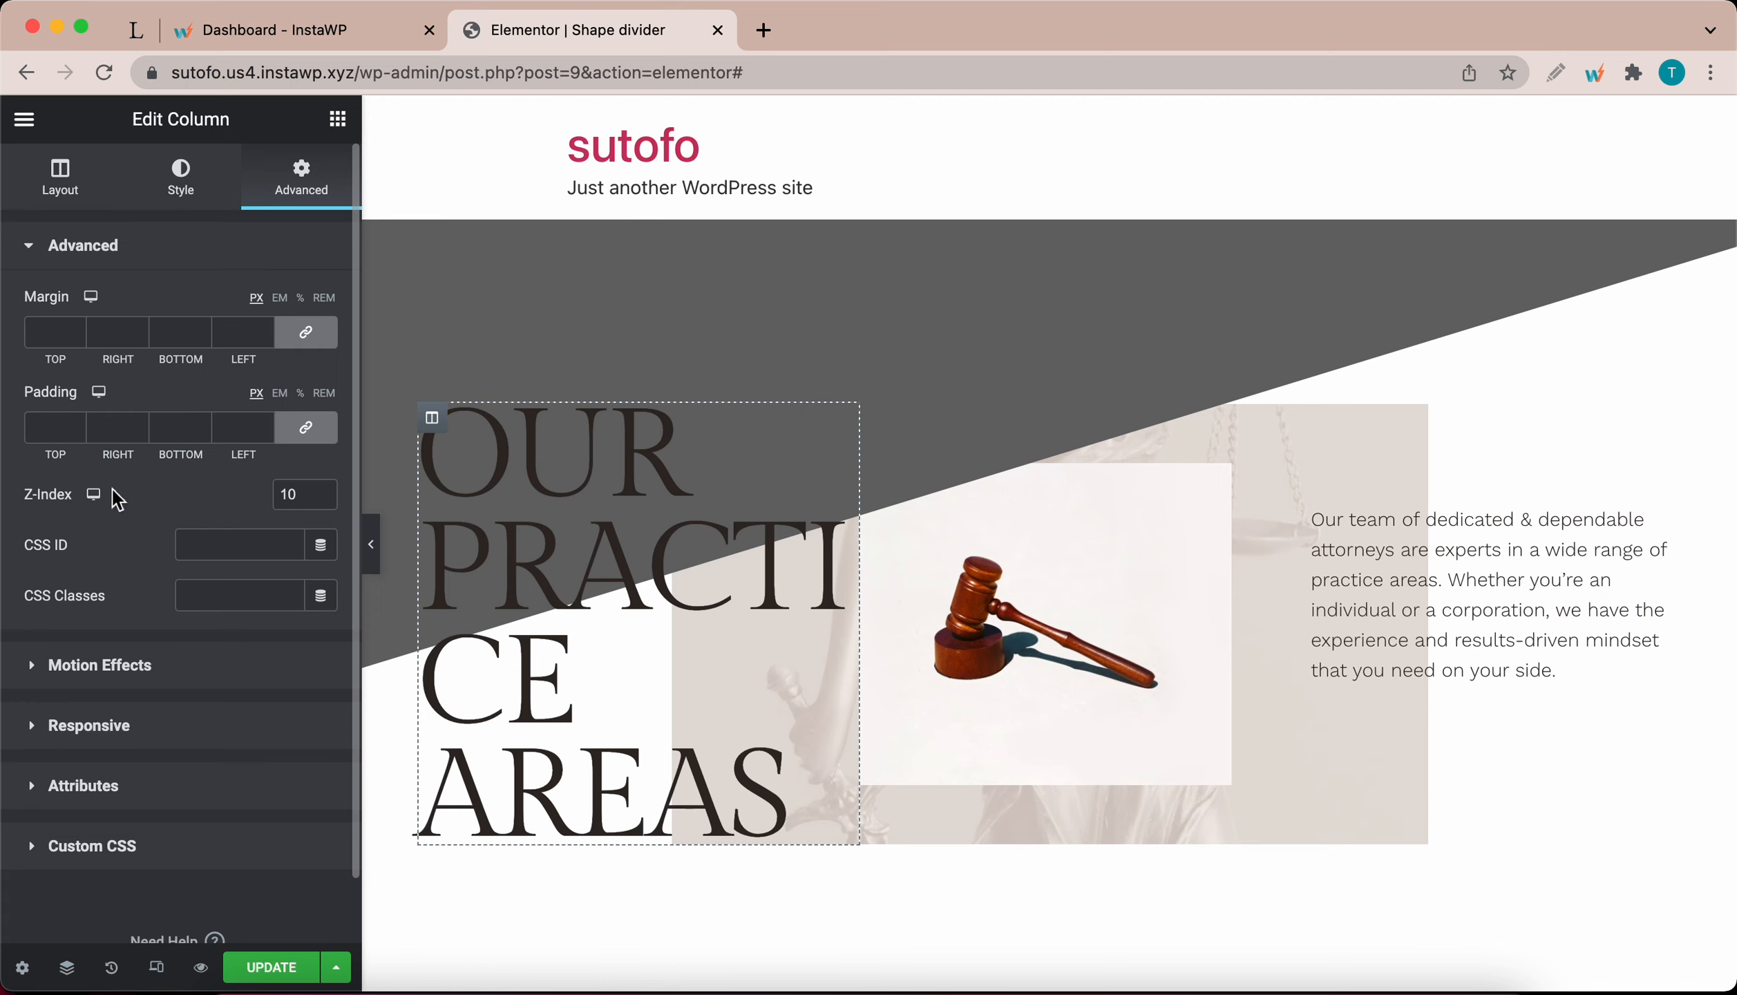
pyautogui.doubleClick(301, 496)
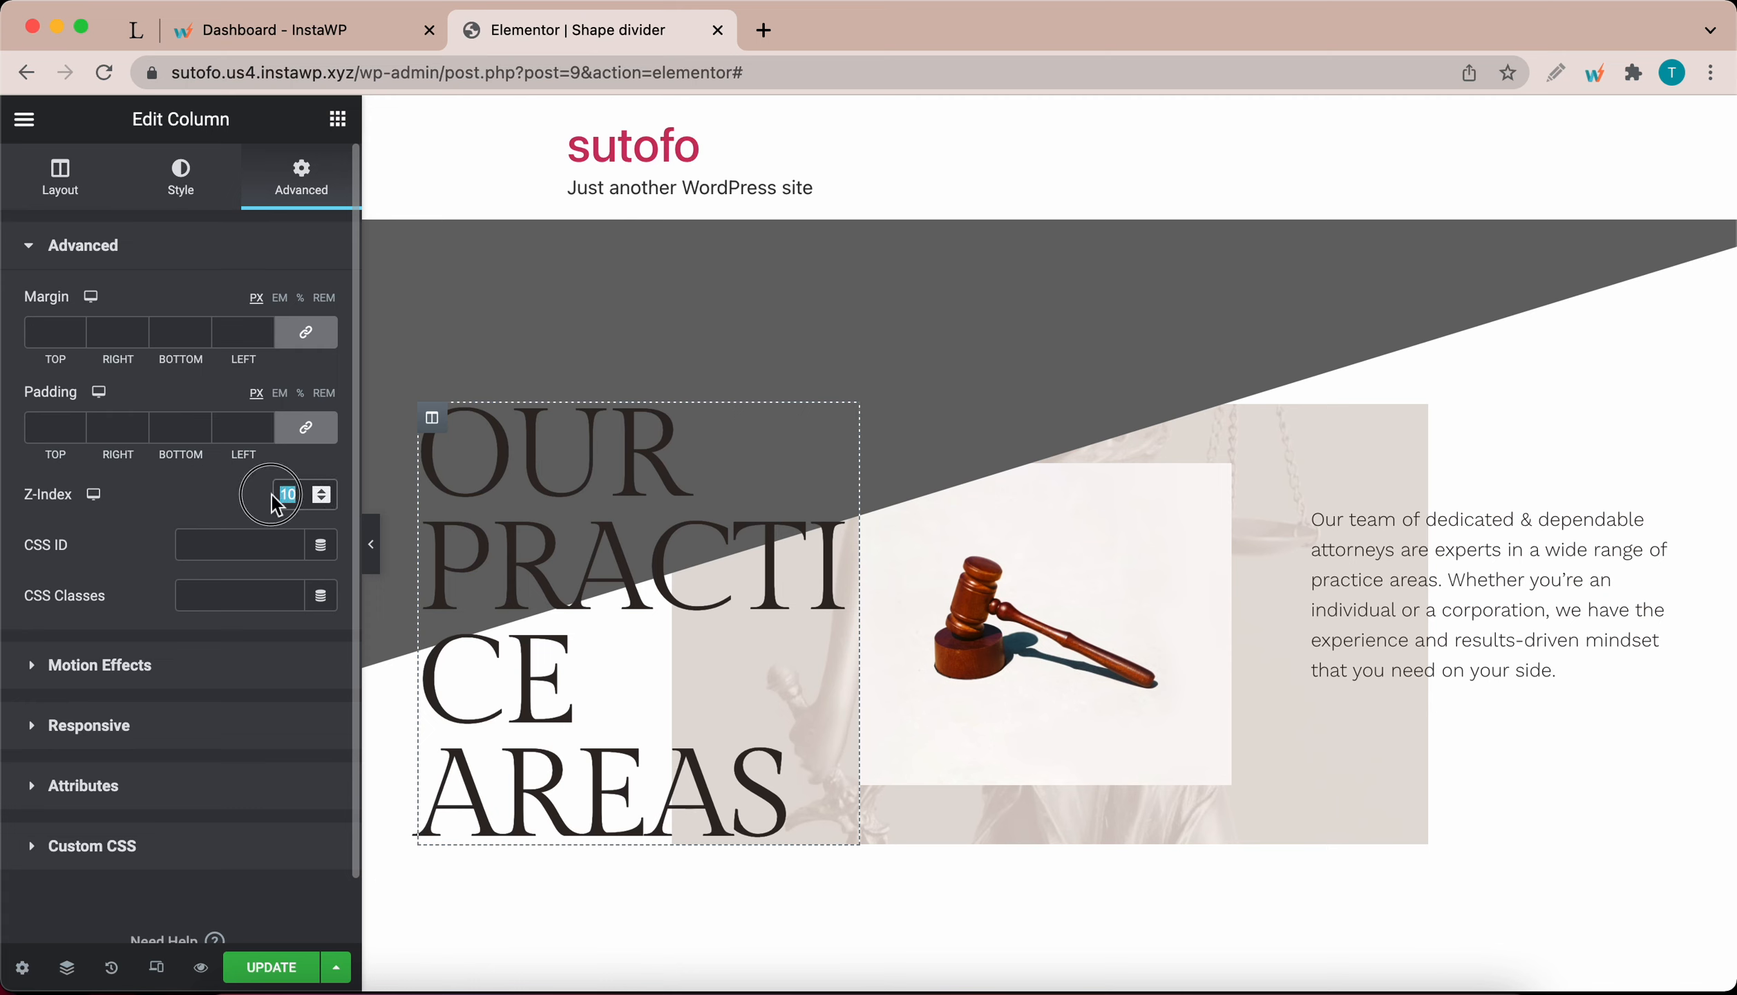
pyautogui.write('0')
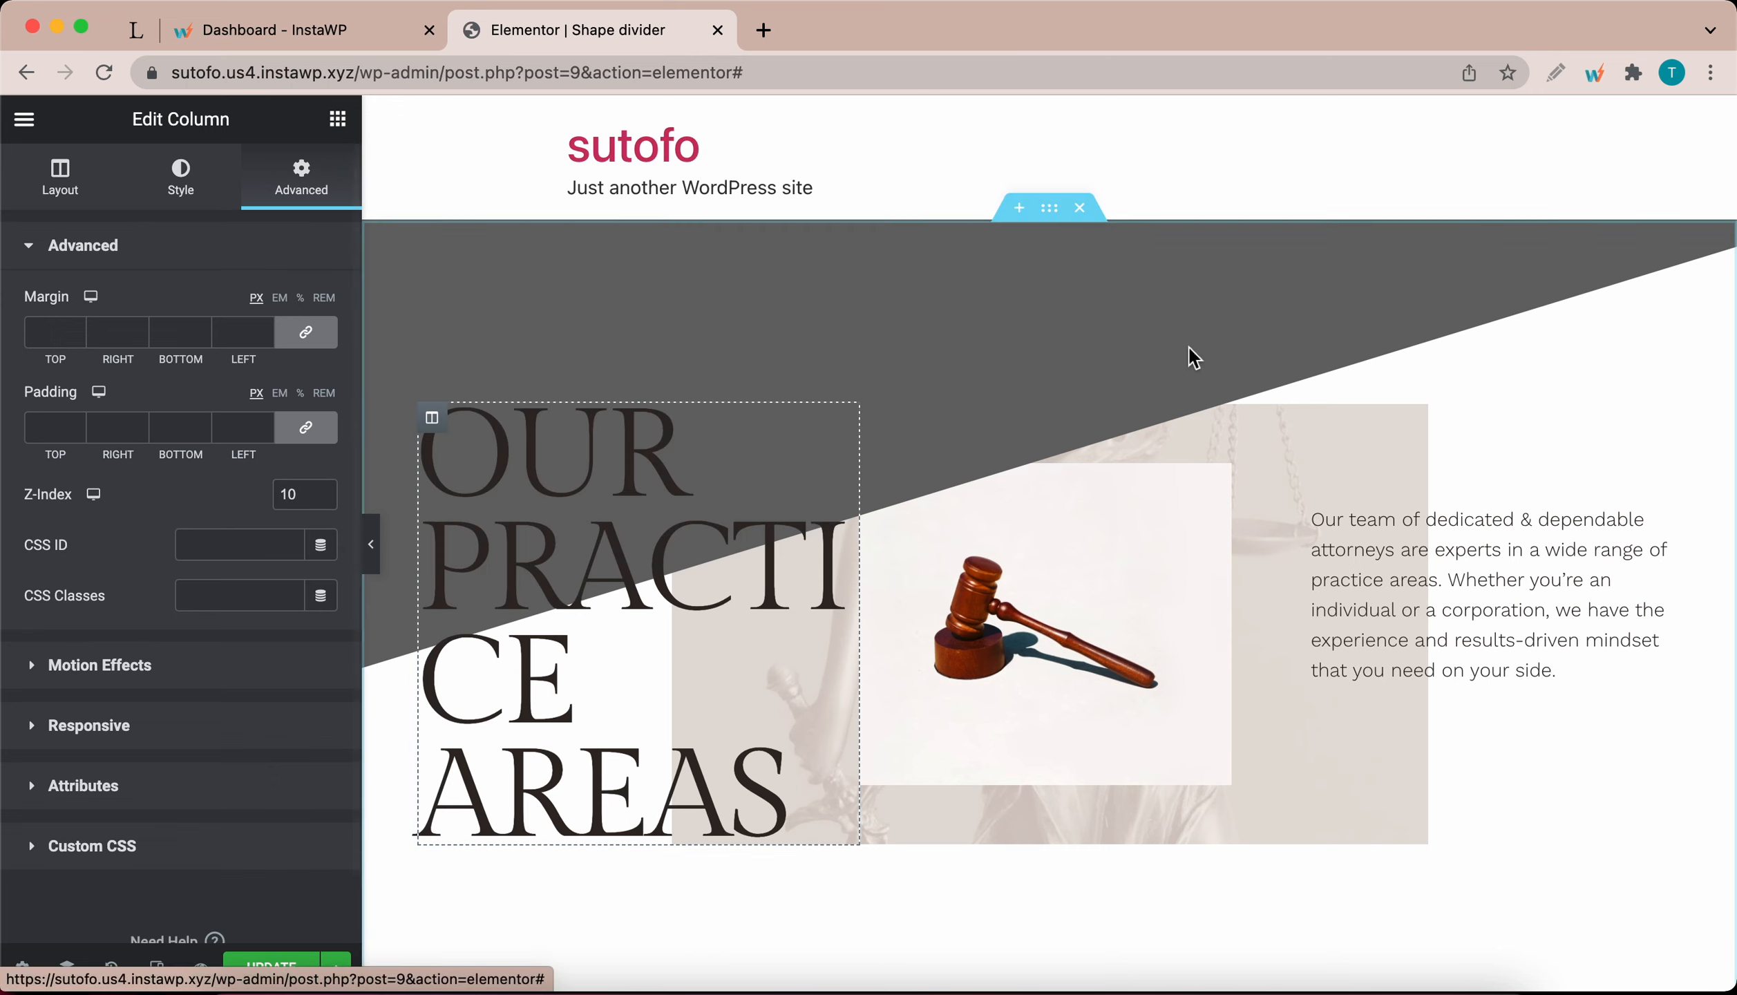
# Step: Return to the section's Shape Divider settings and clear the top divider's color
pyautogui.click(1047, 214)
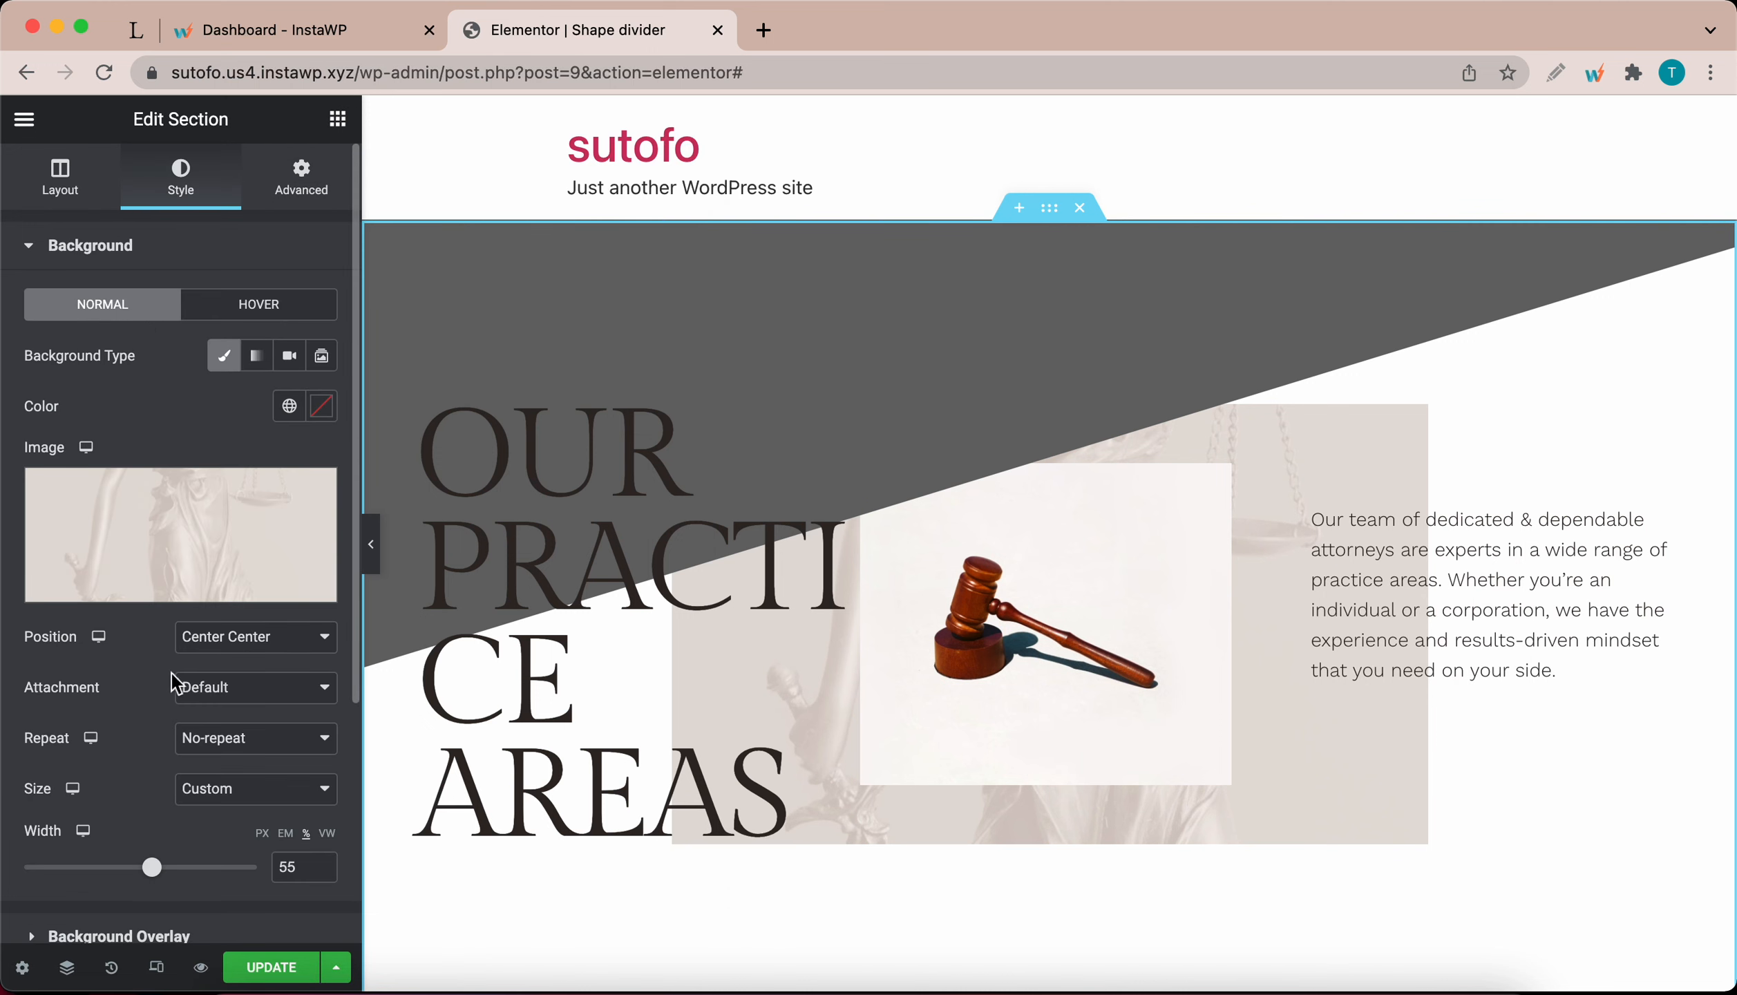
pyautogui.scroll(-3, 171, 684)
pyautogui.scroll(-3, 138, 725)
pyautogui.click(110, 780)
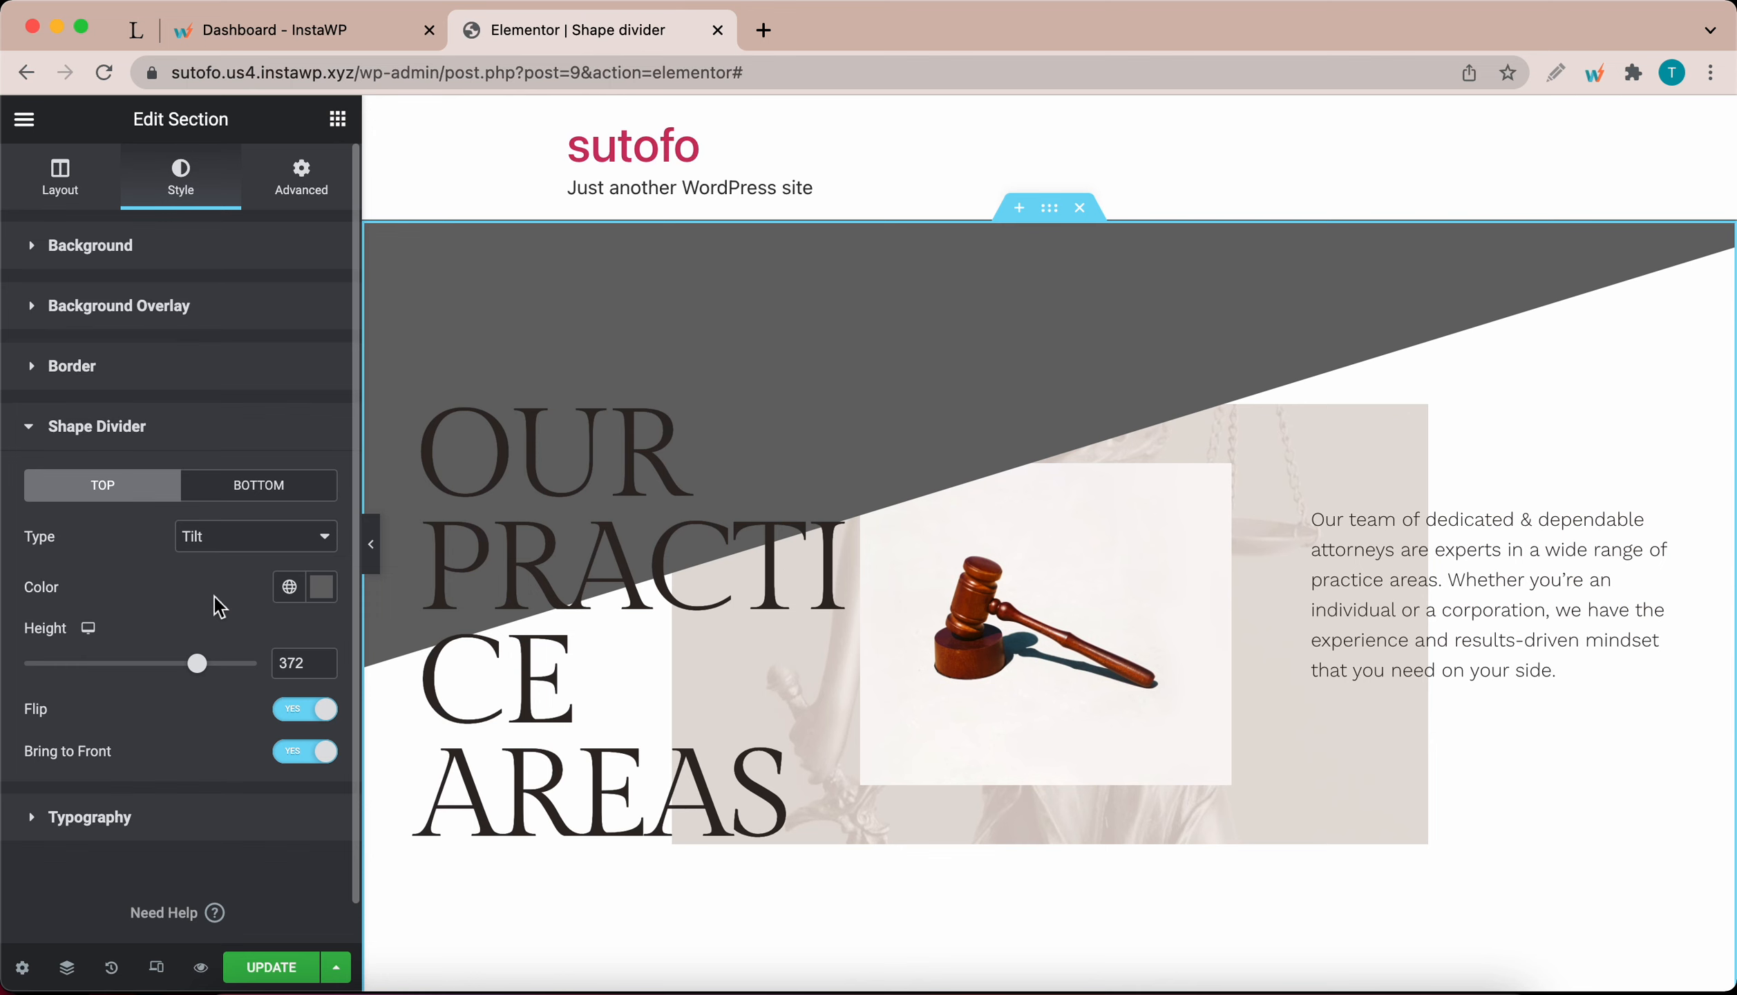
pyautogui.click(321, 587)
pyautogui.click(223, 206)
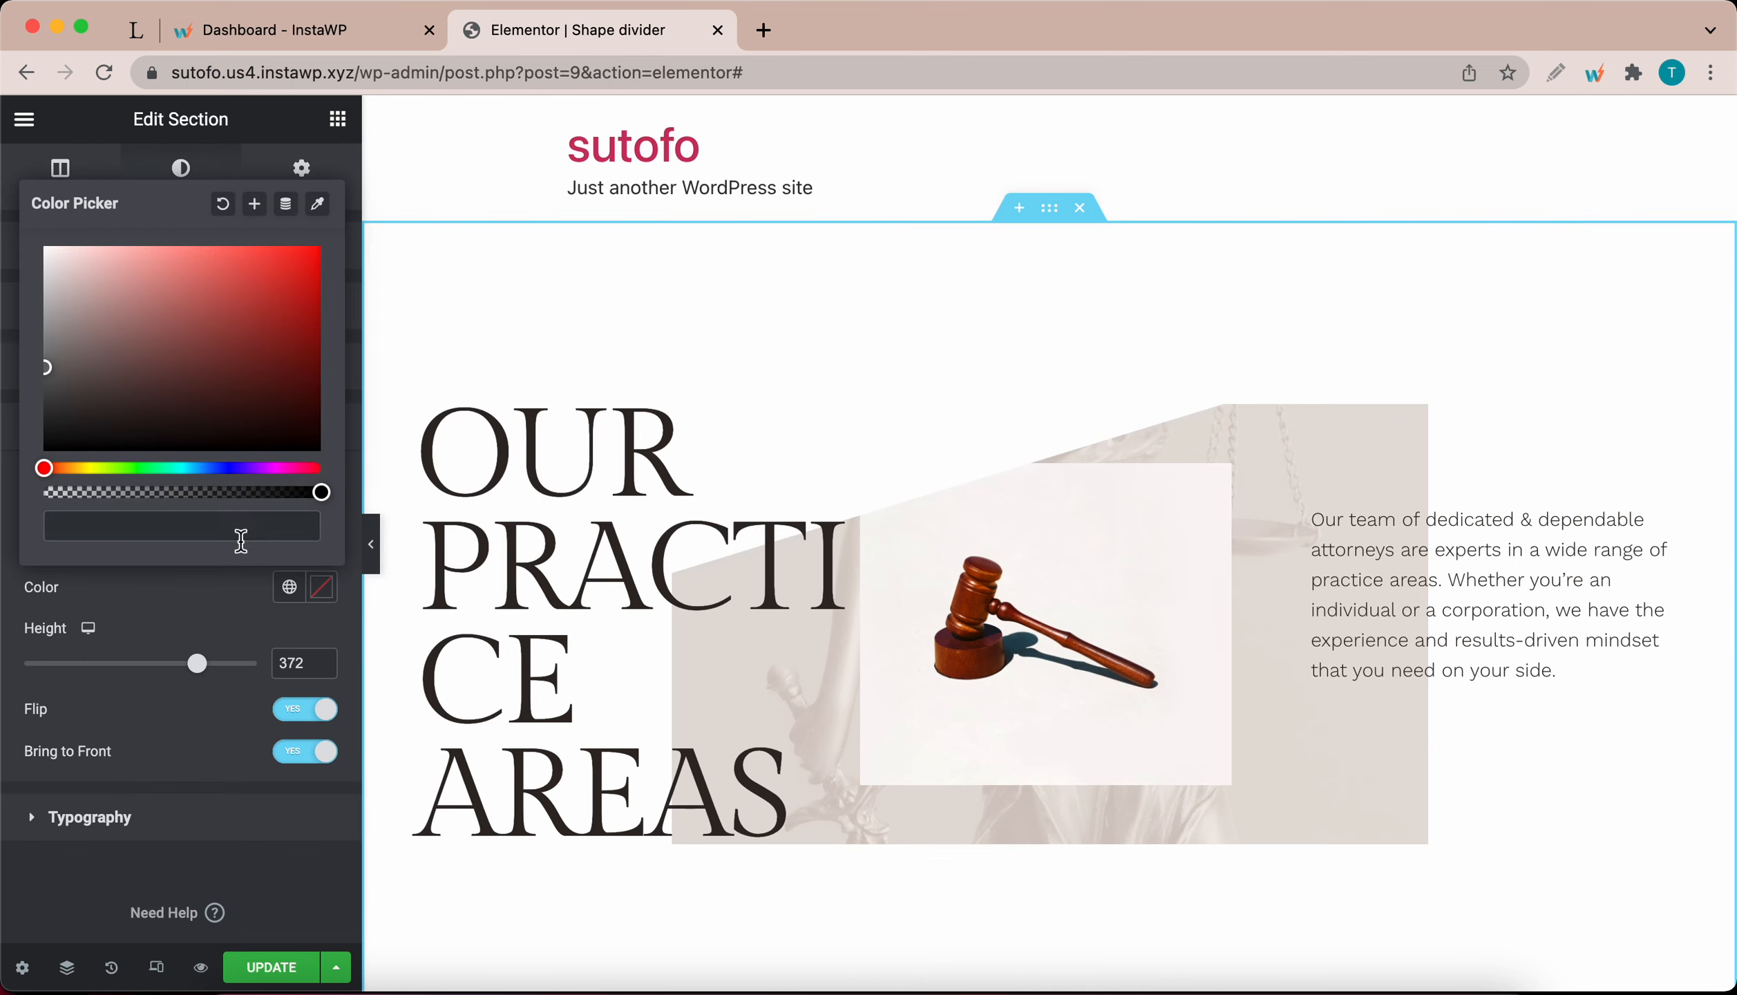
# Step: Reduce the top shape divider's height to 0 and set its type to None
pyautogui.moveTo(196, 663); pyautogui.dragTo(5, 664)
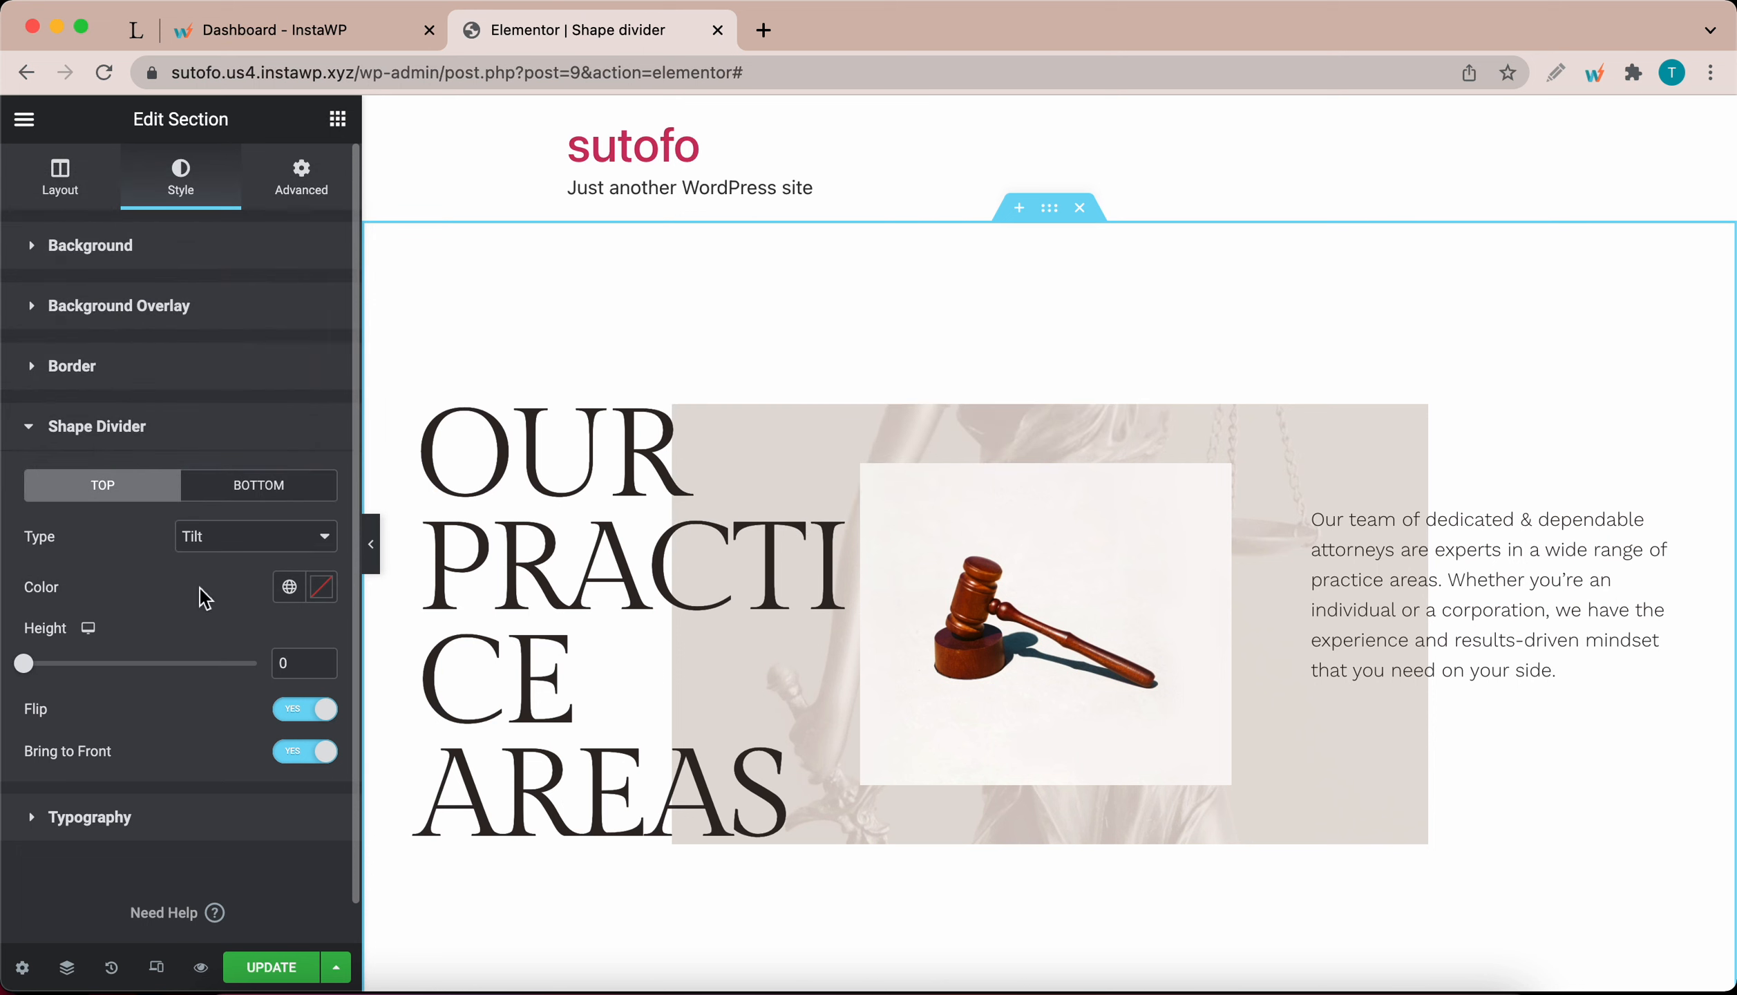
pyautogui.click(241, 547)
pyautogui.click(228, 337)
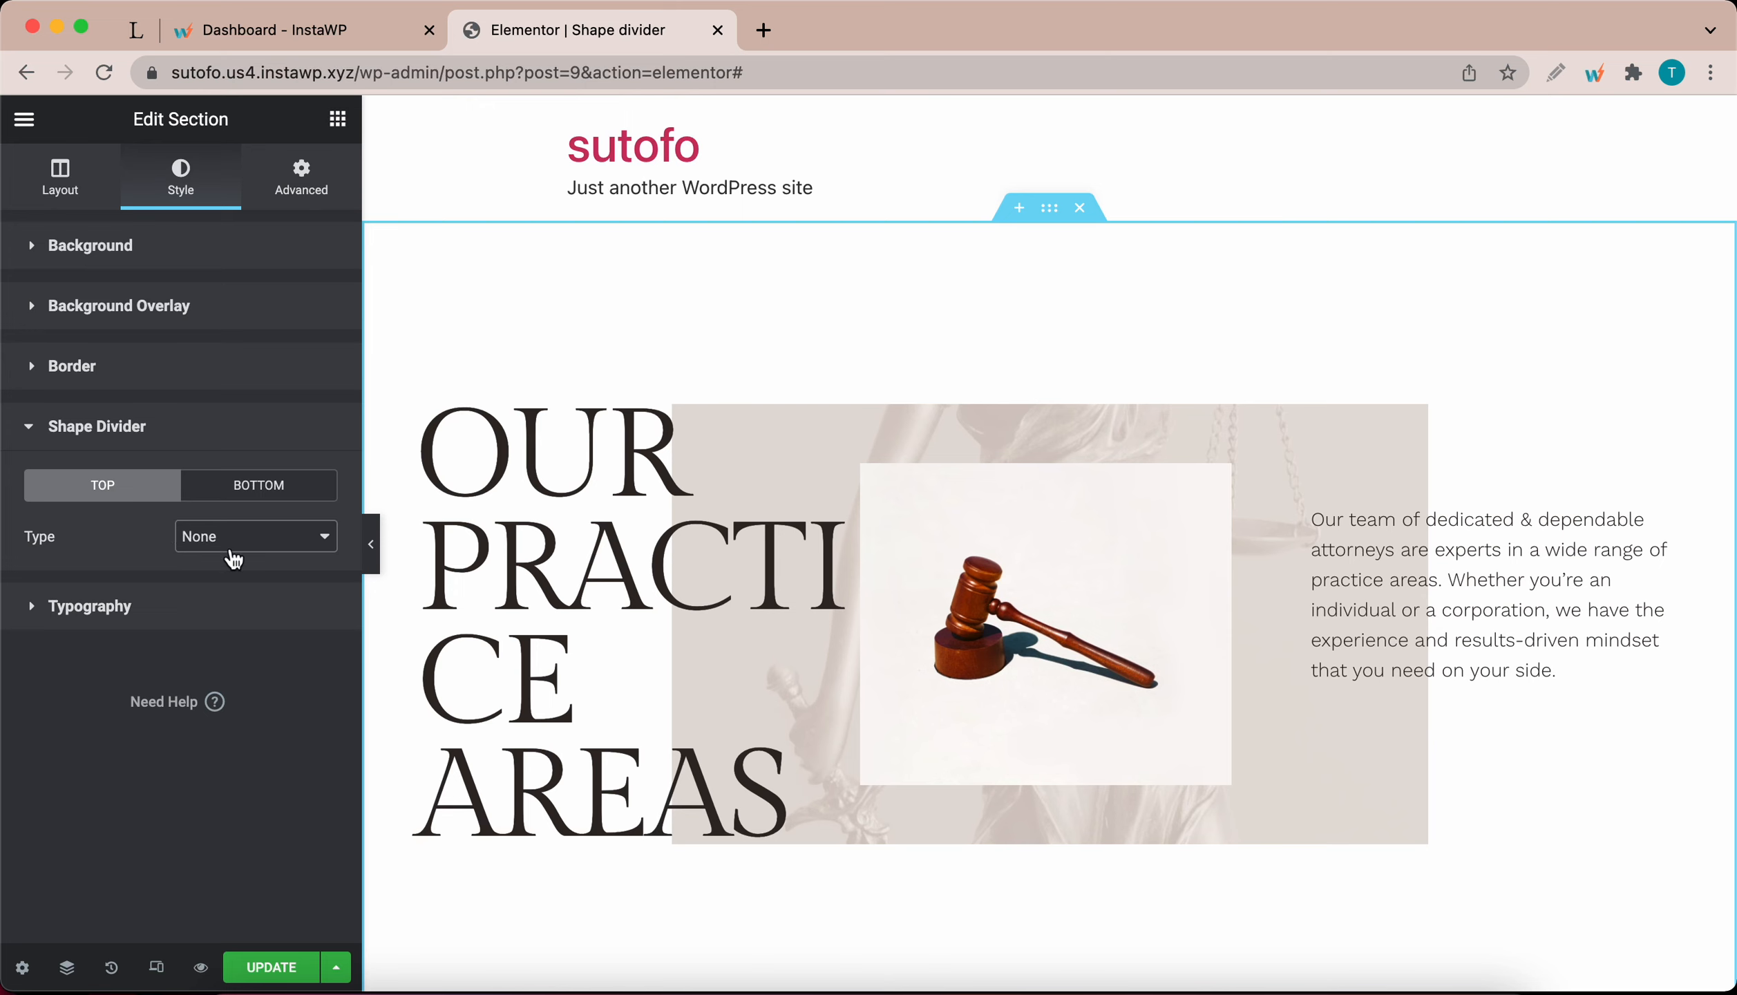
# Step: Add a Tilt shape divider to the bottom edge of the practice areas section
pyautogui.click(275, 492)
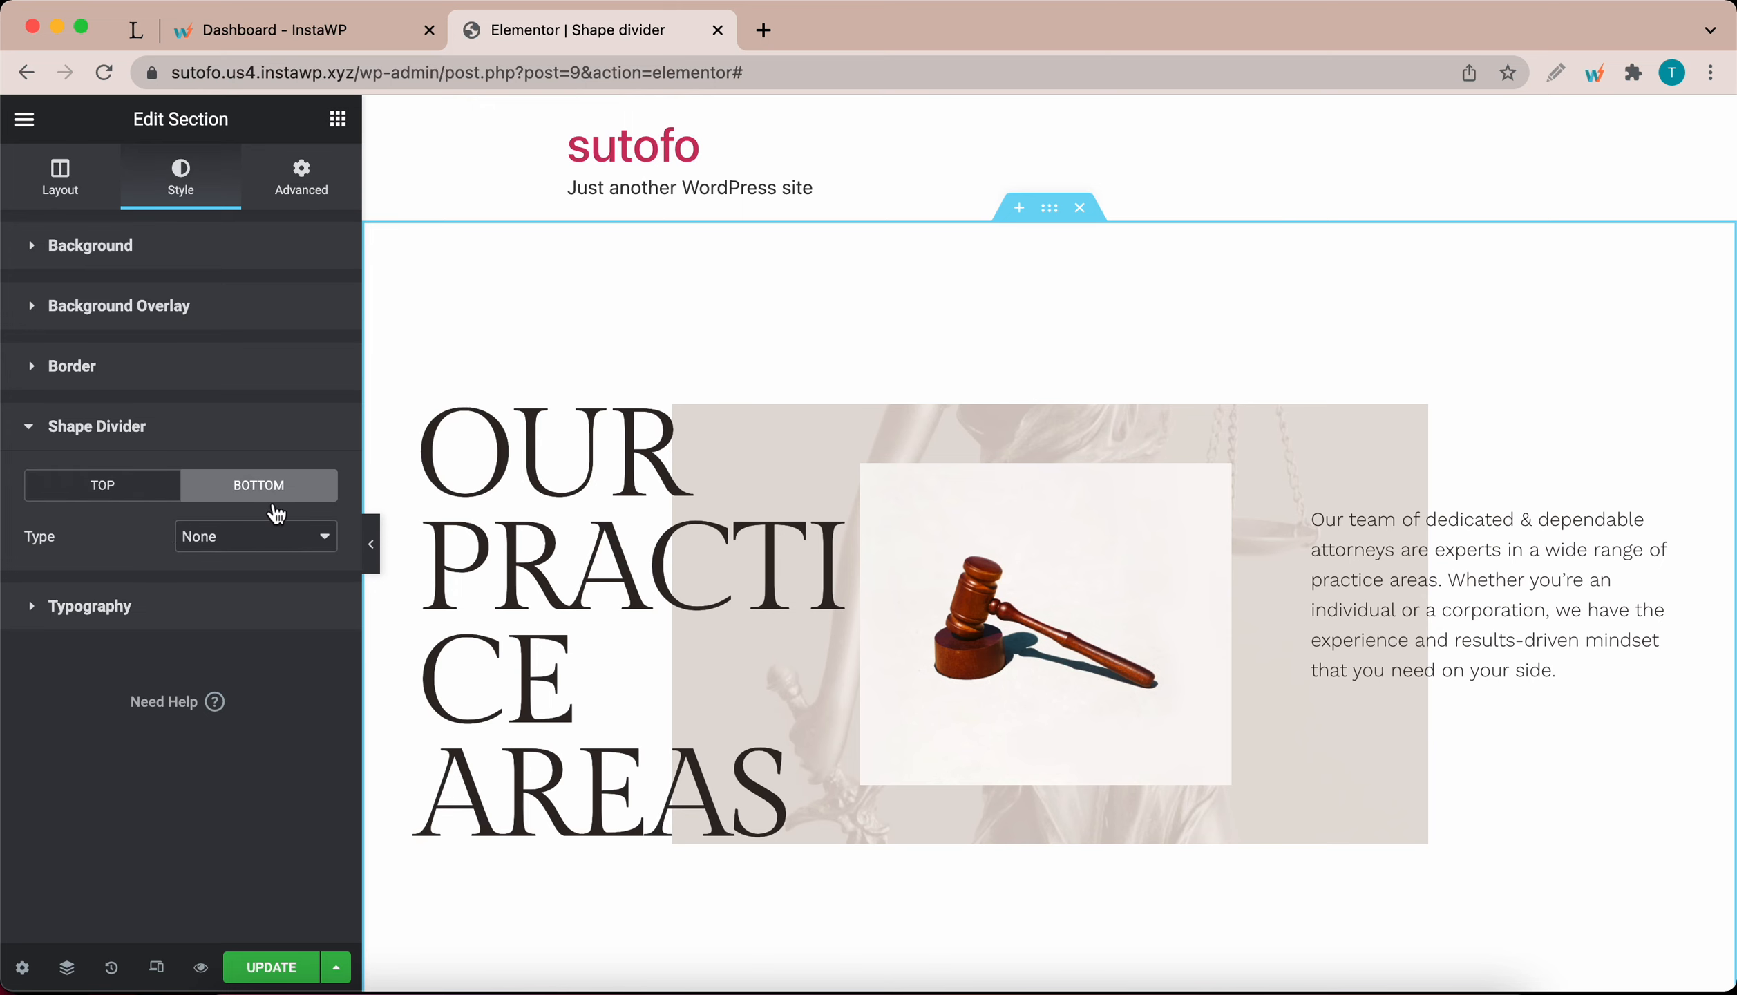
pyautogui.scroll(-1, 763, 679)
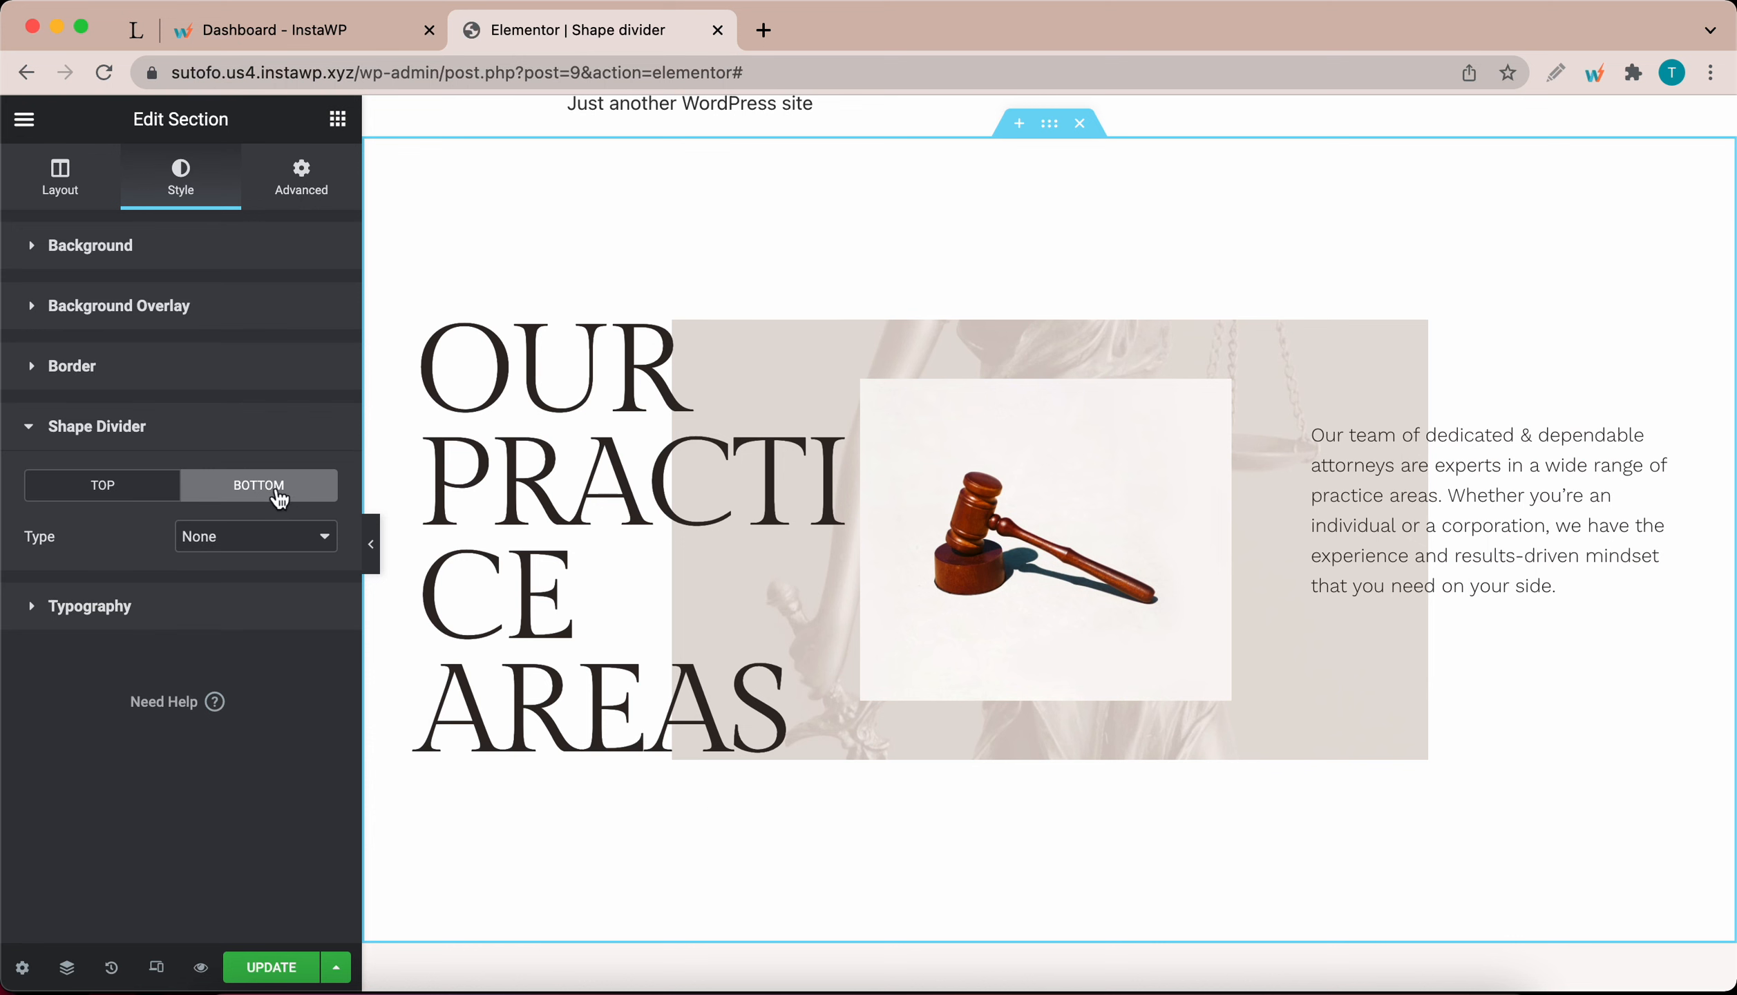
pyautogui.click(273, 536)
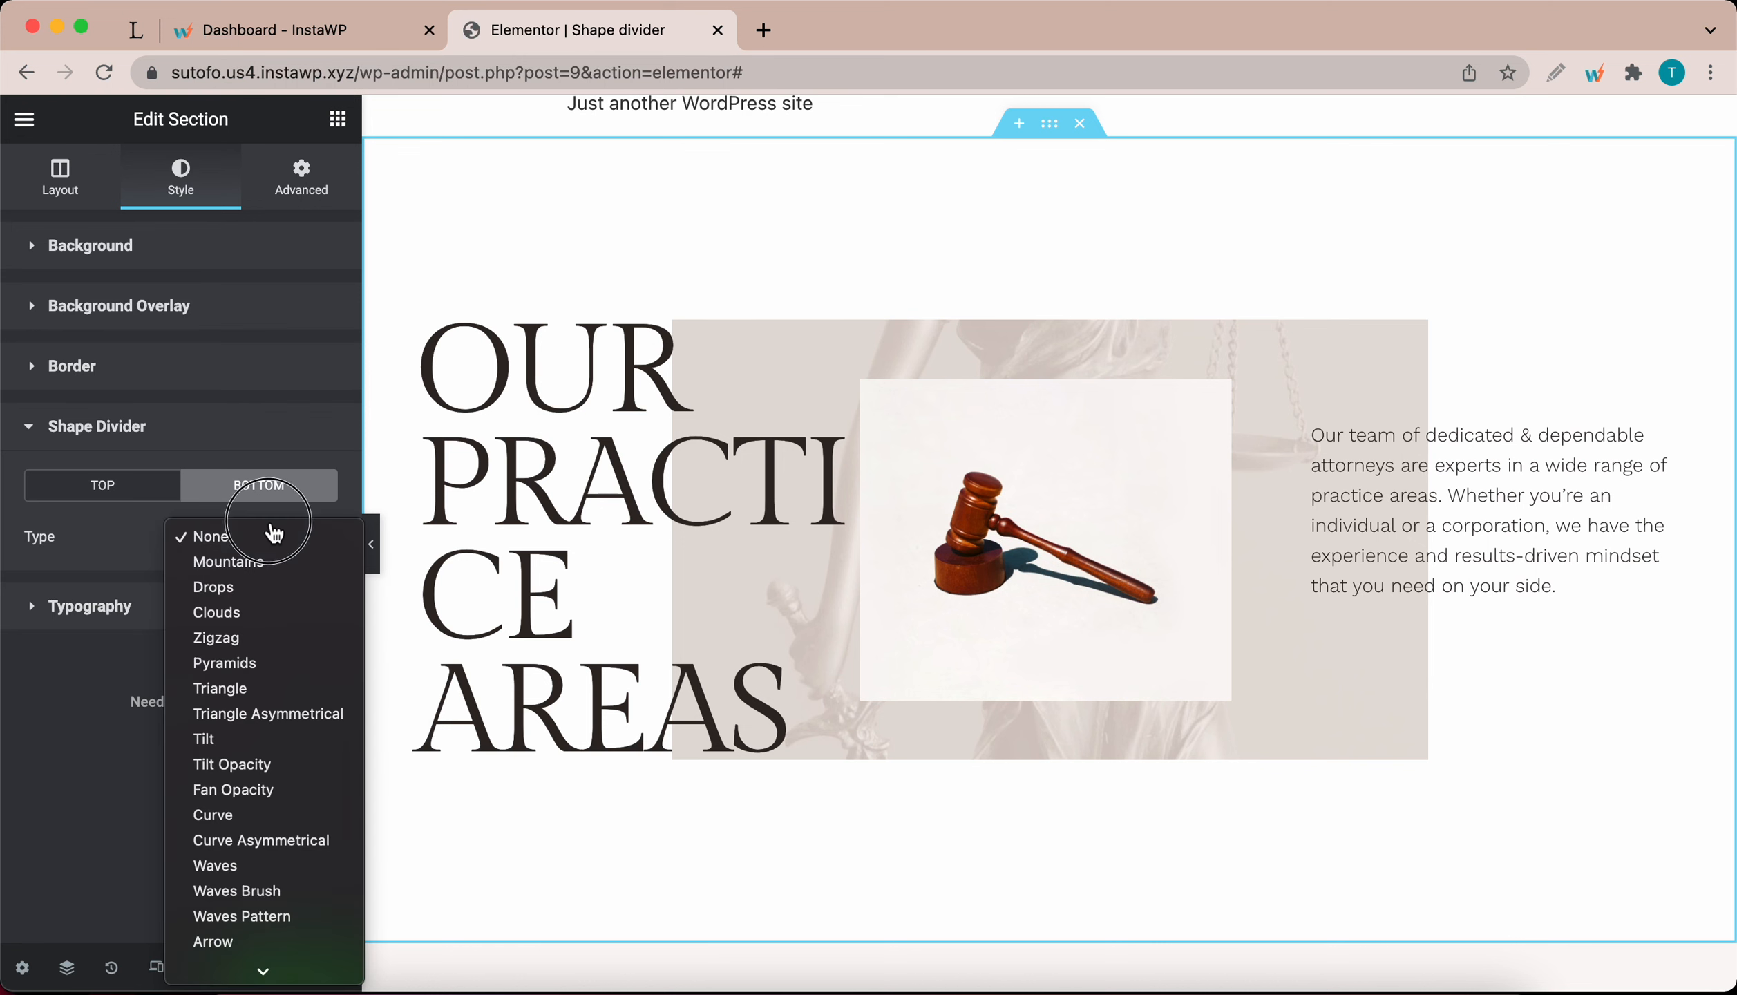
pyautogui.click(226, 748)
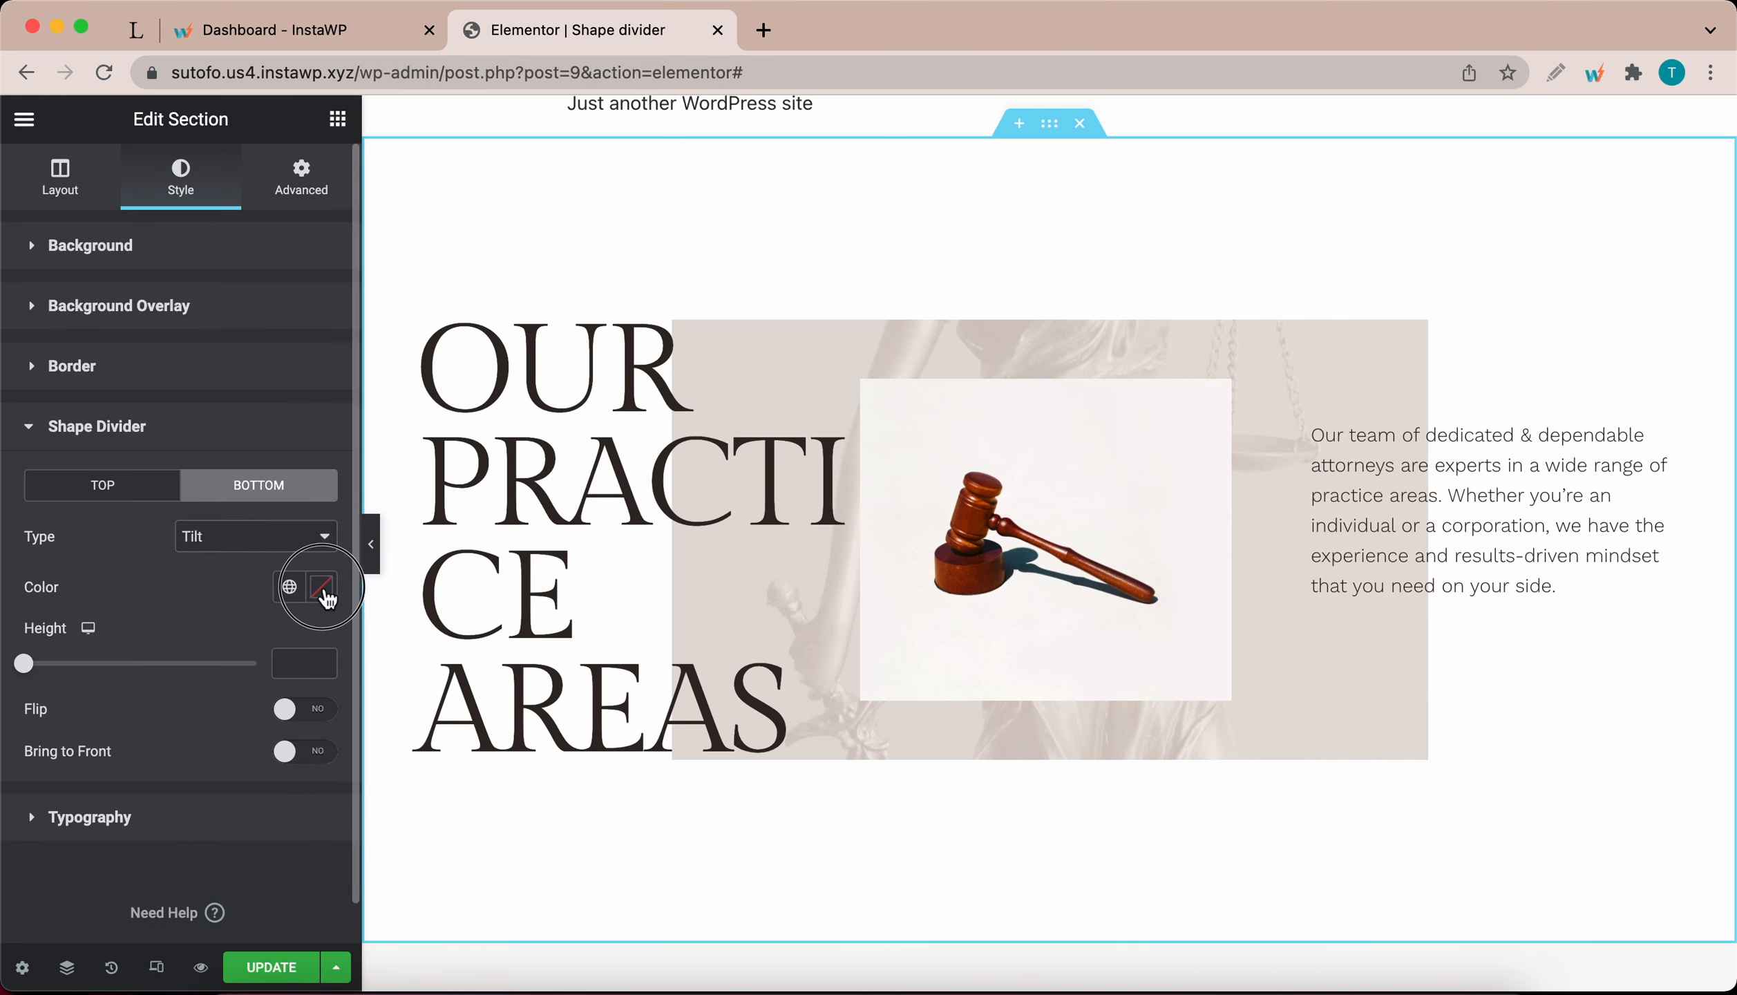
# Step: Color the bottom shape divider gray #868686 and set its height to 344
pyautogui.click(322, 586)
pyautogui.moveTo(167, 385); pyautogui.dragTo(21, 347)
pyautogui.click(173, 617)
pyautogui.moveTo(26, 667); pyautogui.dragTo(187, 689)
# Step: Flip the bottom shape divider and enable Bring to Front for it
pyautogui.click(285, 709)
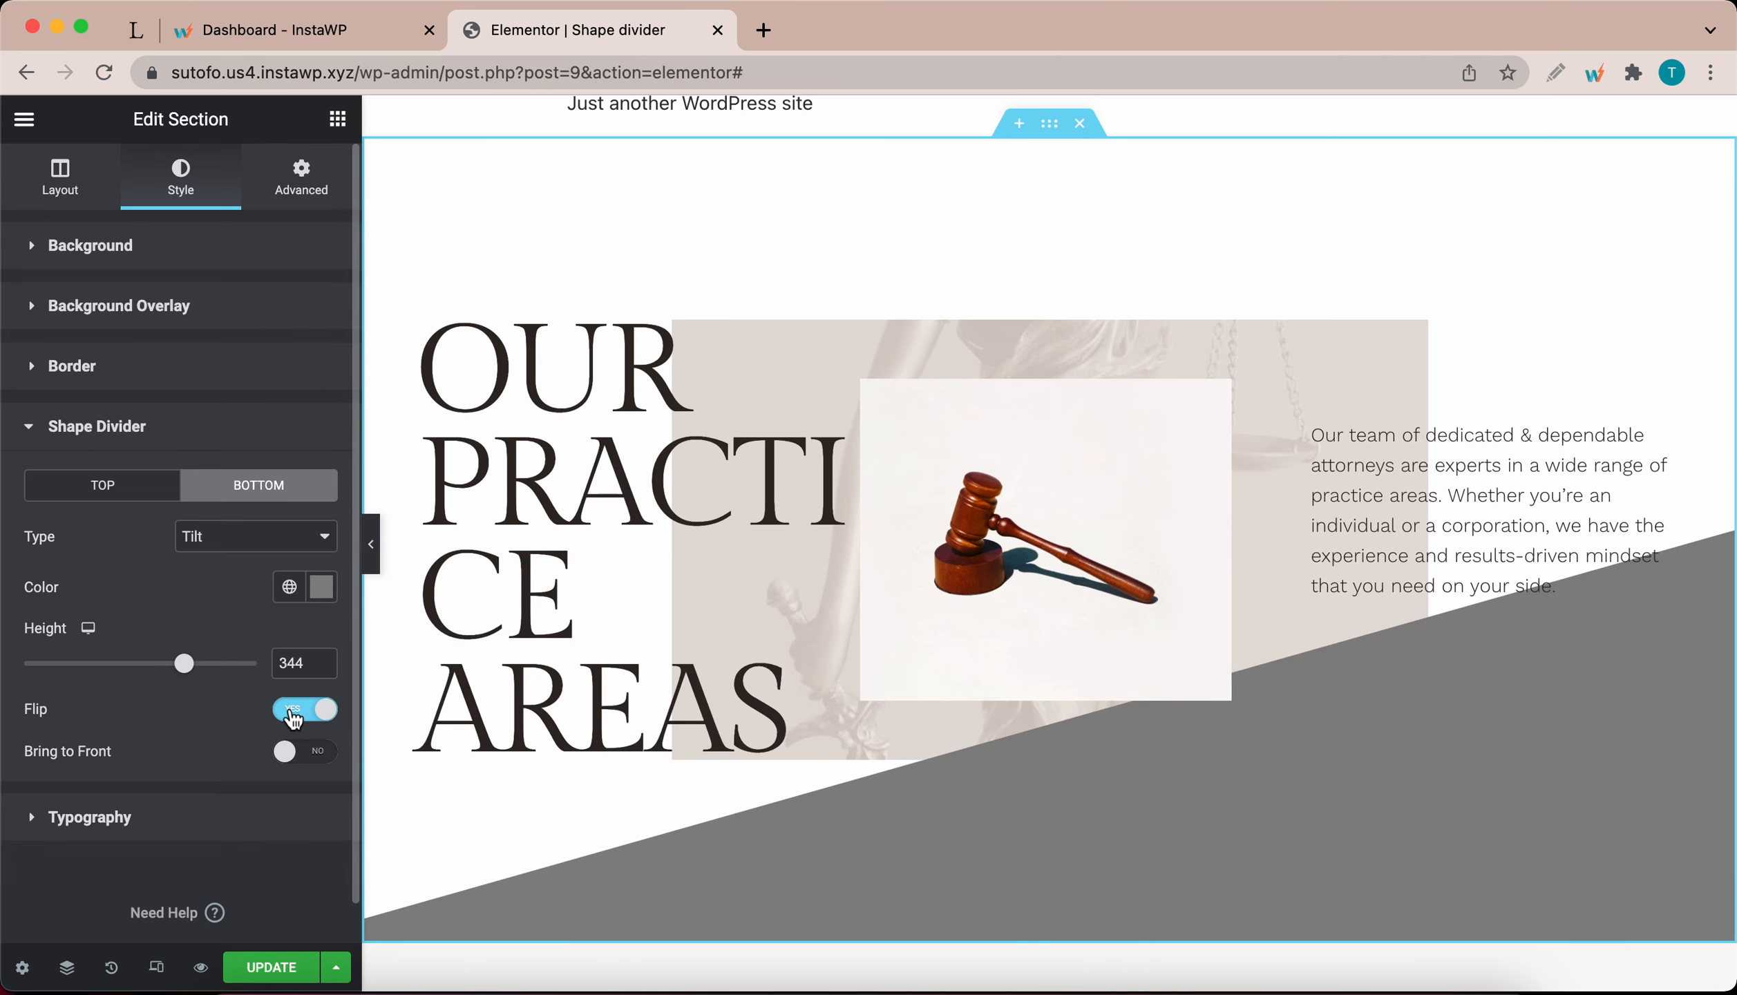
pyautogui.click(285, 751)
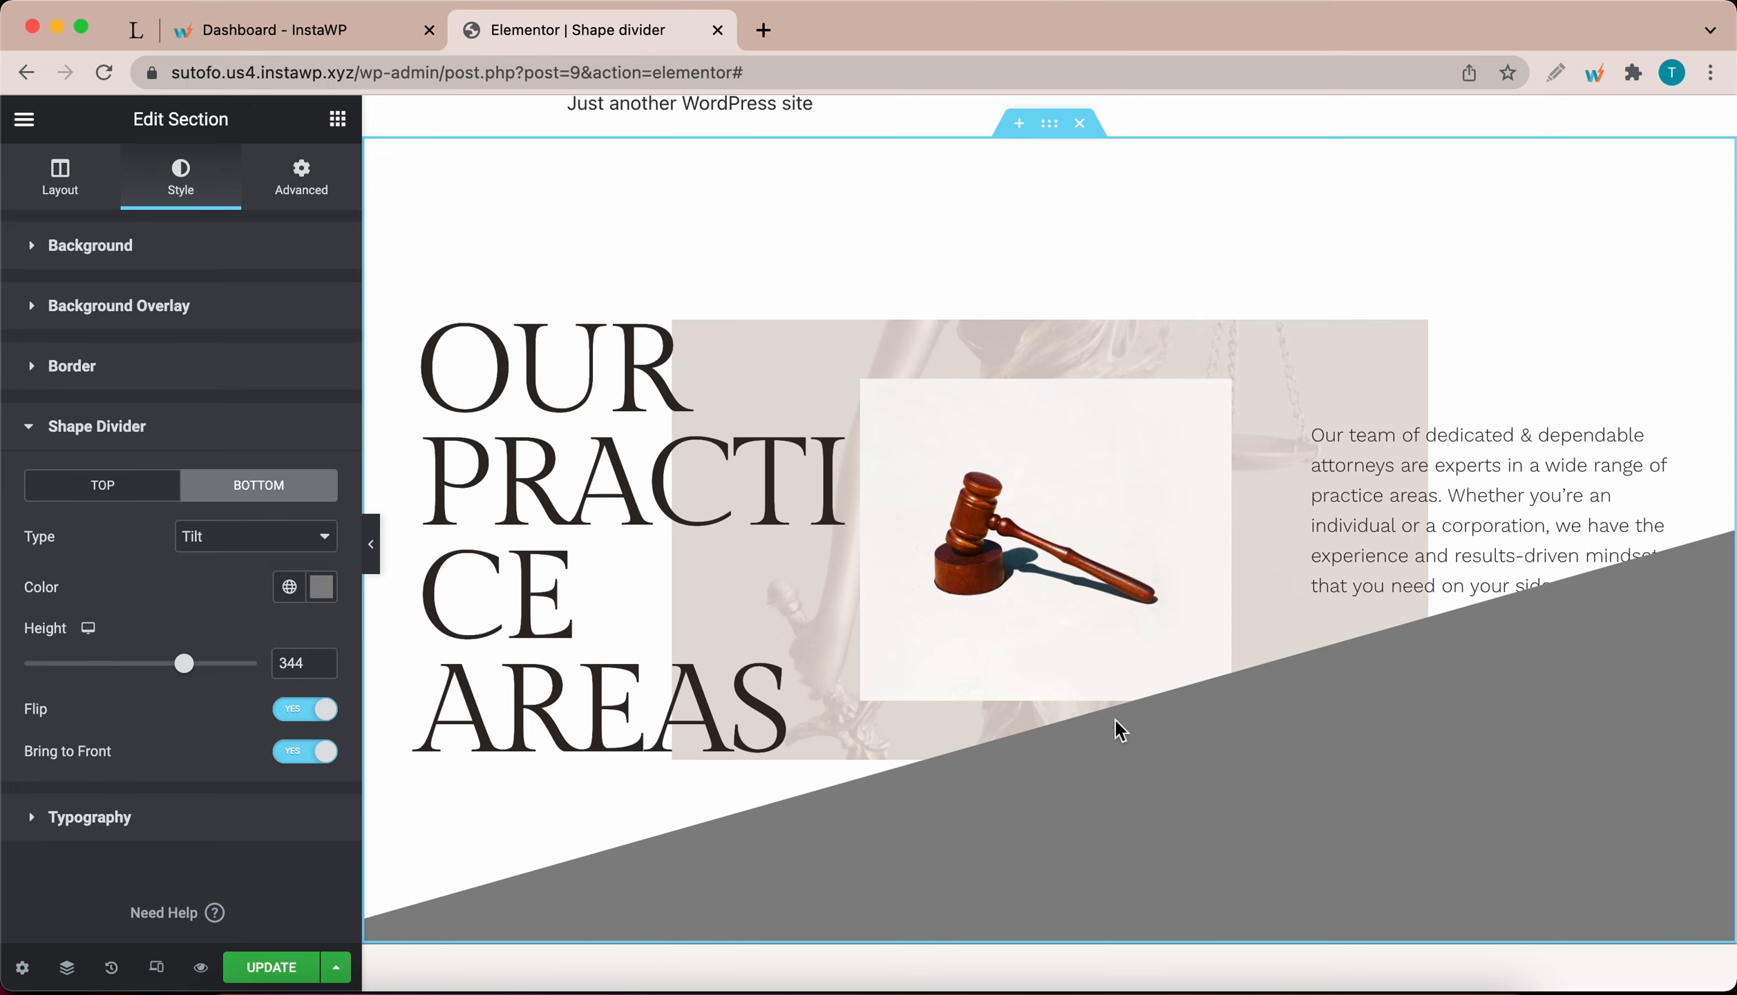
# Step: Recolor the bottom shape divider to #FBF8F7 by sampling the background of the Corporate Law and Criminal Law section below
pyautogui.scroll(-3, 1115, 721)
pyautogui.scroll(2, 1114, 718)
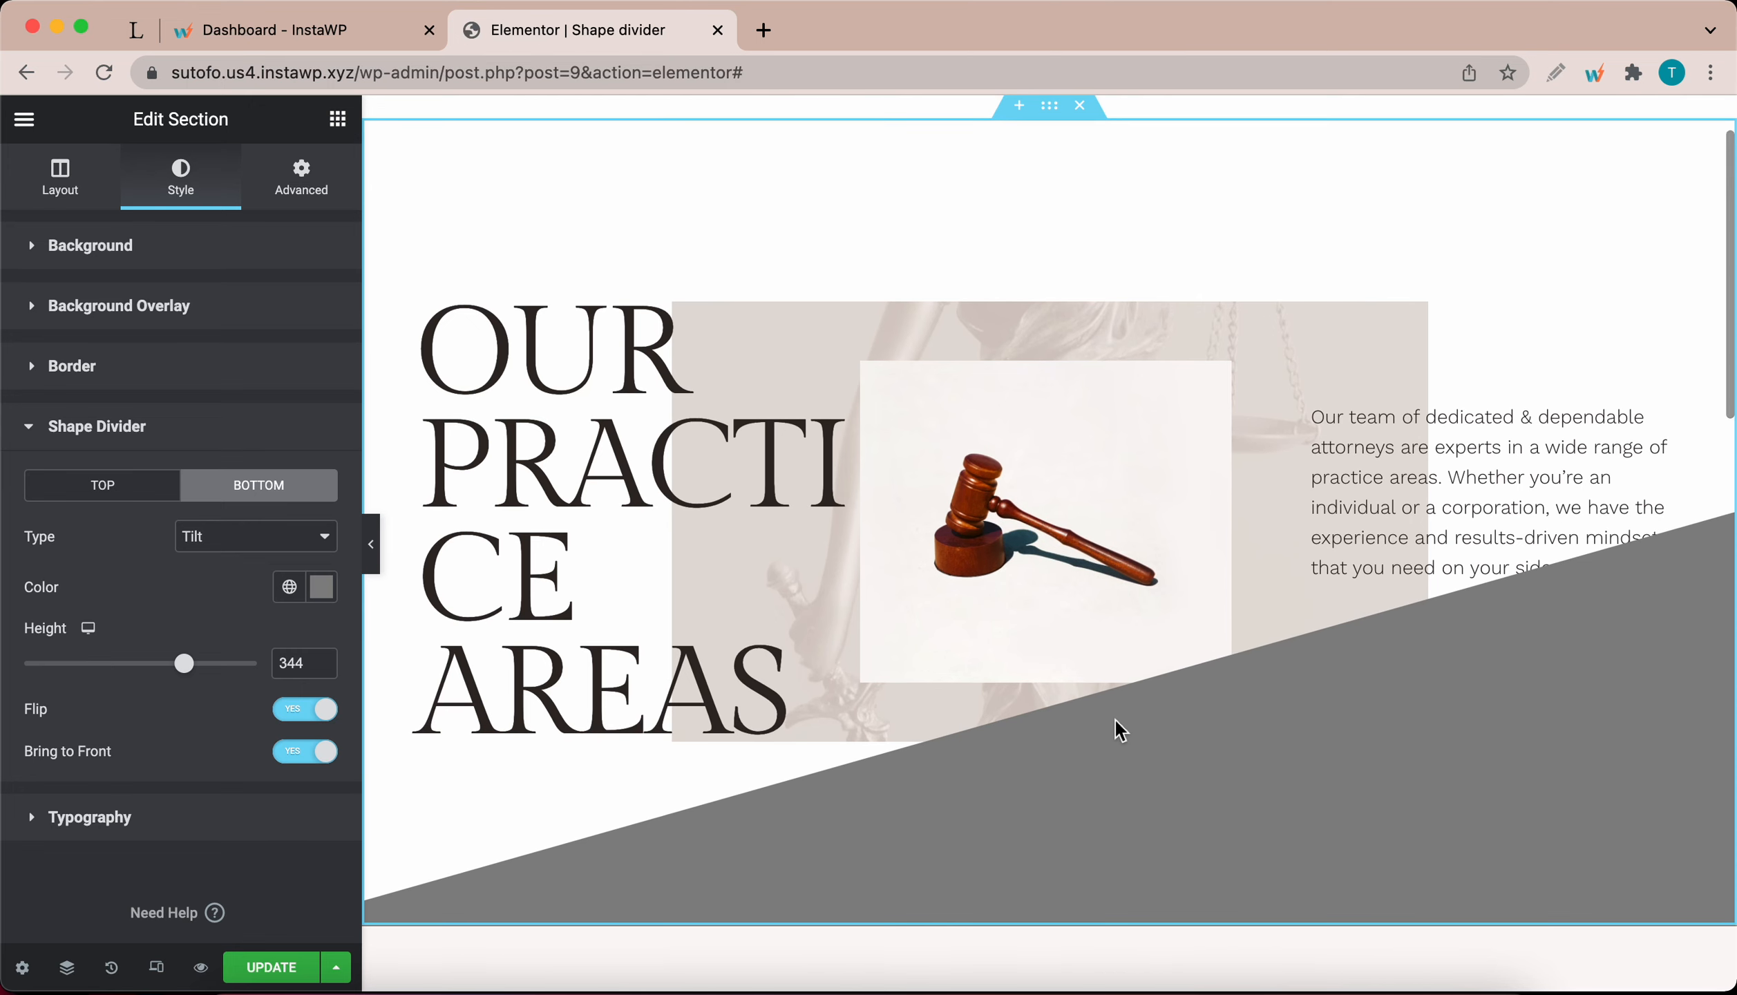
pyautogui.scroll(-2, 1114, 718)
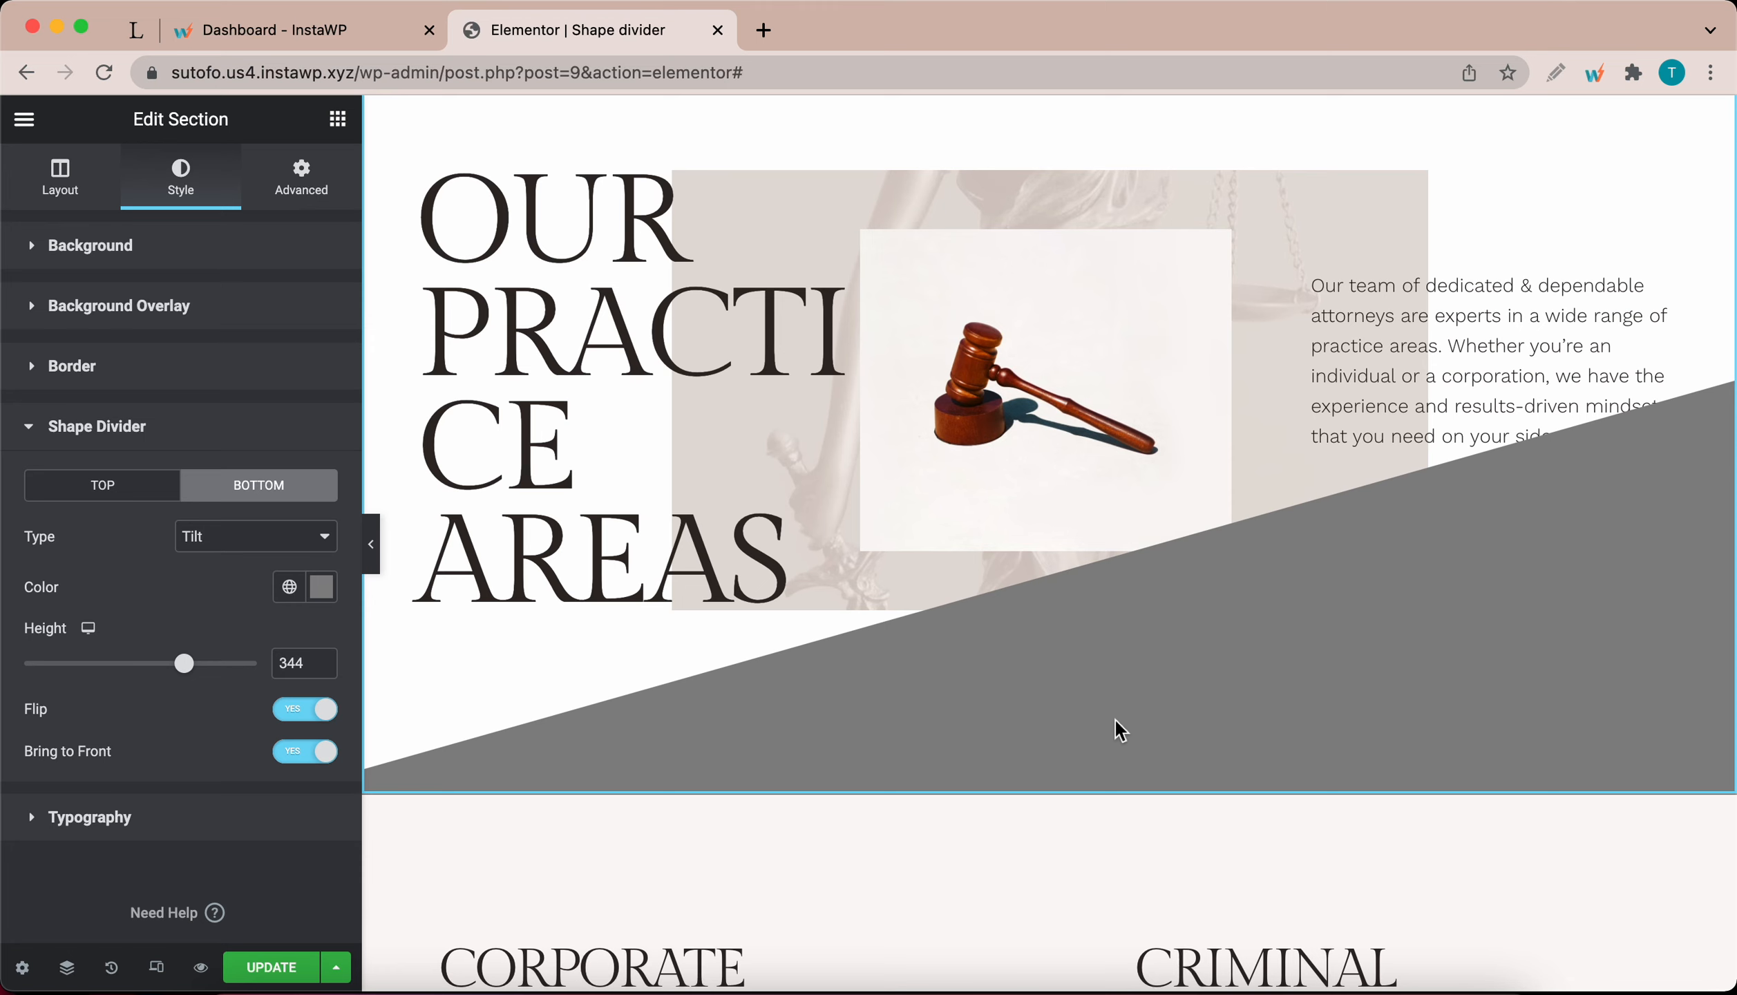
pyautogui.scroll(-1, 1036, 743)
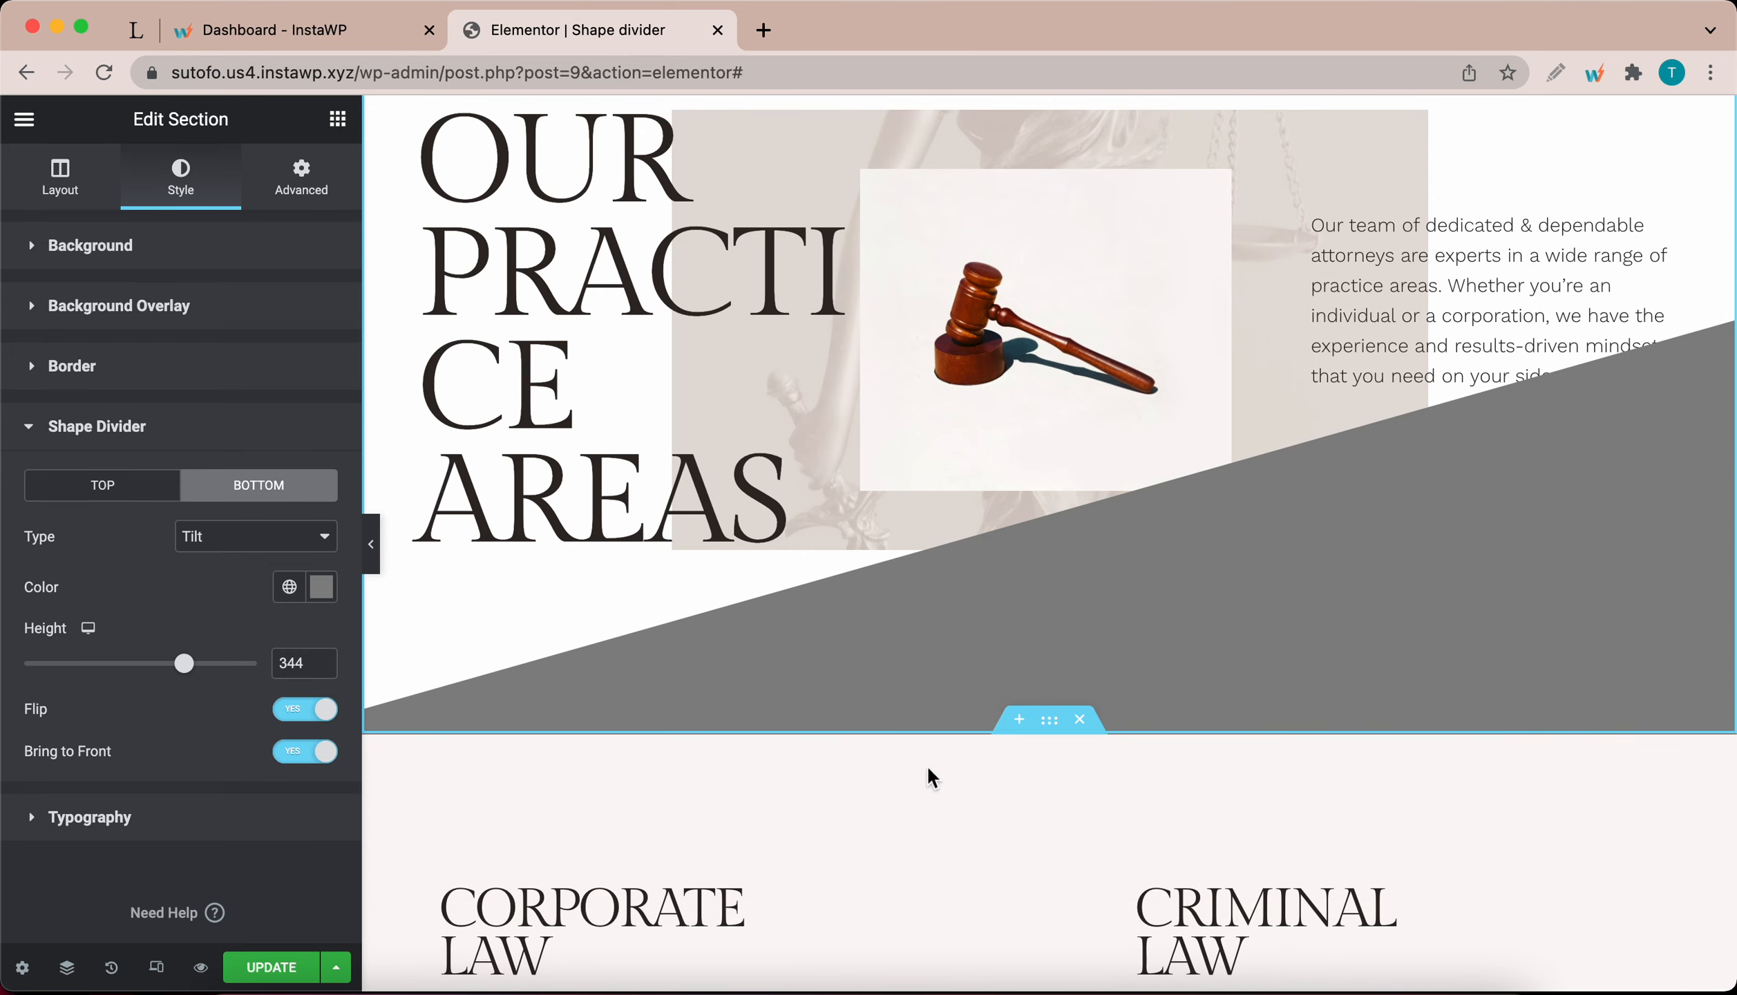
pyautogui.click(321, 589)
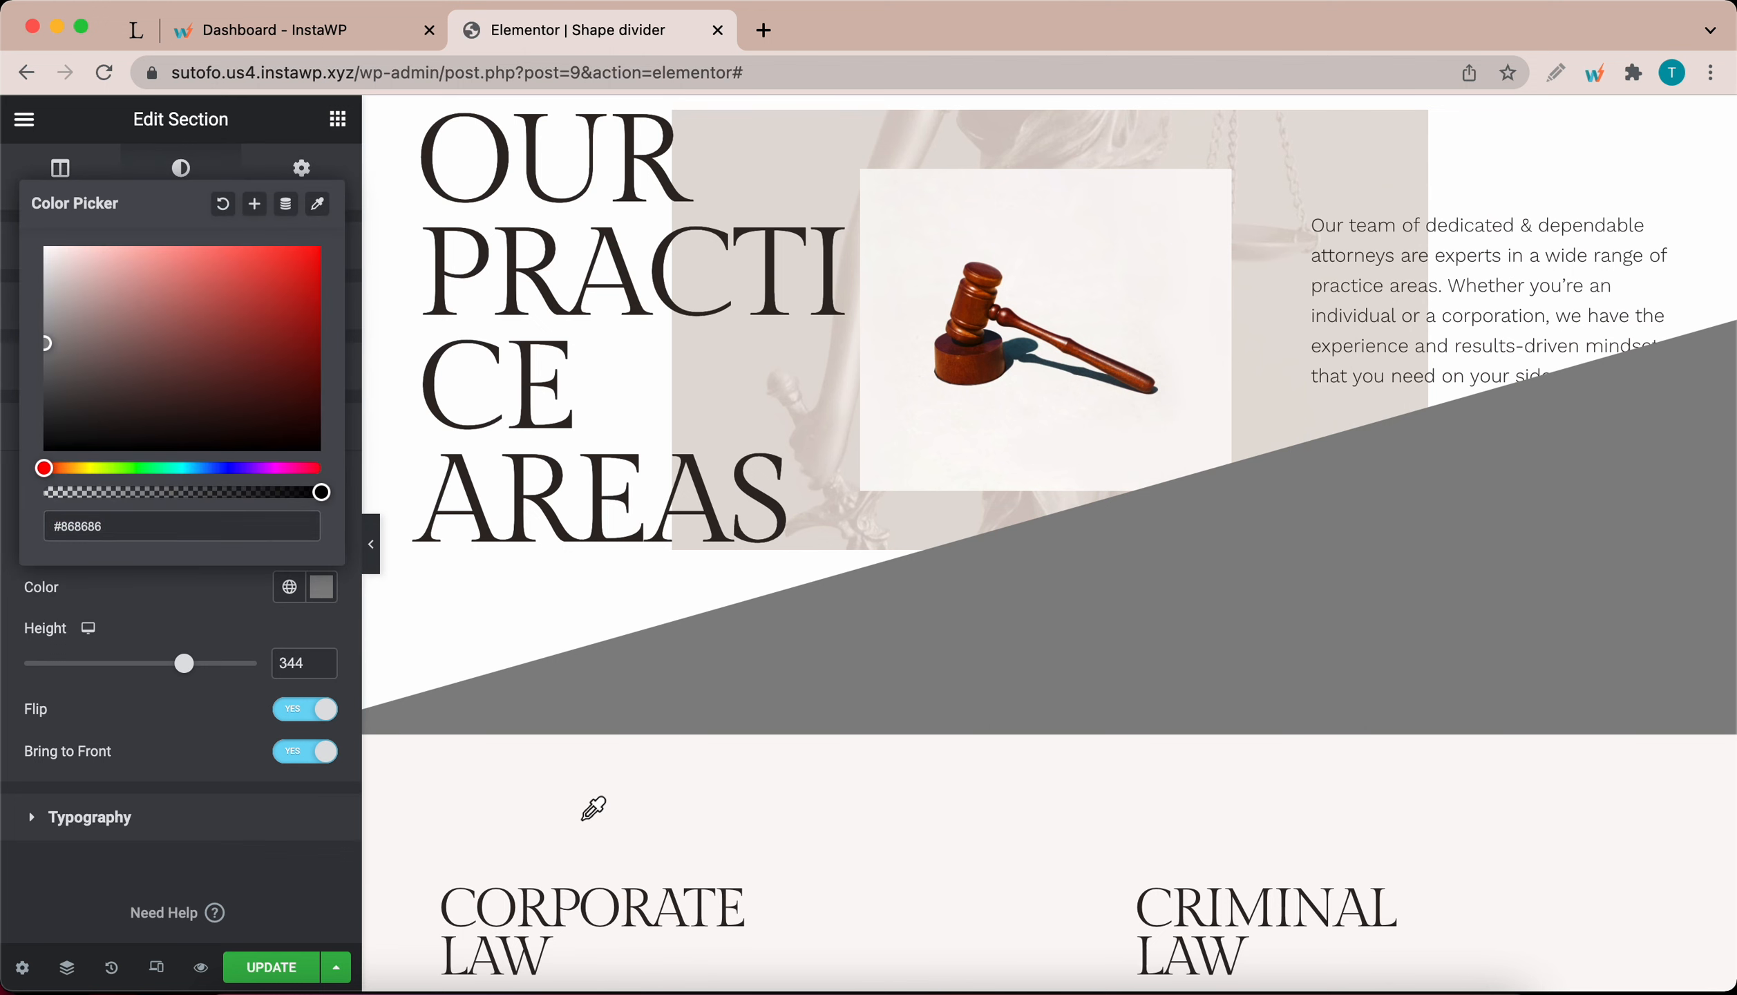
pyautogui.click(589, 824)
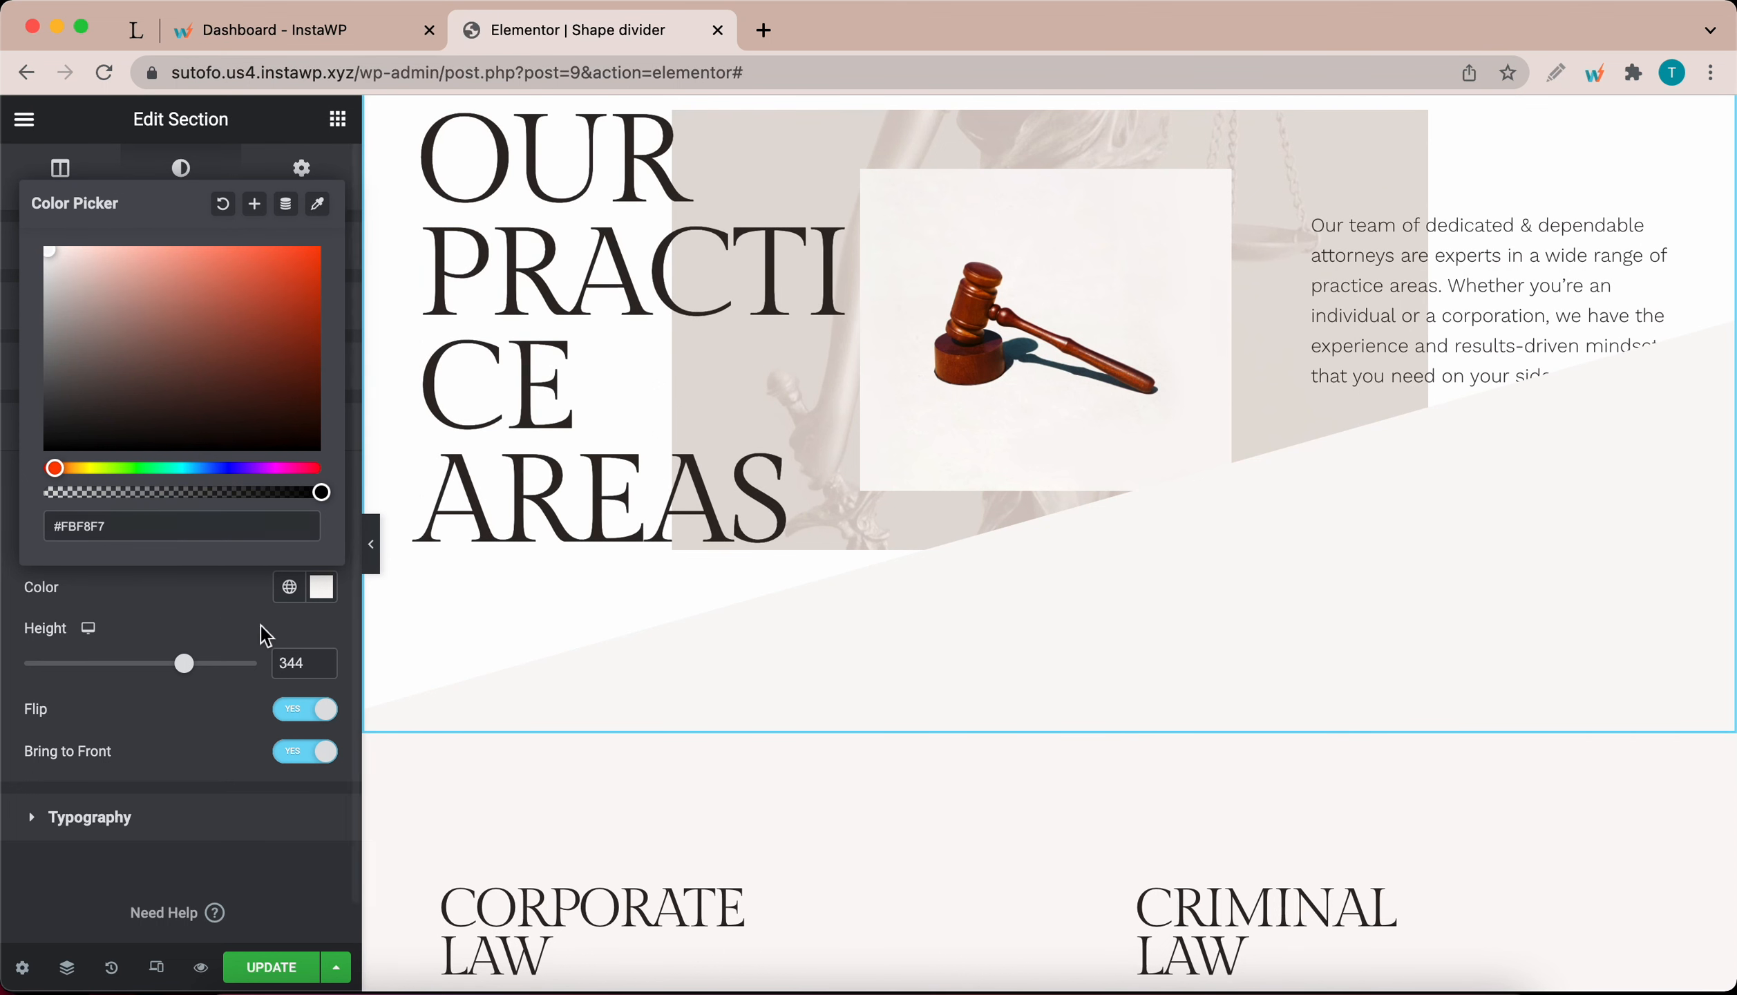
pyautogui.click(239, 633)
# Step: Increase the bottom shape divider's height to 500
pyautogui.scroll(5, 1068, 563)
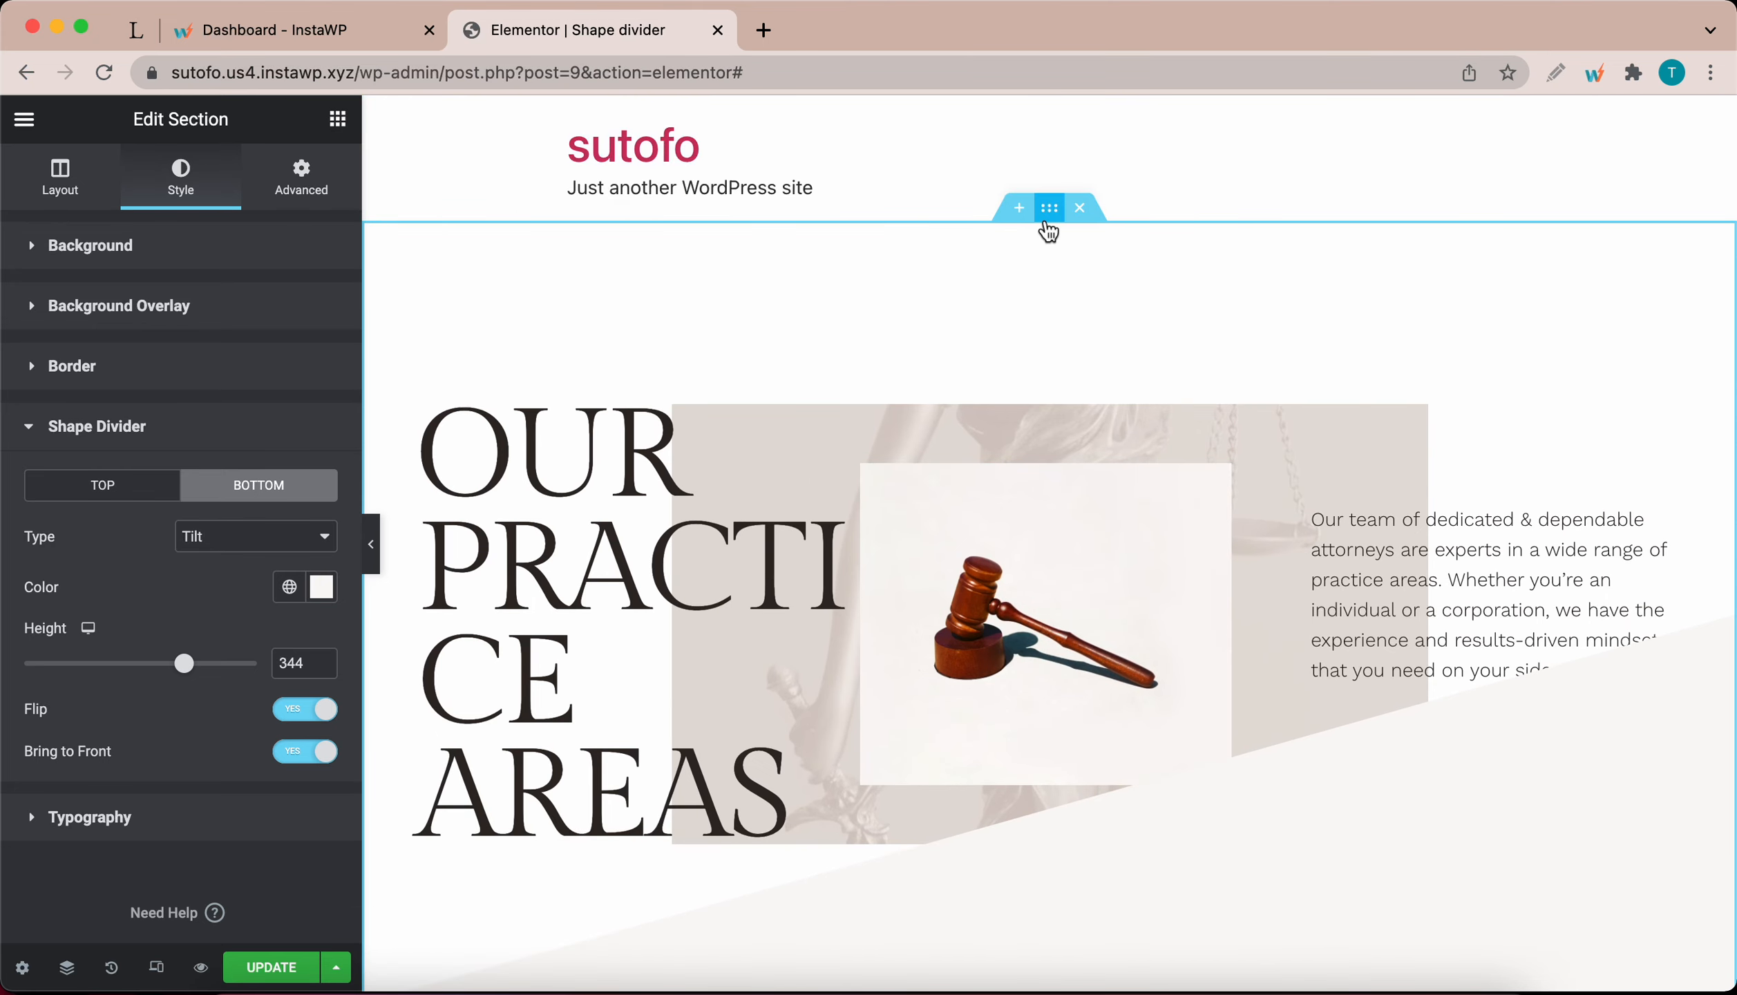
pyautogui.scroll(-3, 912, 477)
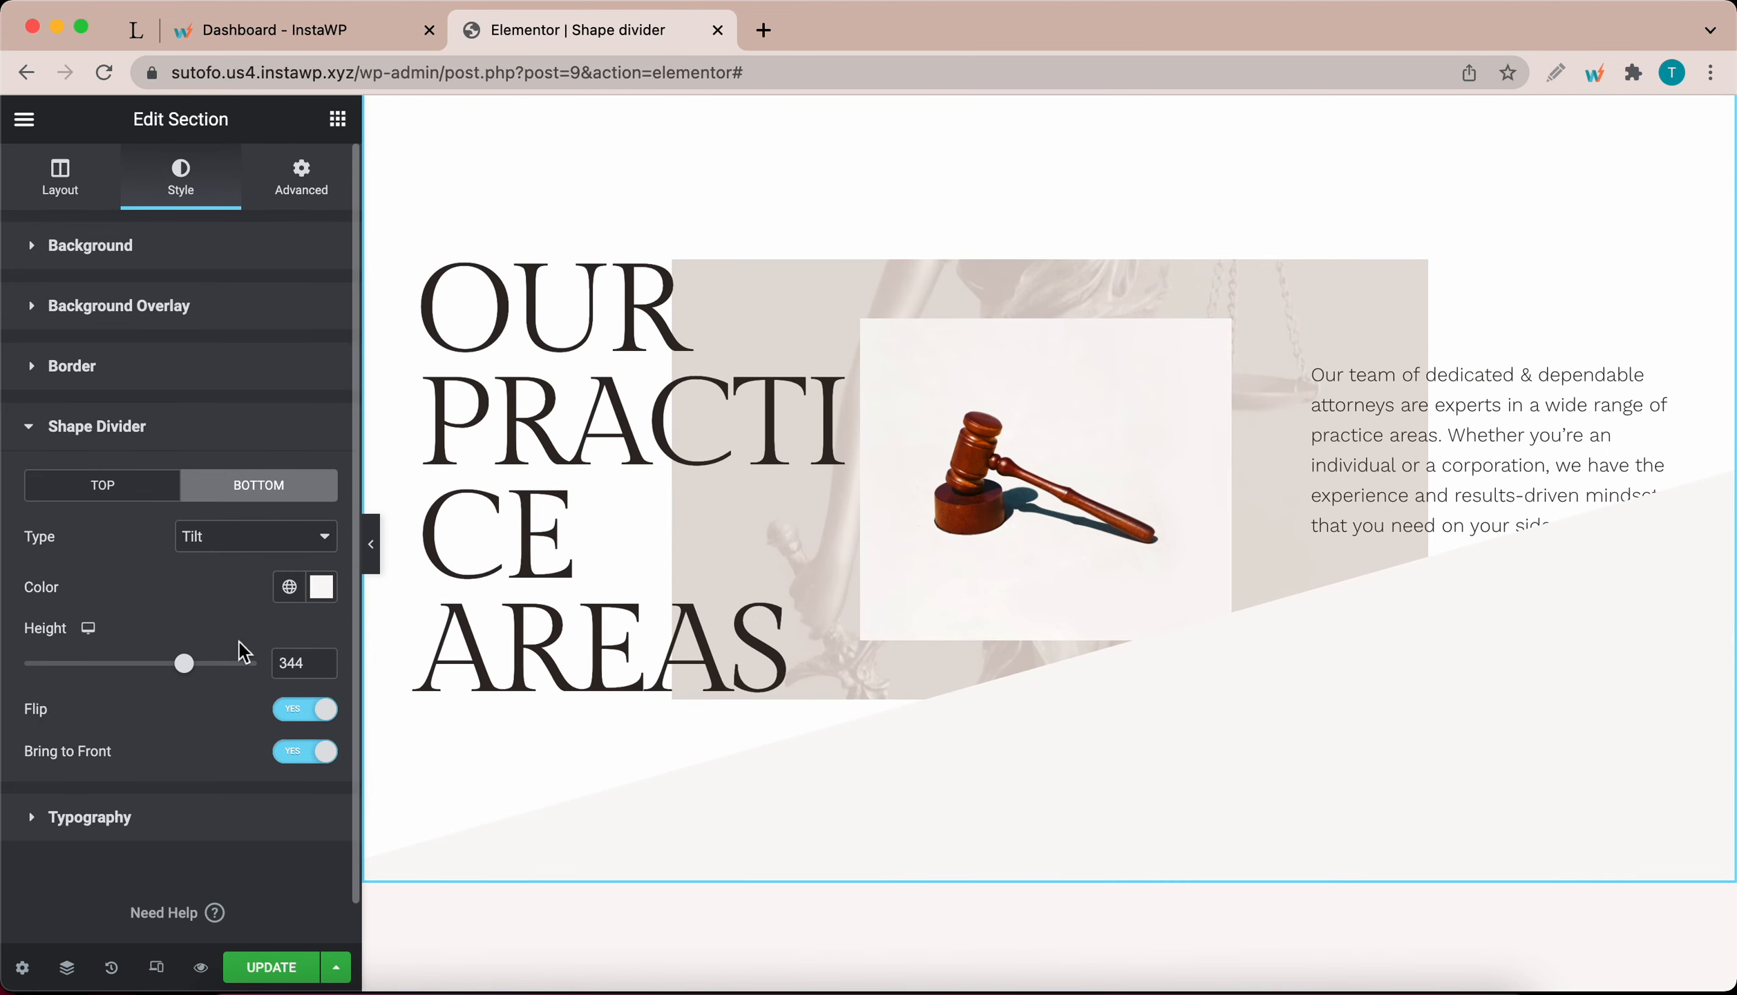
pyautogui.moveTo(190, 670); pyautogui.dragTo(270, 662)
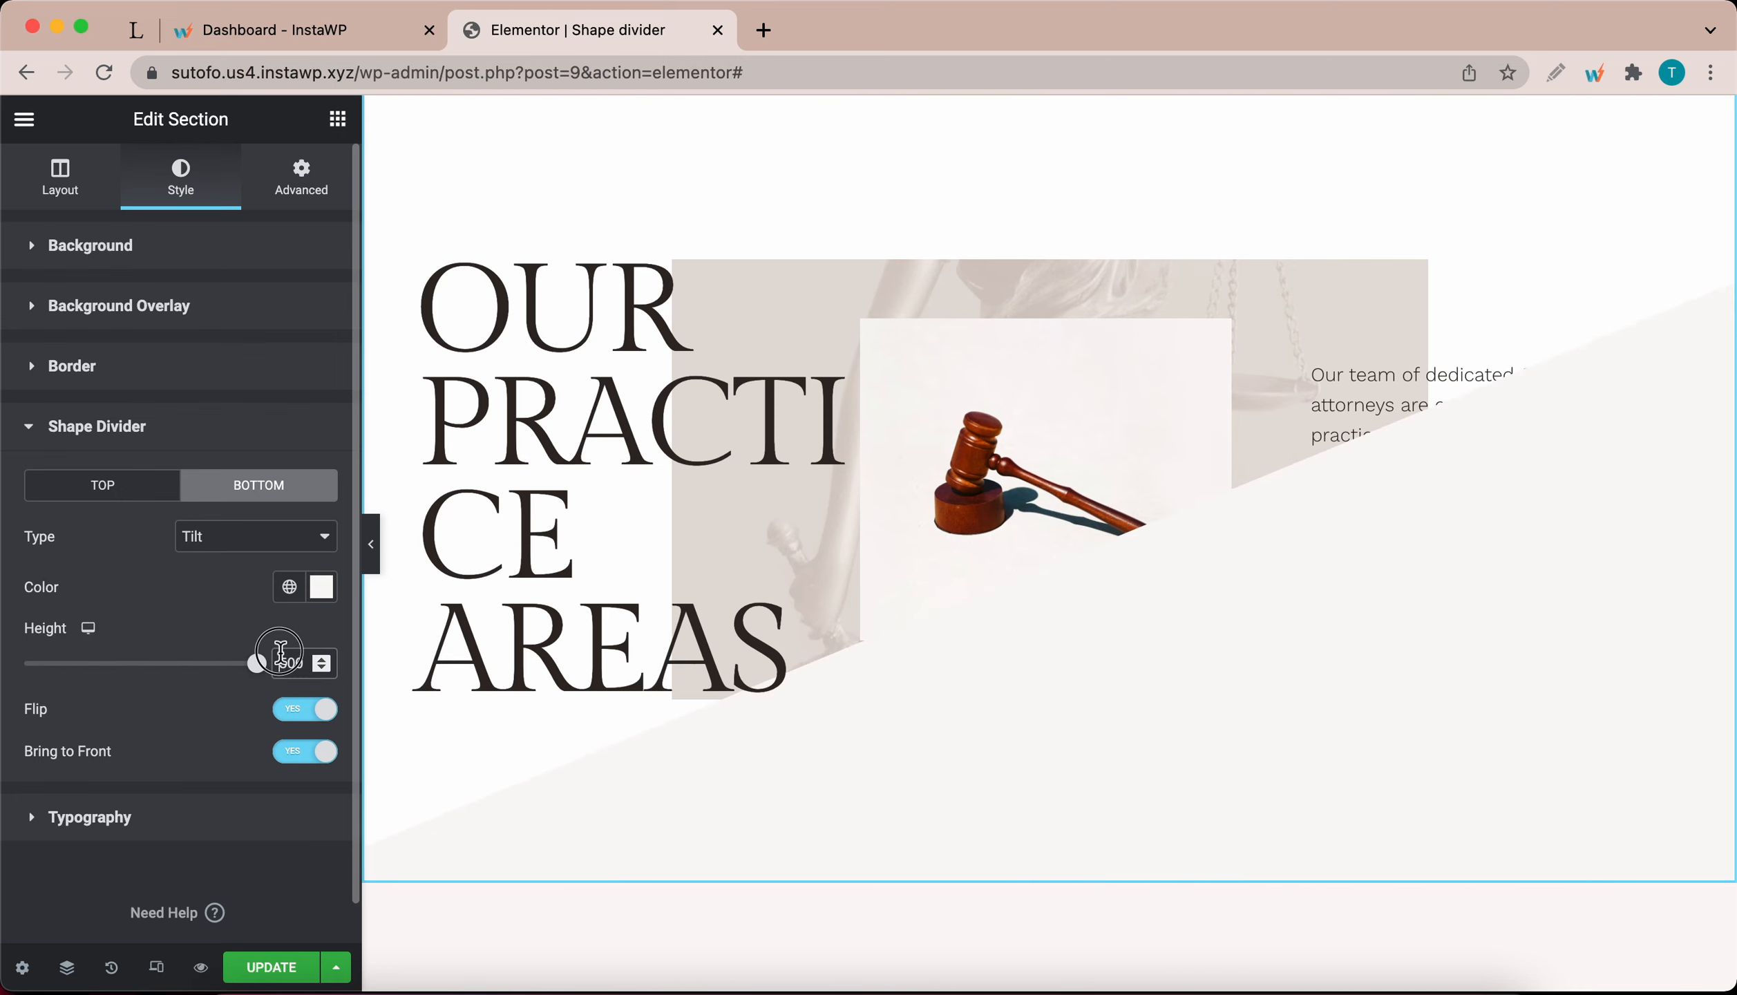
# Step: Reduce the bottom shape divider's height to 70
pyautogui.moveTo(280, 653); pyautogui.dragTo(57, 665)
pyautogui.scroll(-3, 861, 522)
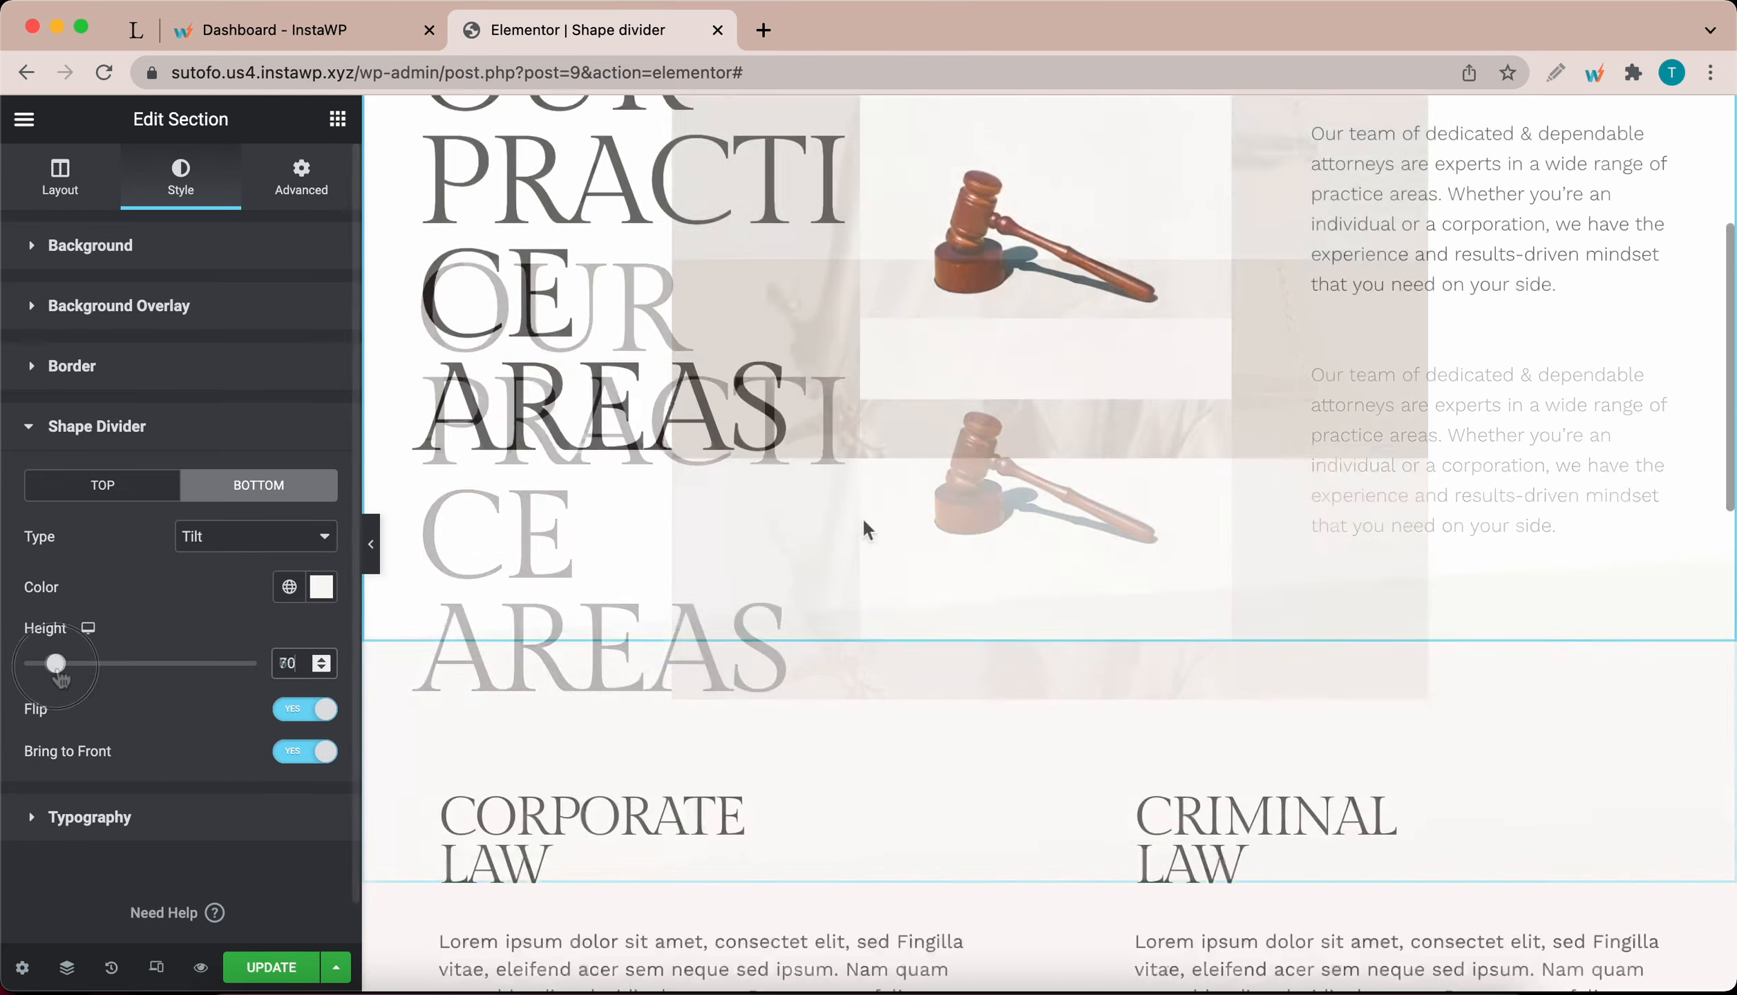
pyautogui.scroll(1, 857, 760)
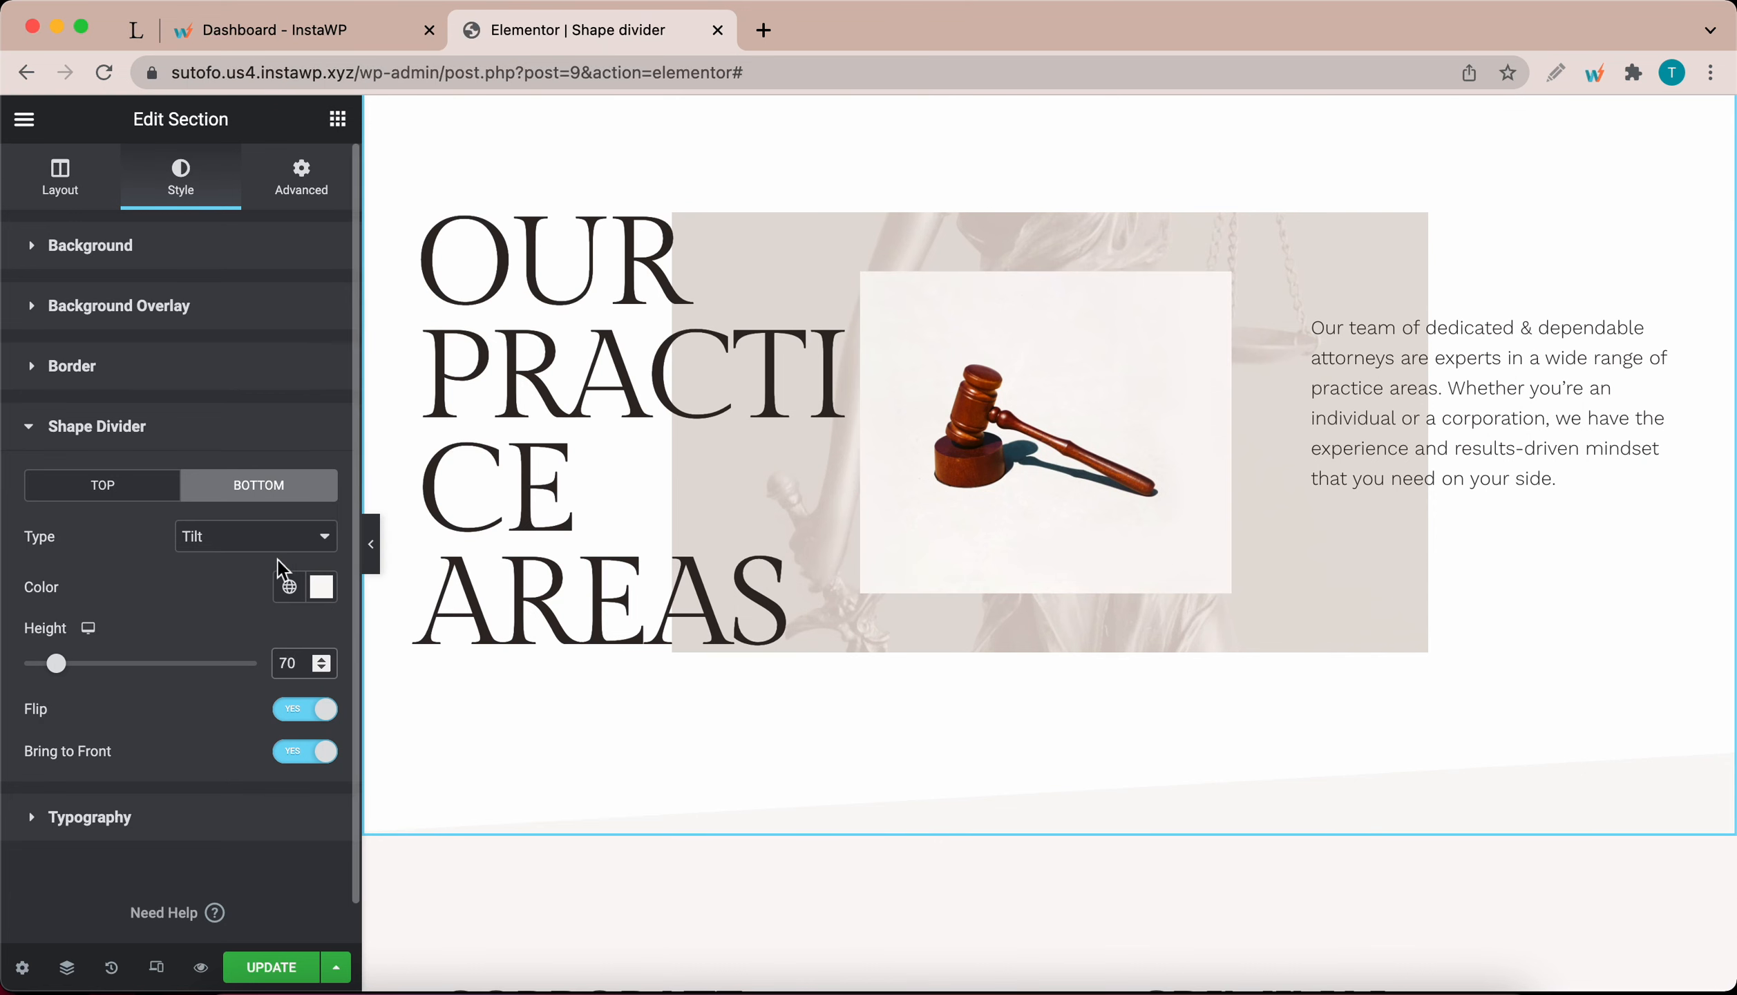
# Step: Change the bottom shape divider's type to Clouds and set its height to 305
pyautogui.click(273, 538)
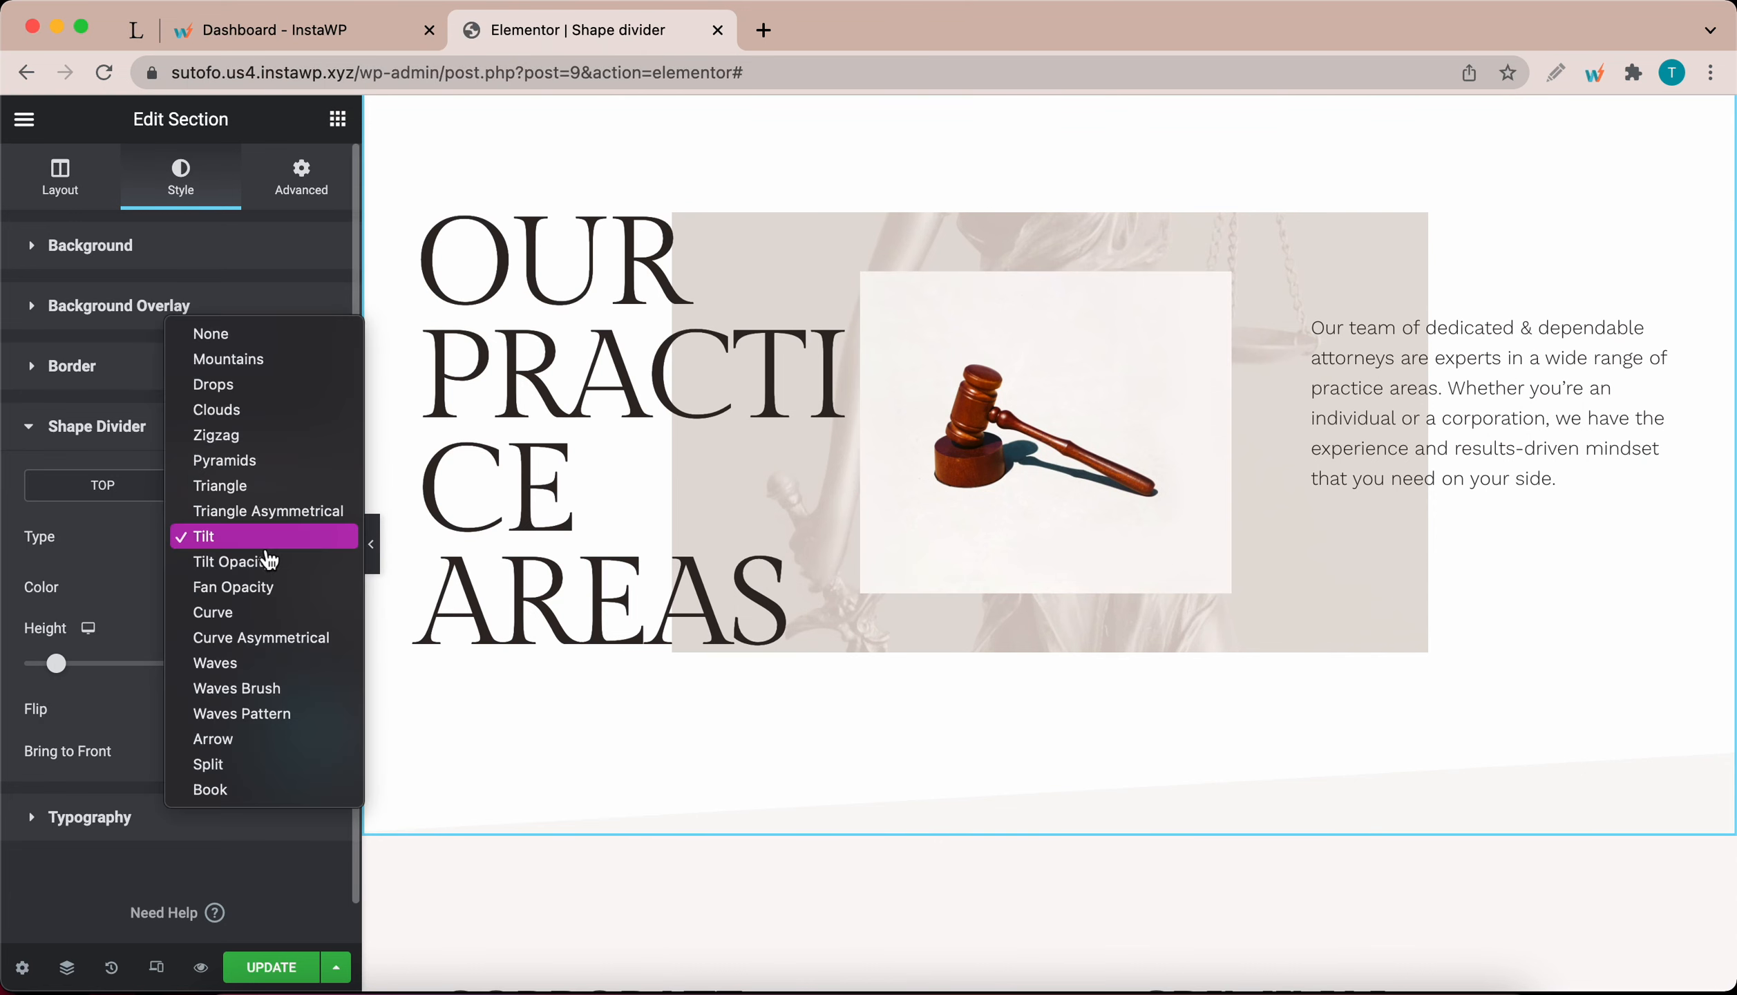
pyautogui.click(245, 411)
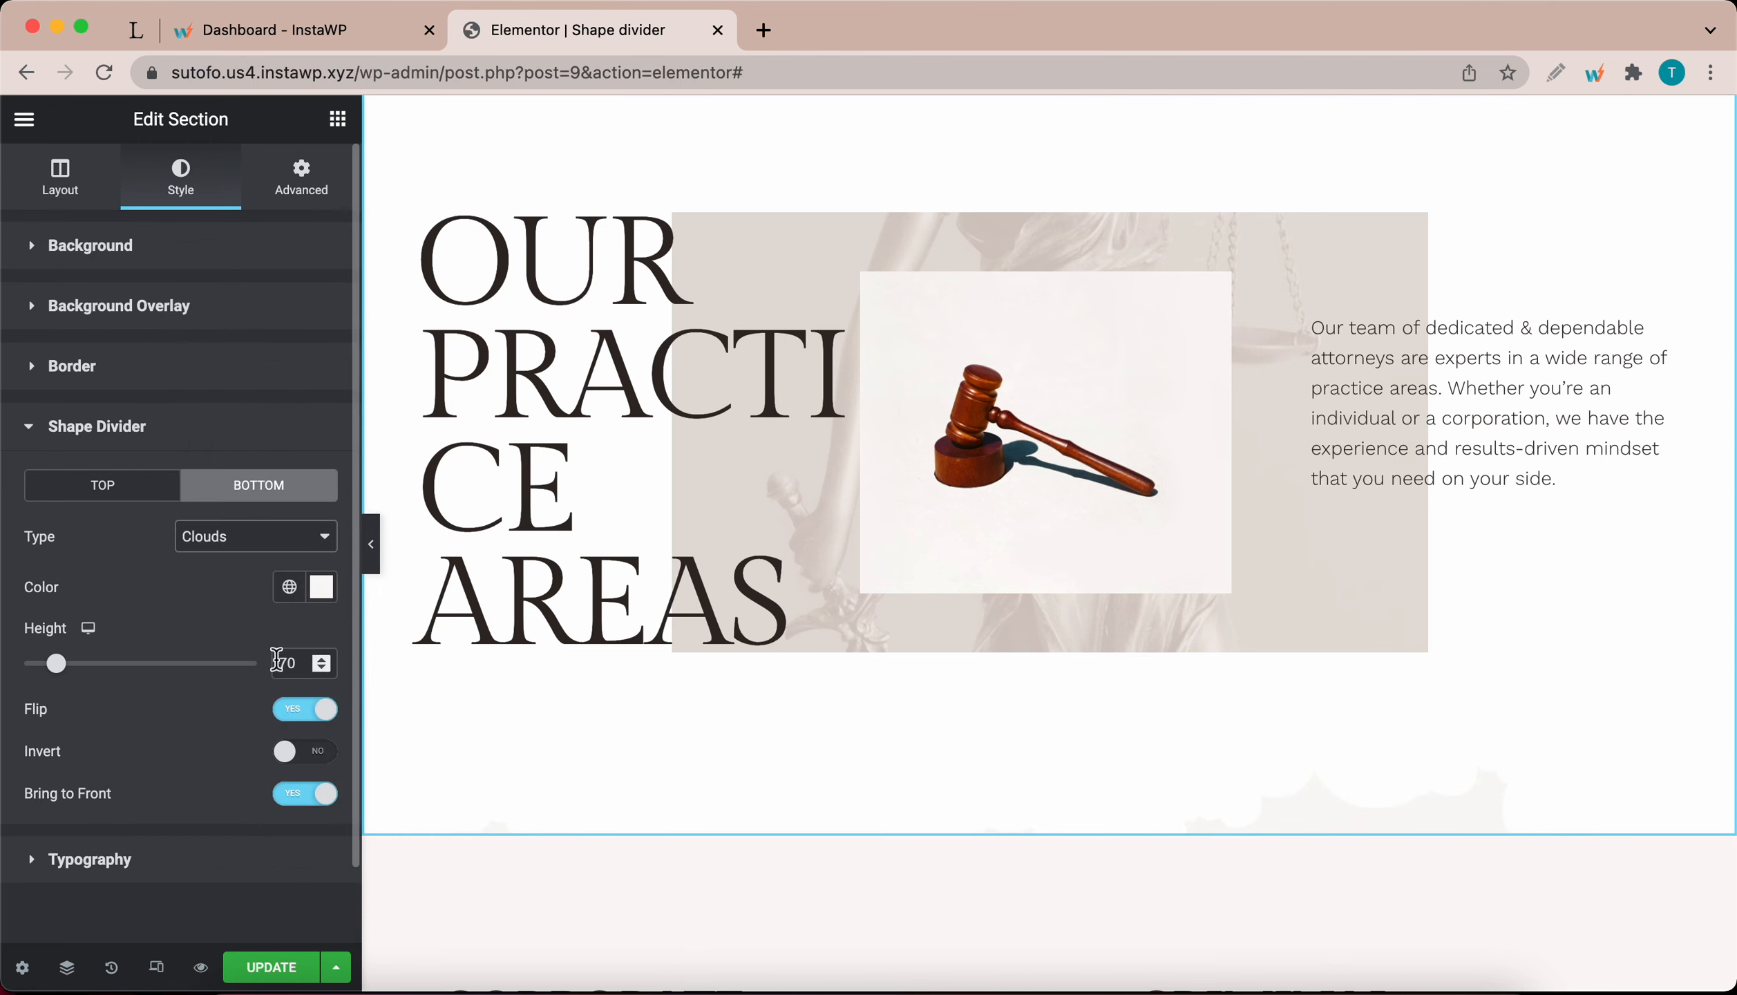
pyautogui.moveTo(56, 663); pyautogui.dragTo(166, 669)
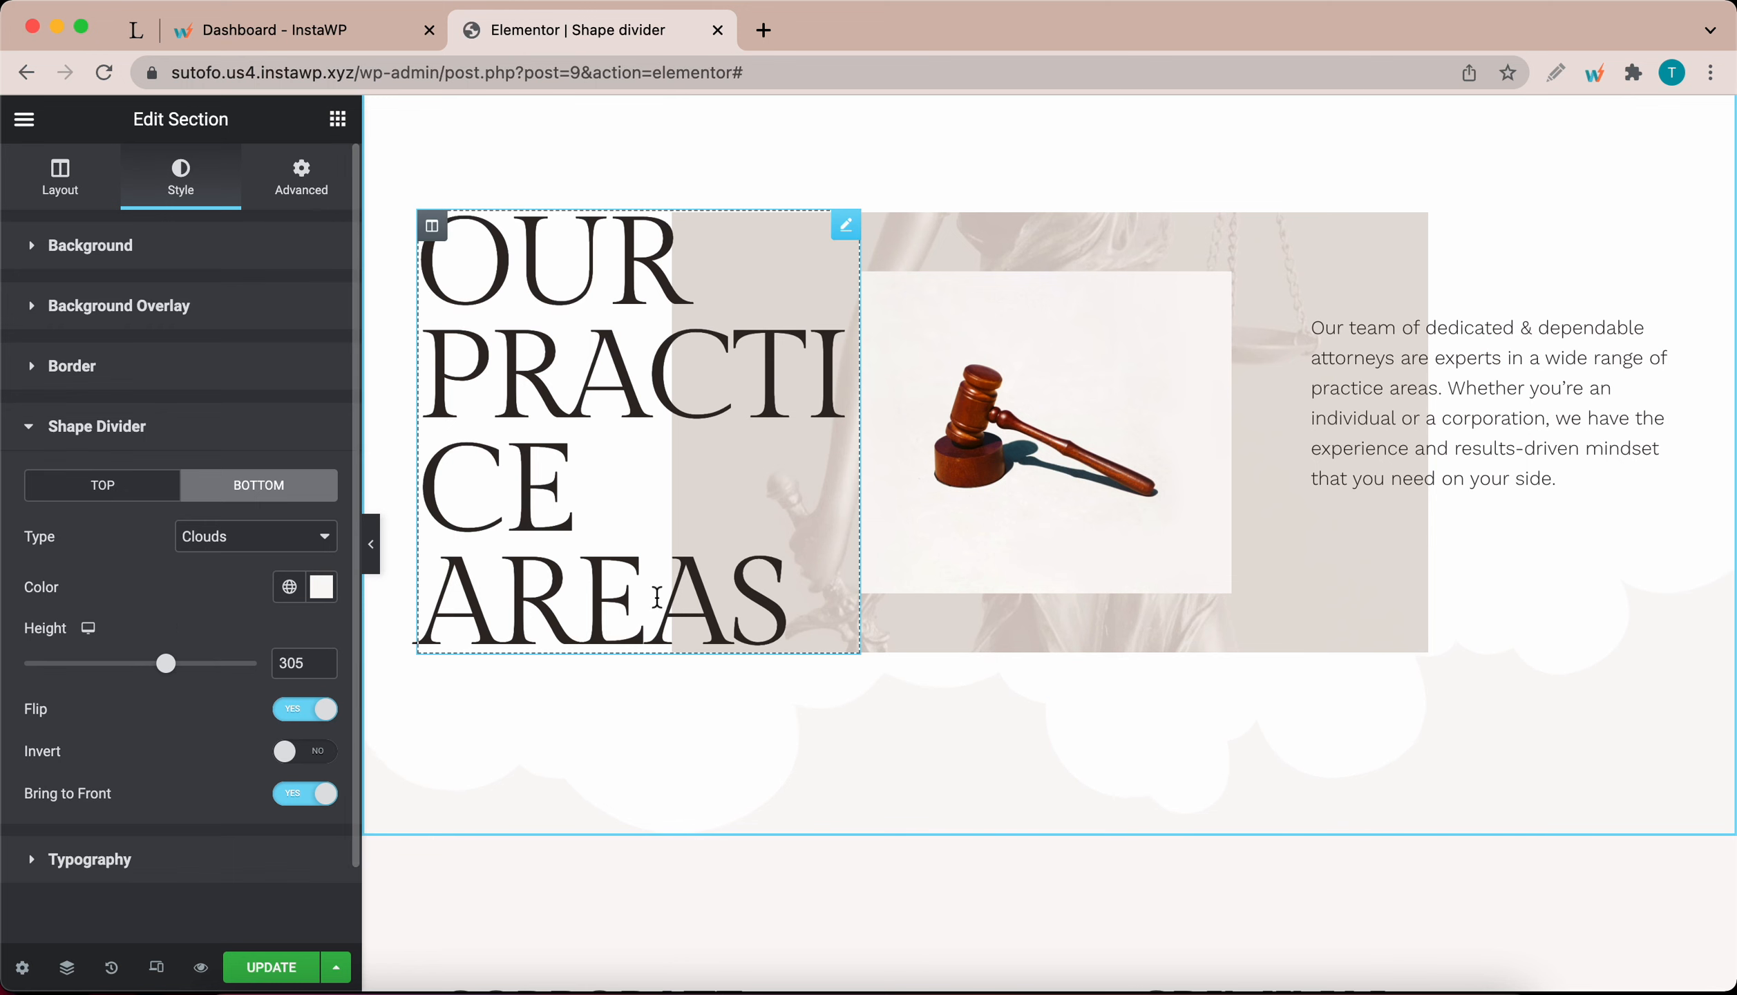
# Step: Add a Clouds shape divider to the upper edge of the Our Practice Areas section
pyautogui.scroll(1, 739, 453)
pyautogui.click(114, 482)
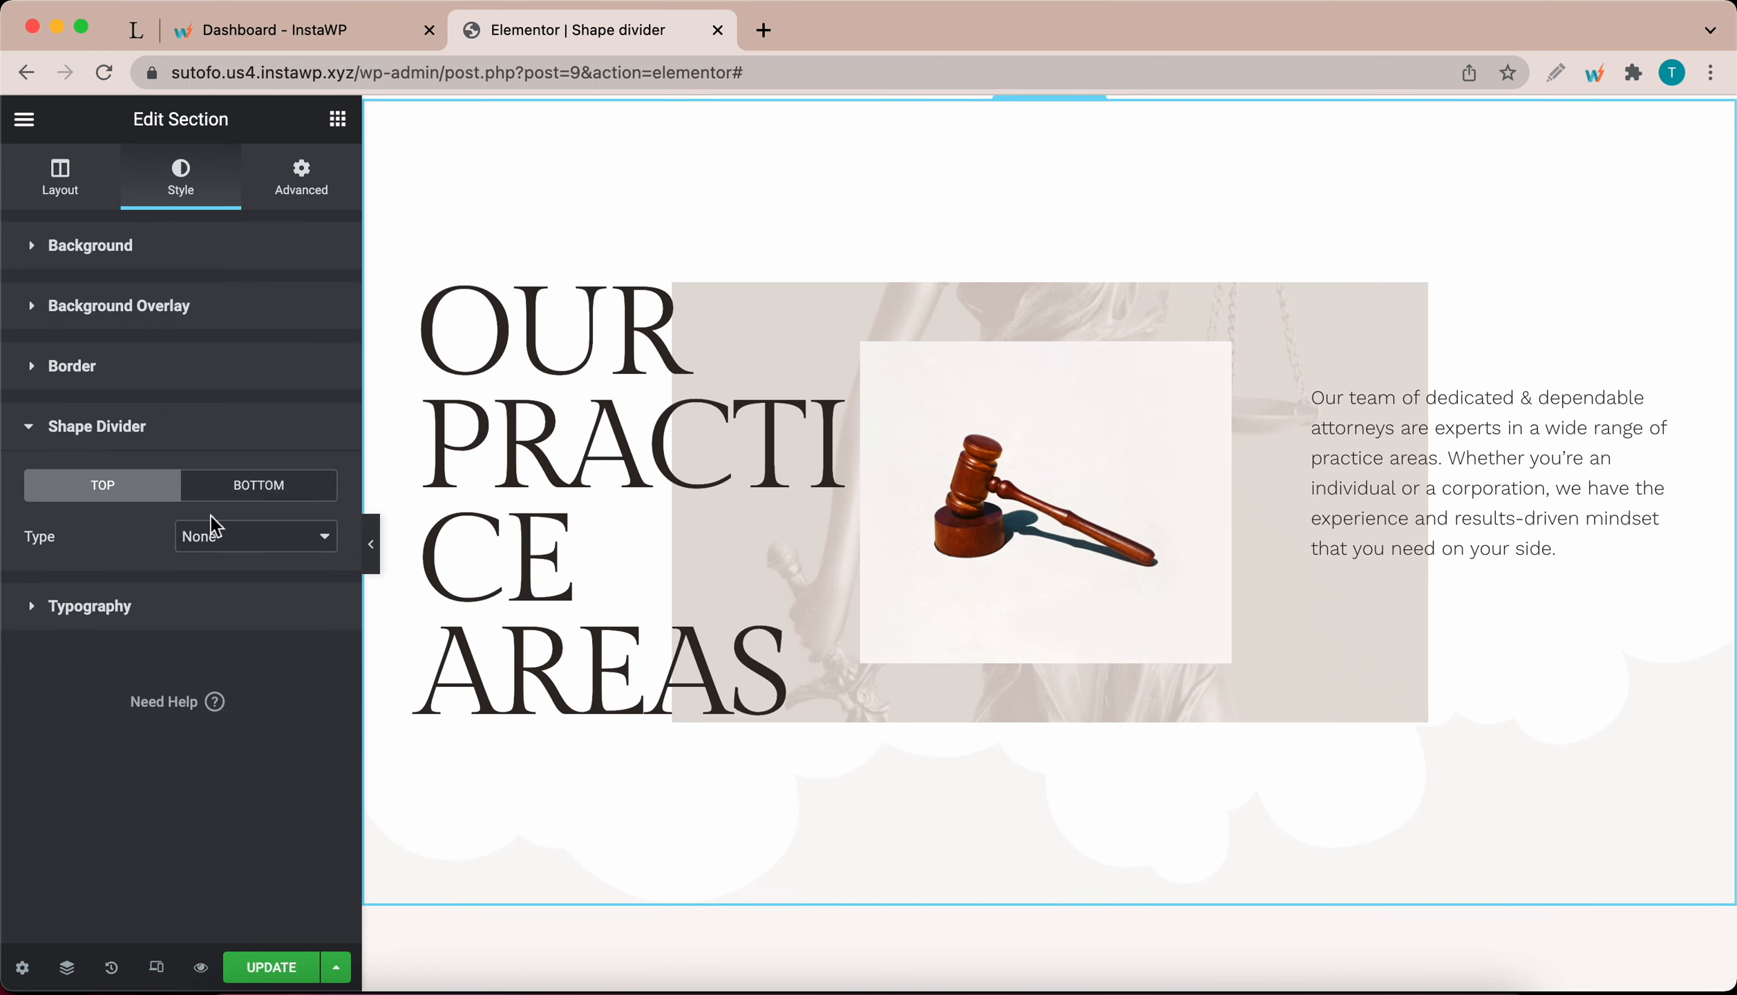
pyautogui.click(242, 543)
pyautogui.click(217, 612)
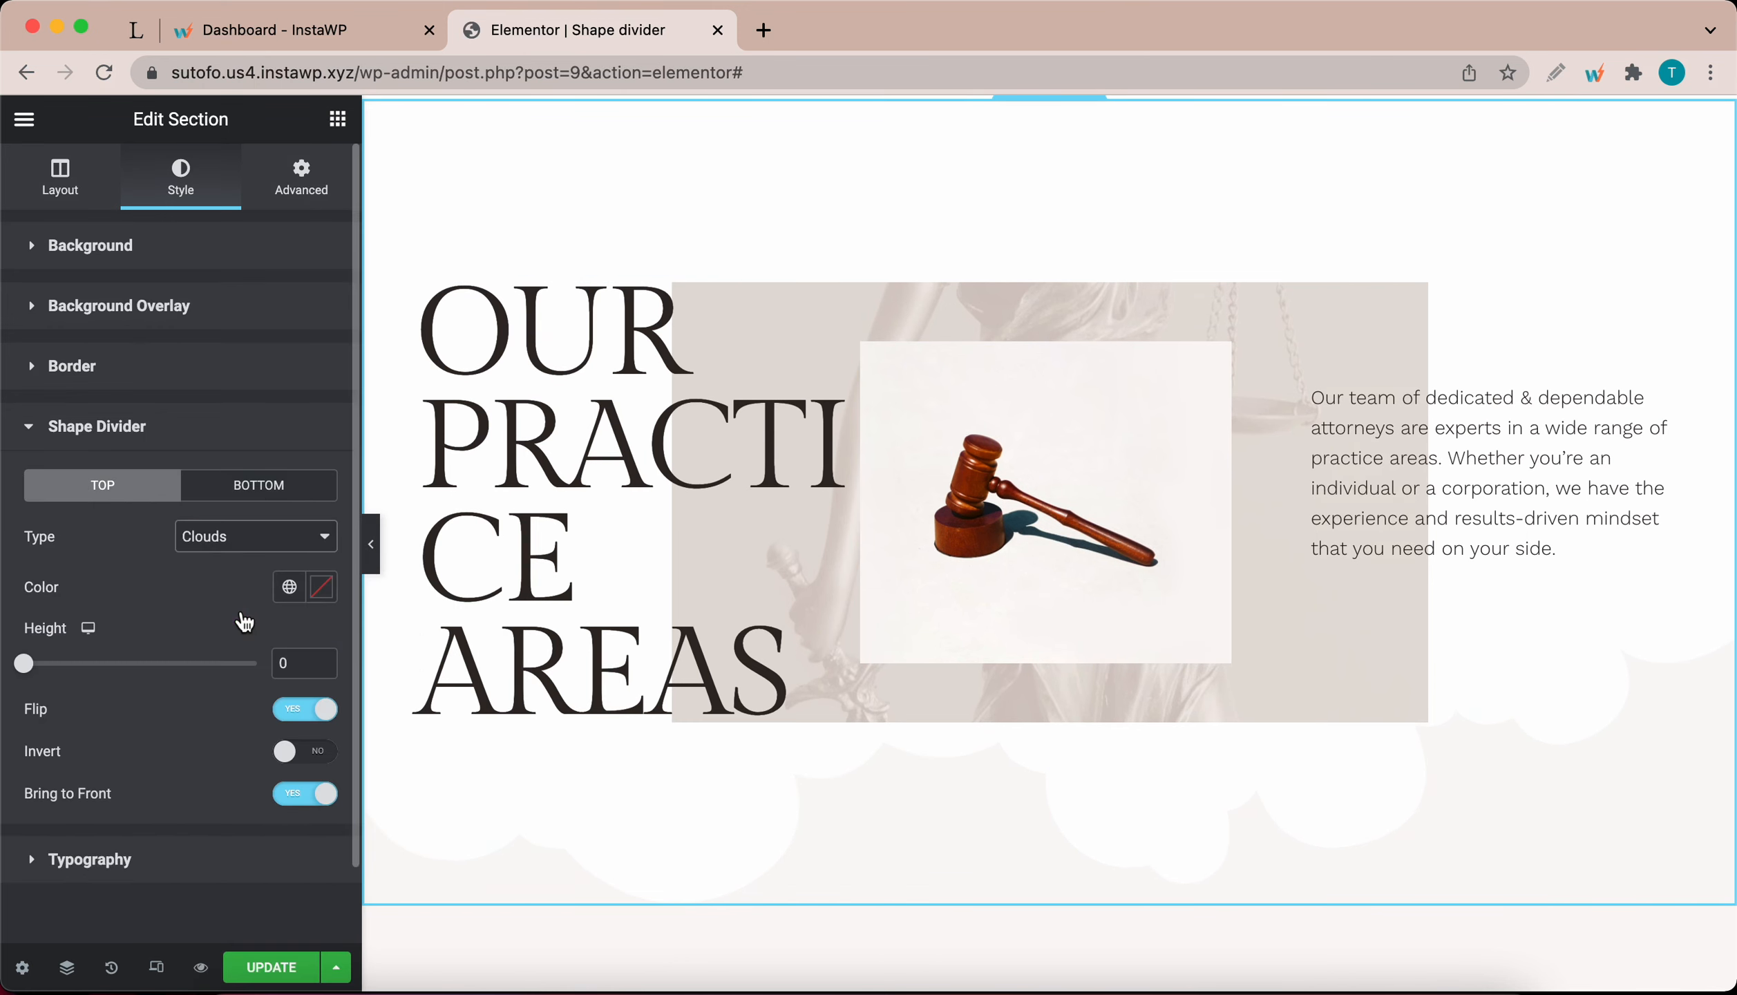
# Step: Color the top Clouds divider #ECE3DE by sampling the page and set its height to 287
pyautogui.click(326, 593)
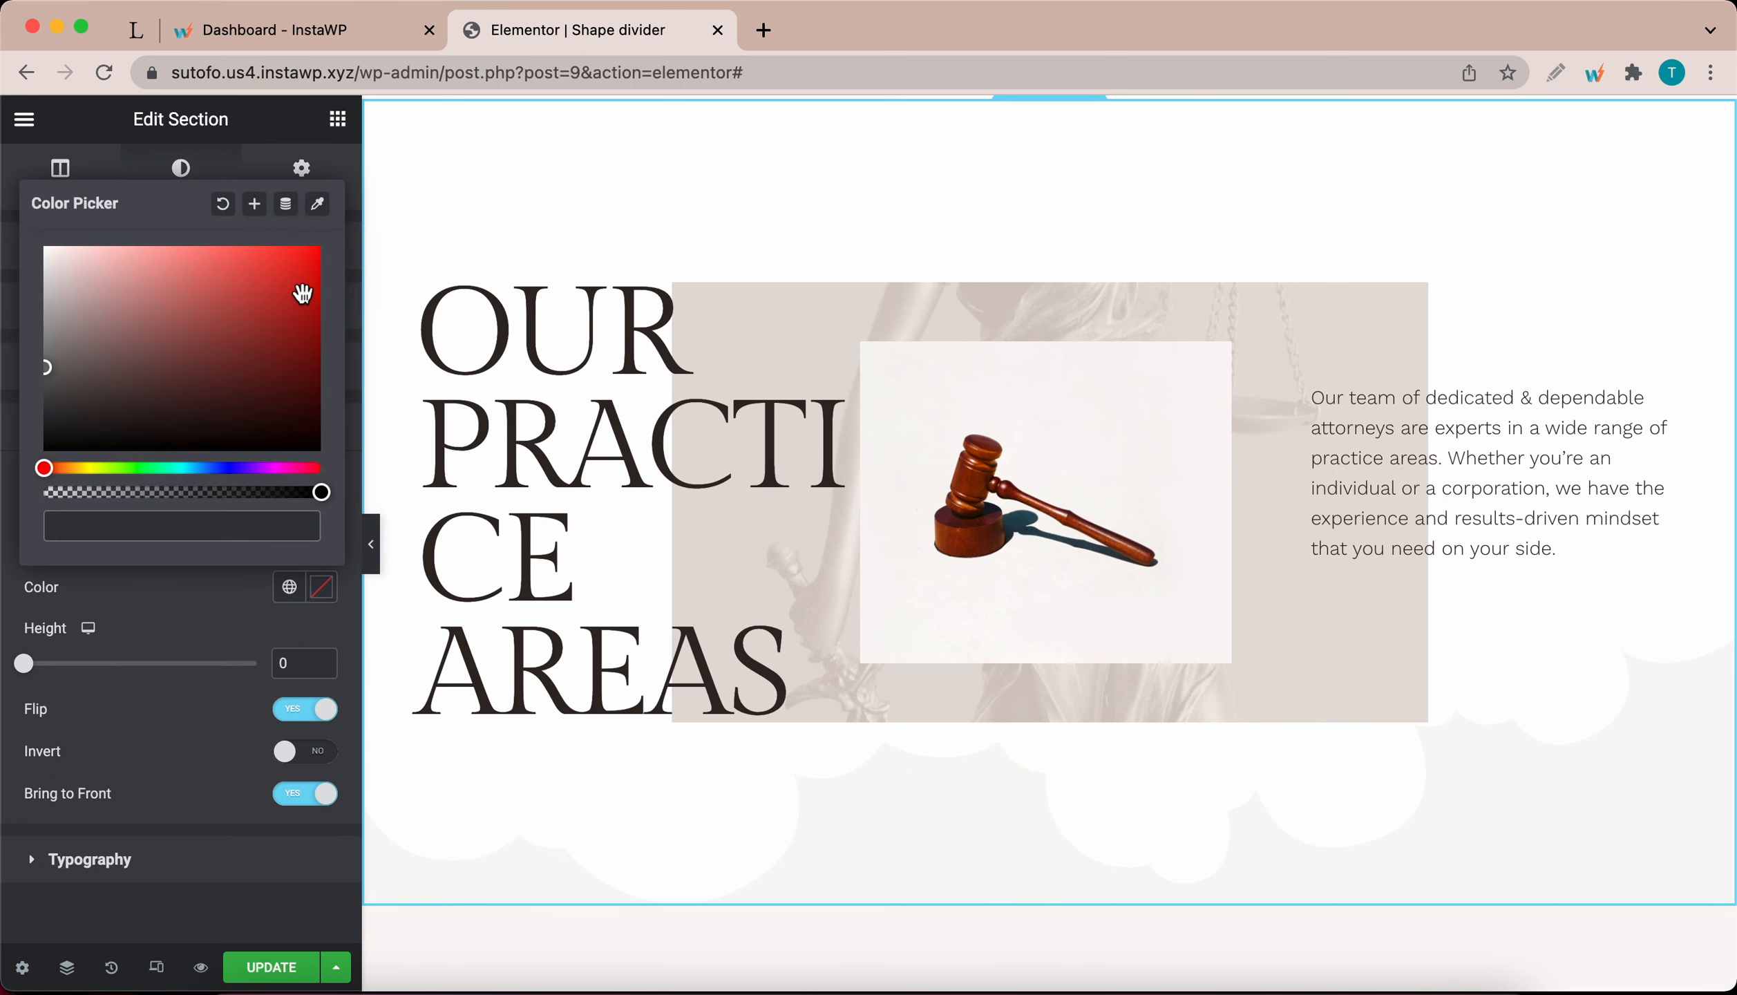
pyautogui.click(316, 207)
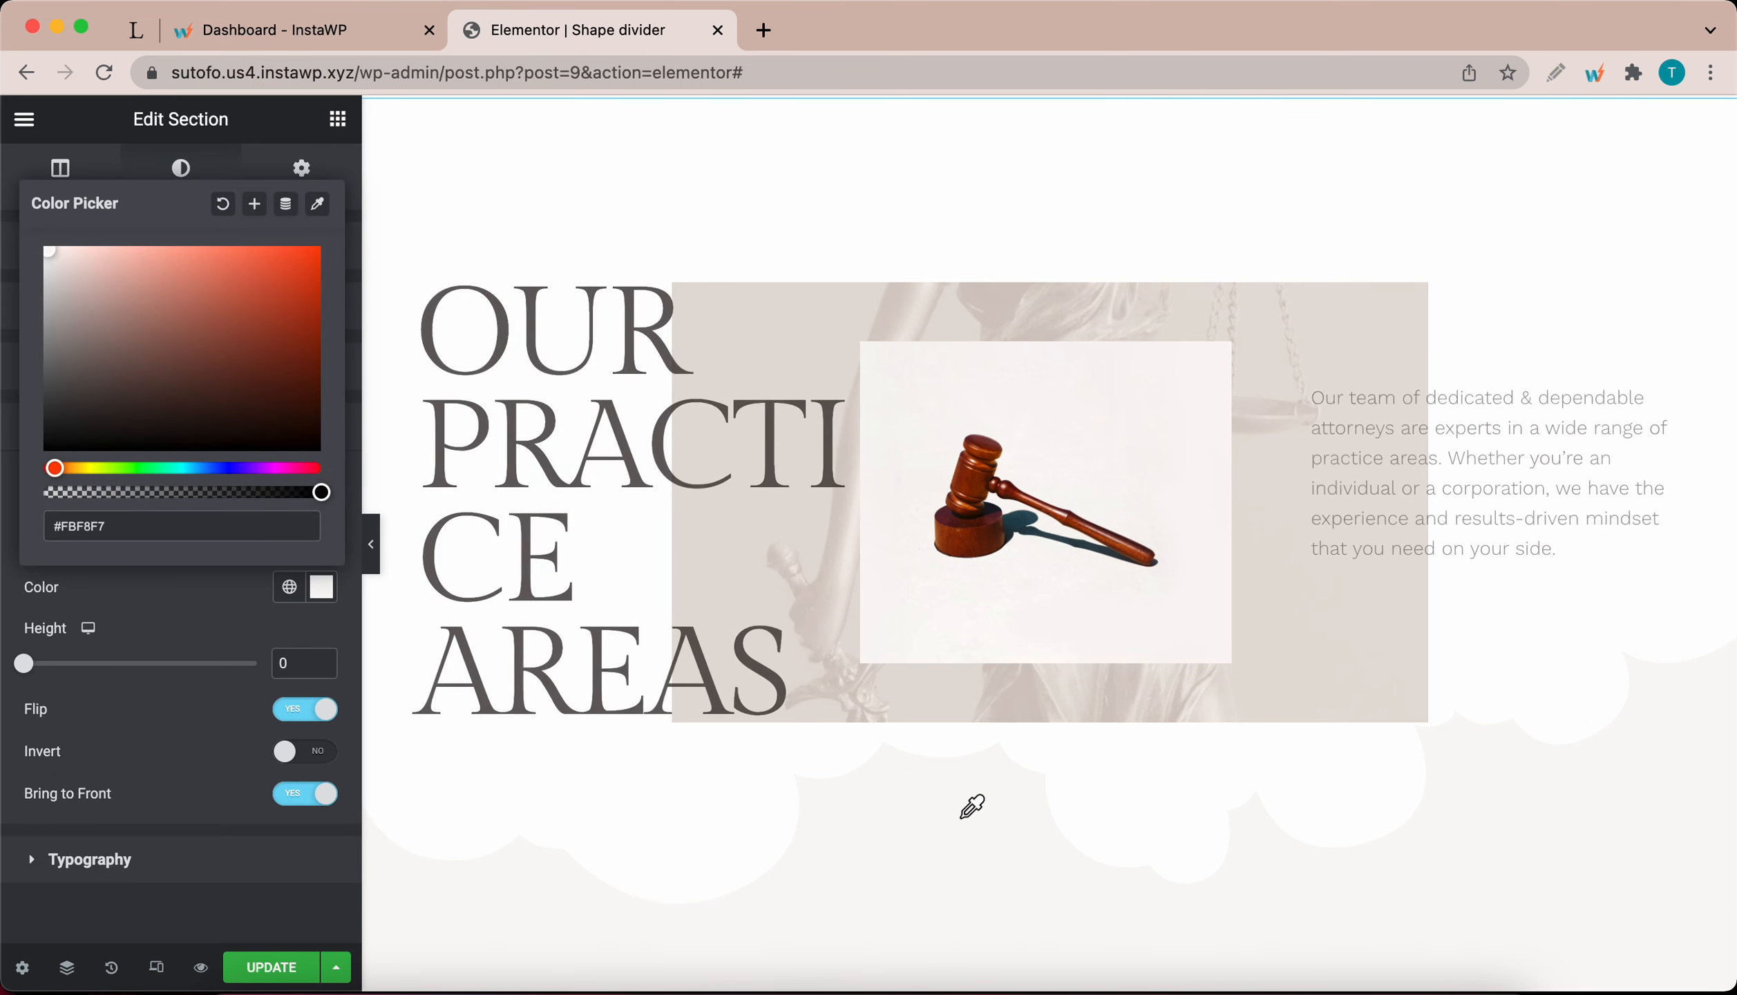
pyautogui.click(923, 833)
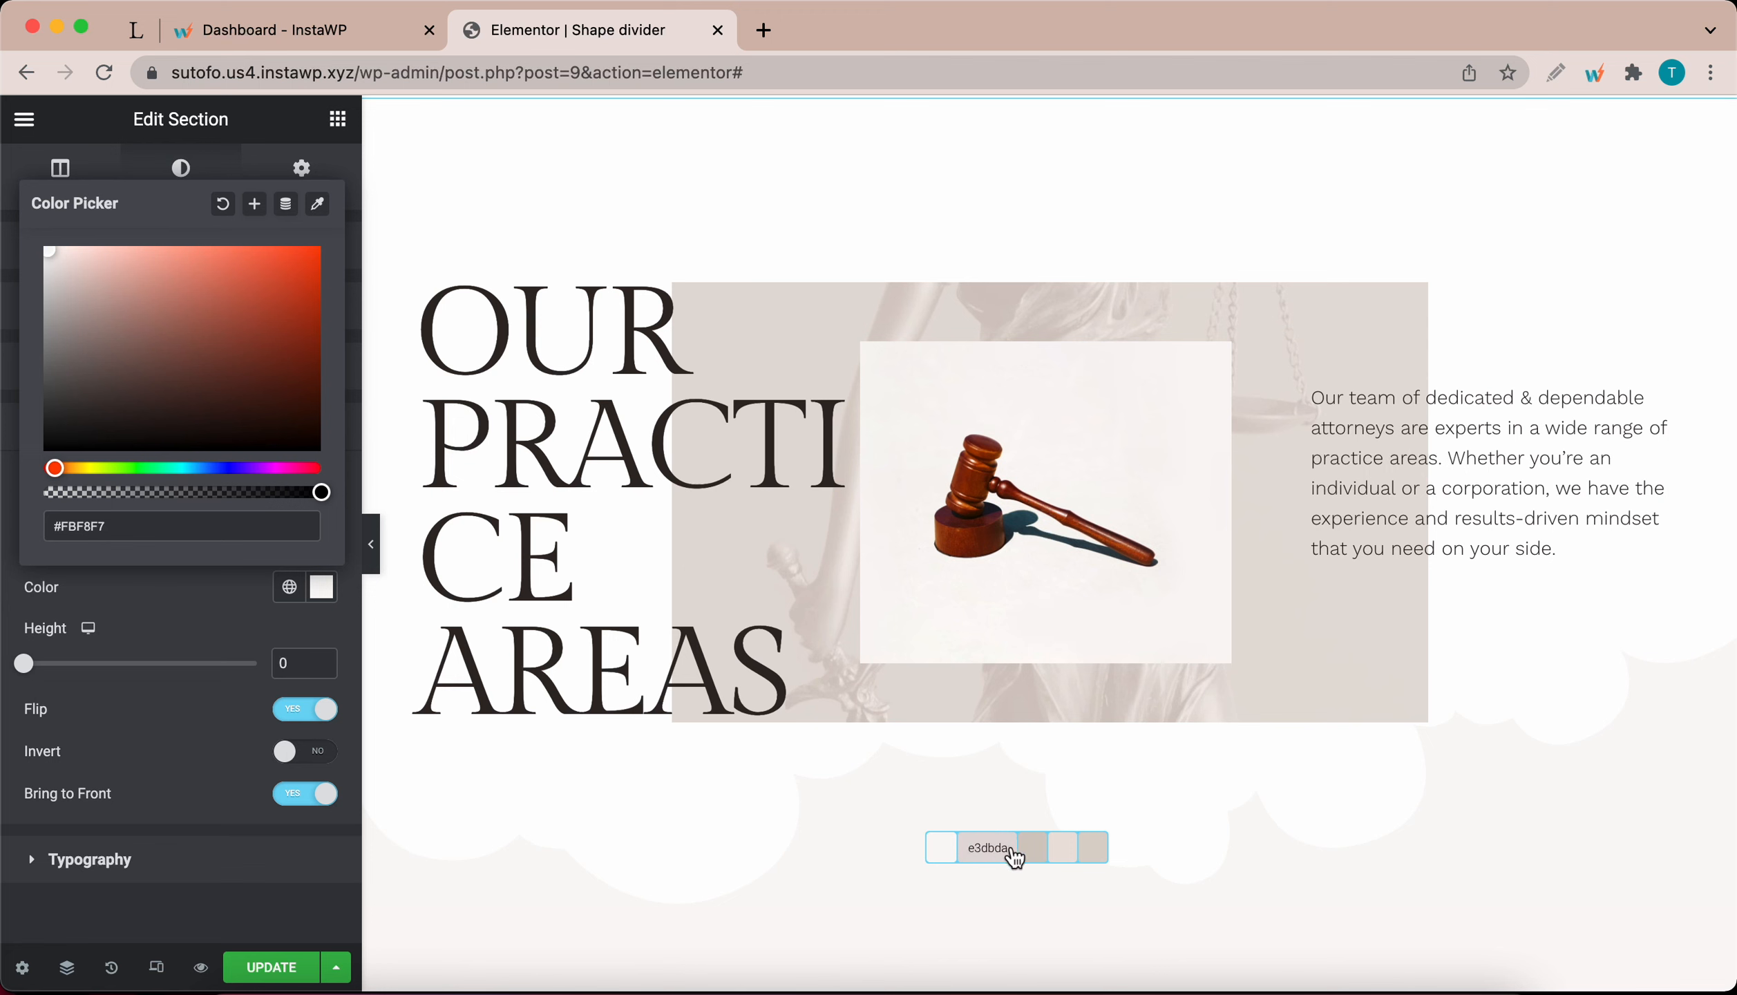
pyautogui.click(1072, 848)
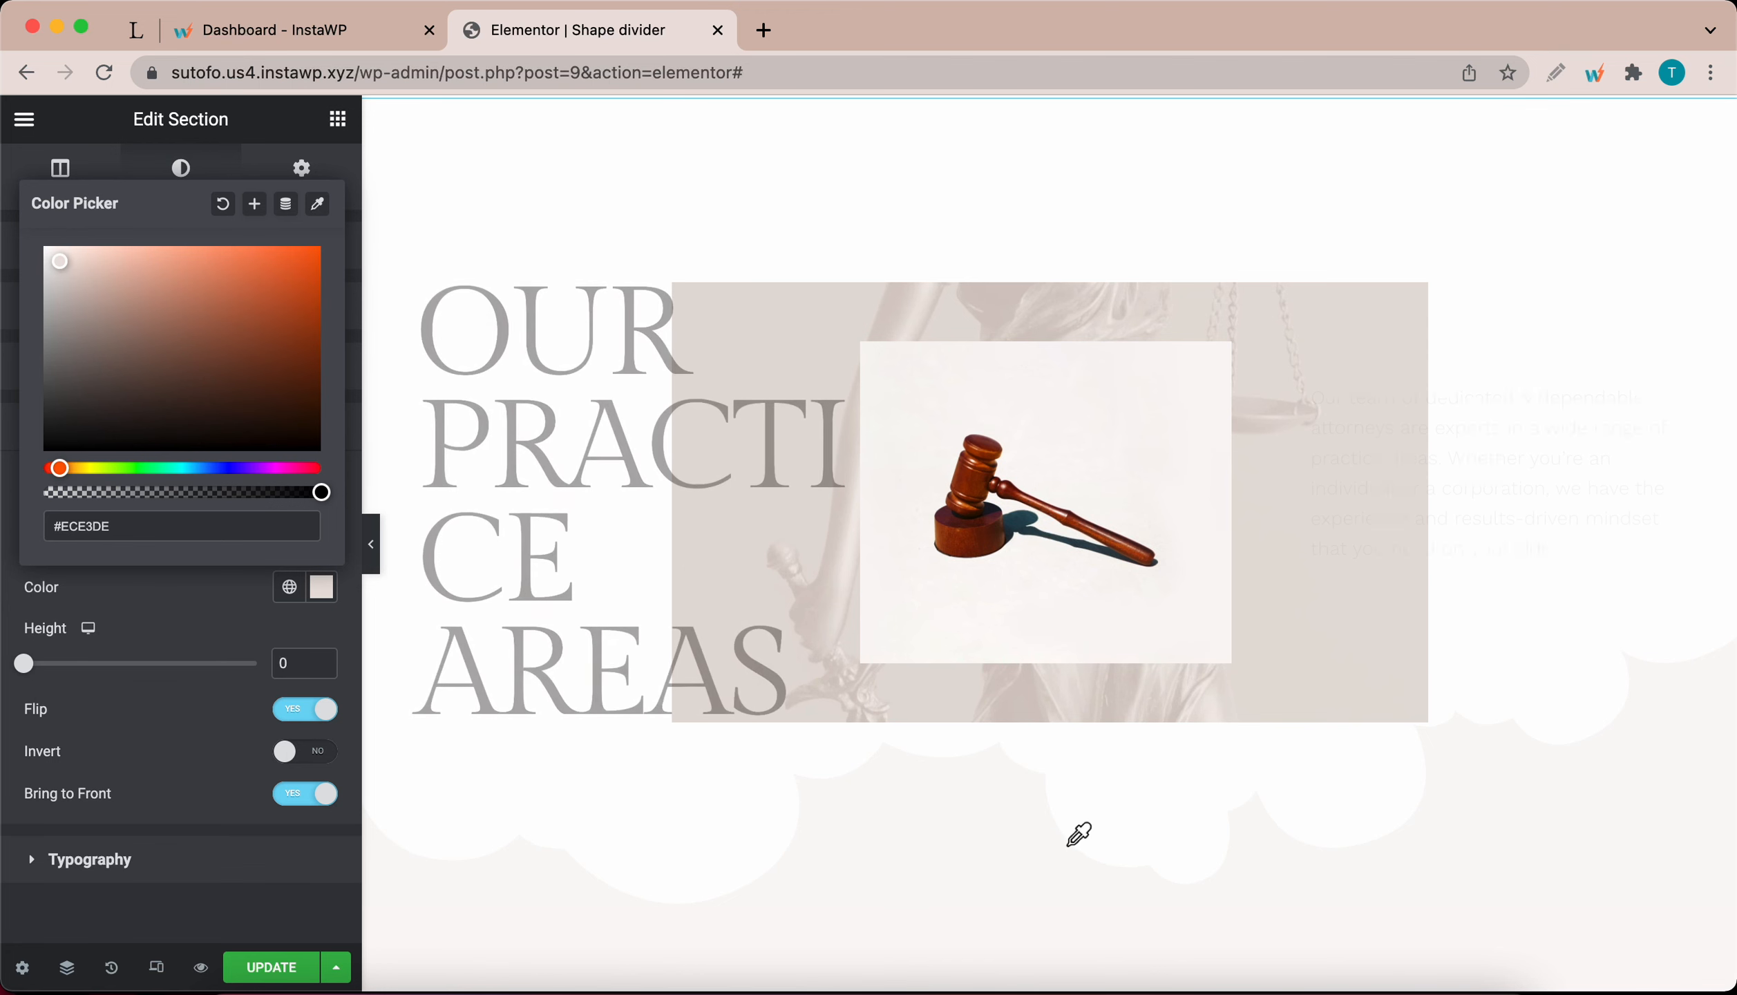
pyautogui.click(173, 601)
pyautogui.moveTo(28, 665); pyautogui.dragTo(159, 678)
# Step: Recolor the top Clouds divider to #FBF8F7 with a color sampled from the page
pyautogui.click(322, 587)
pyautogui.click(318, 205)
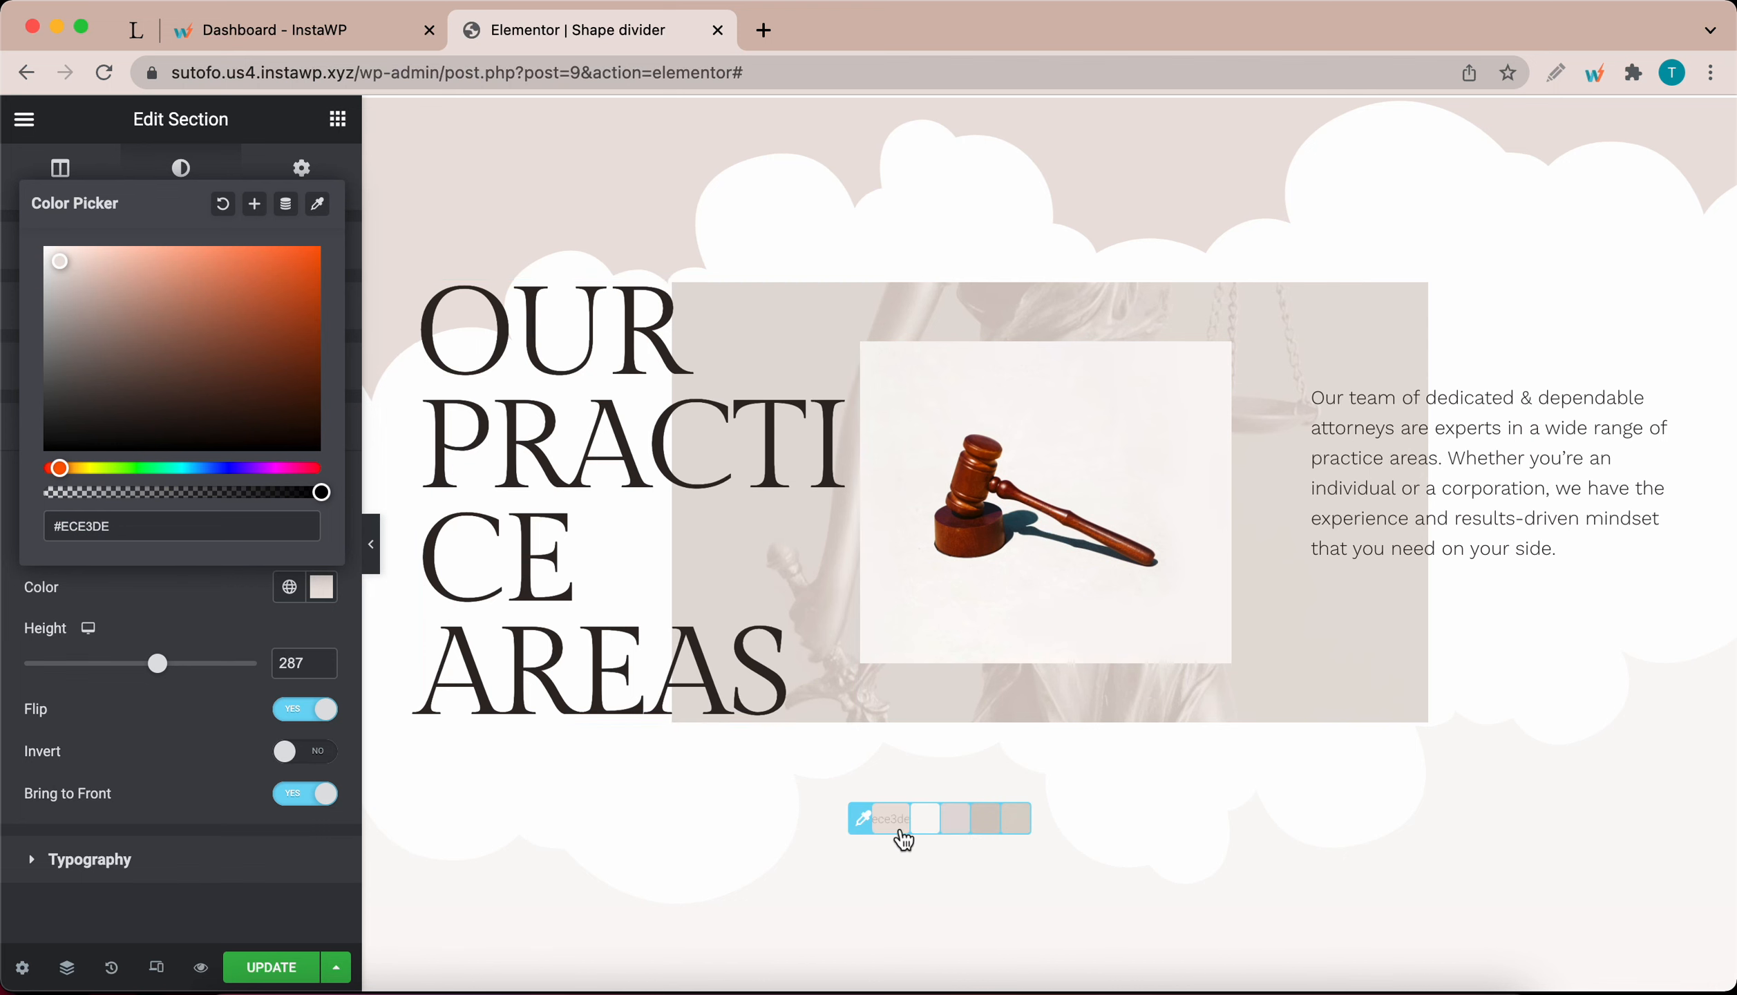
pyautogui.click(884, 818)
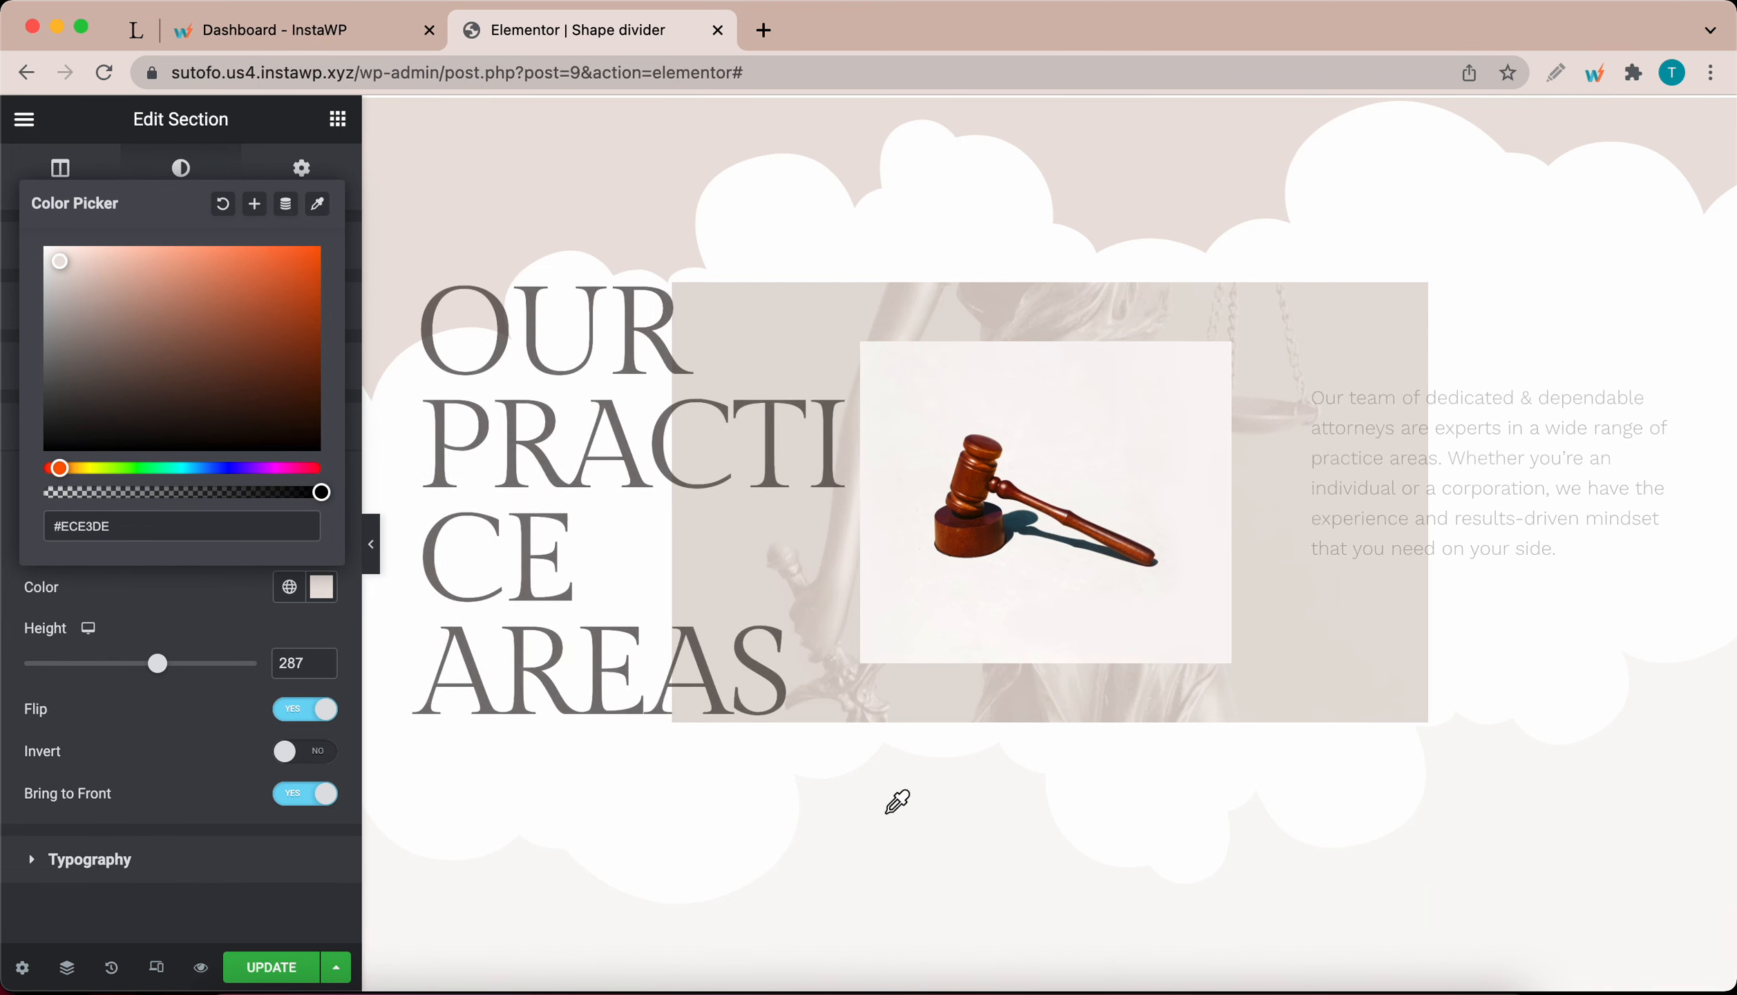
pyautogui.moveTo(933, 821)
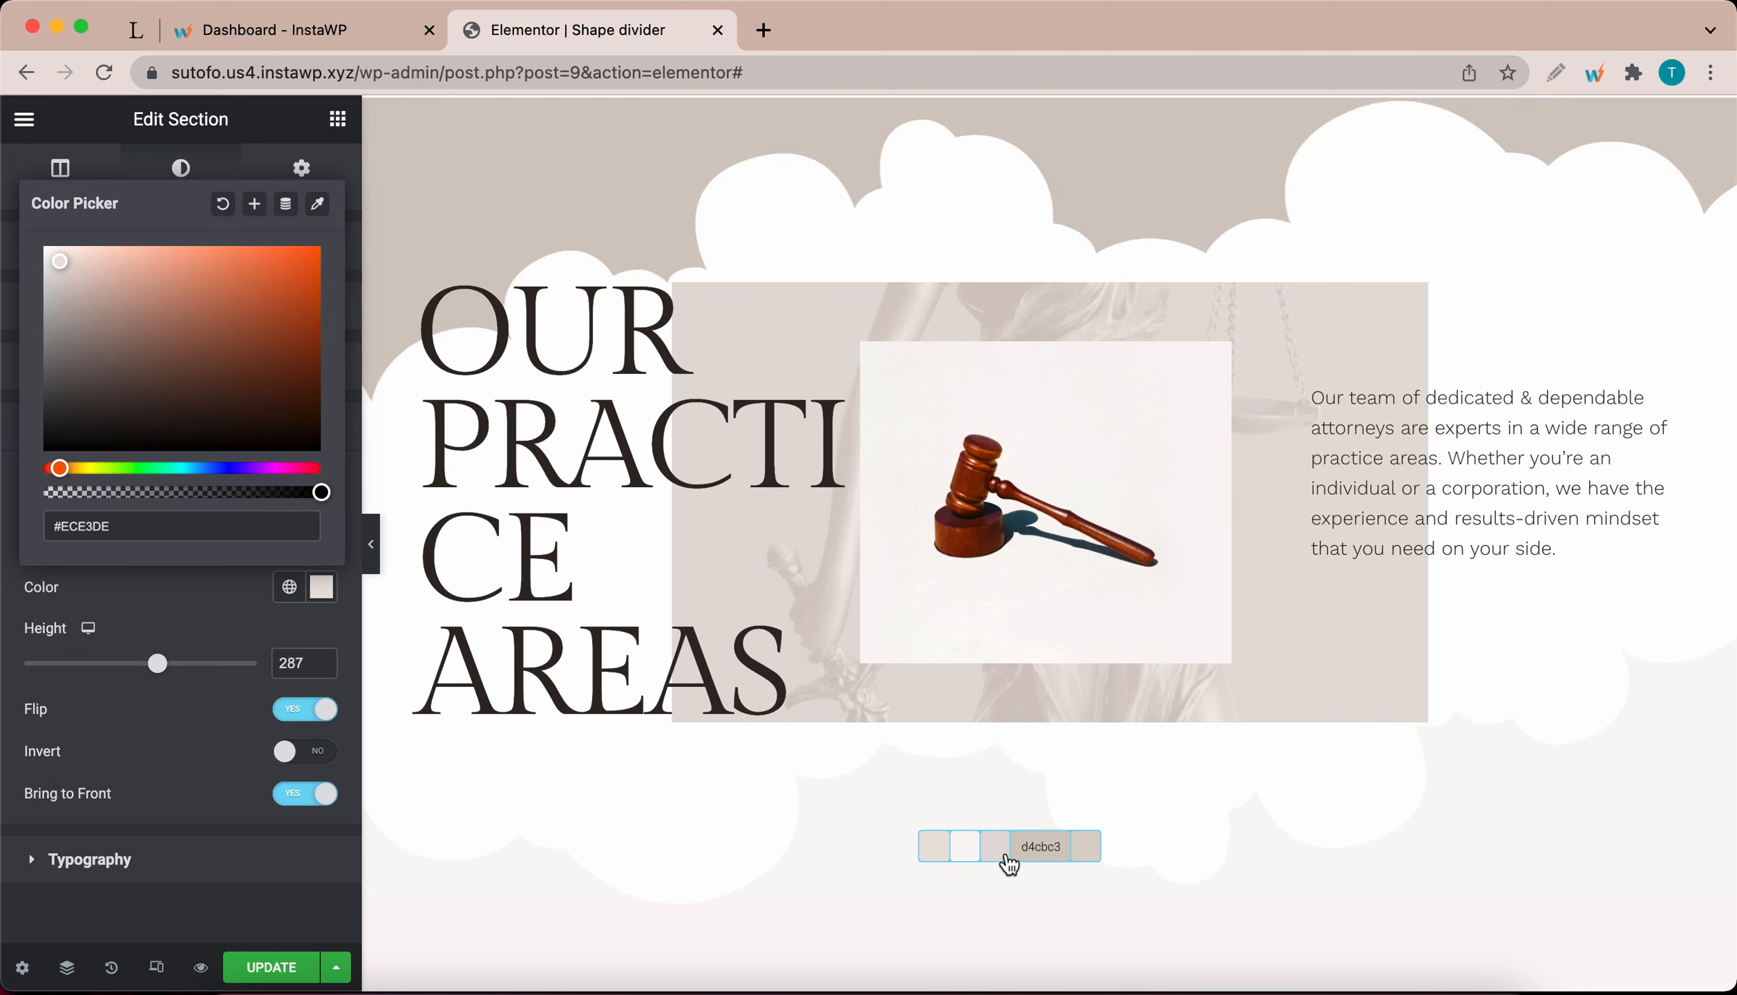
pyautogui.click(979, 848)
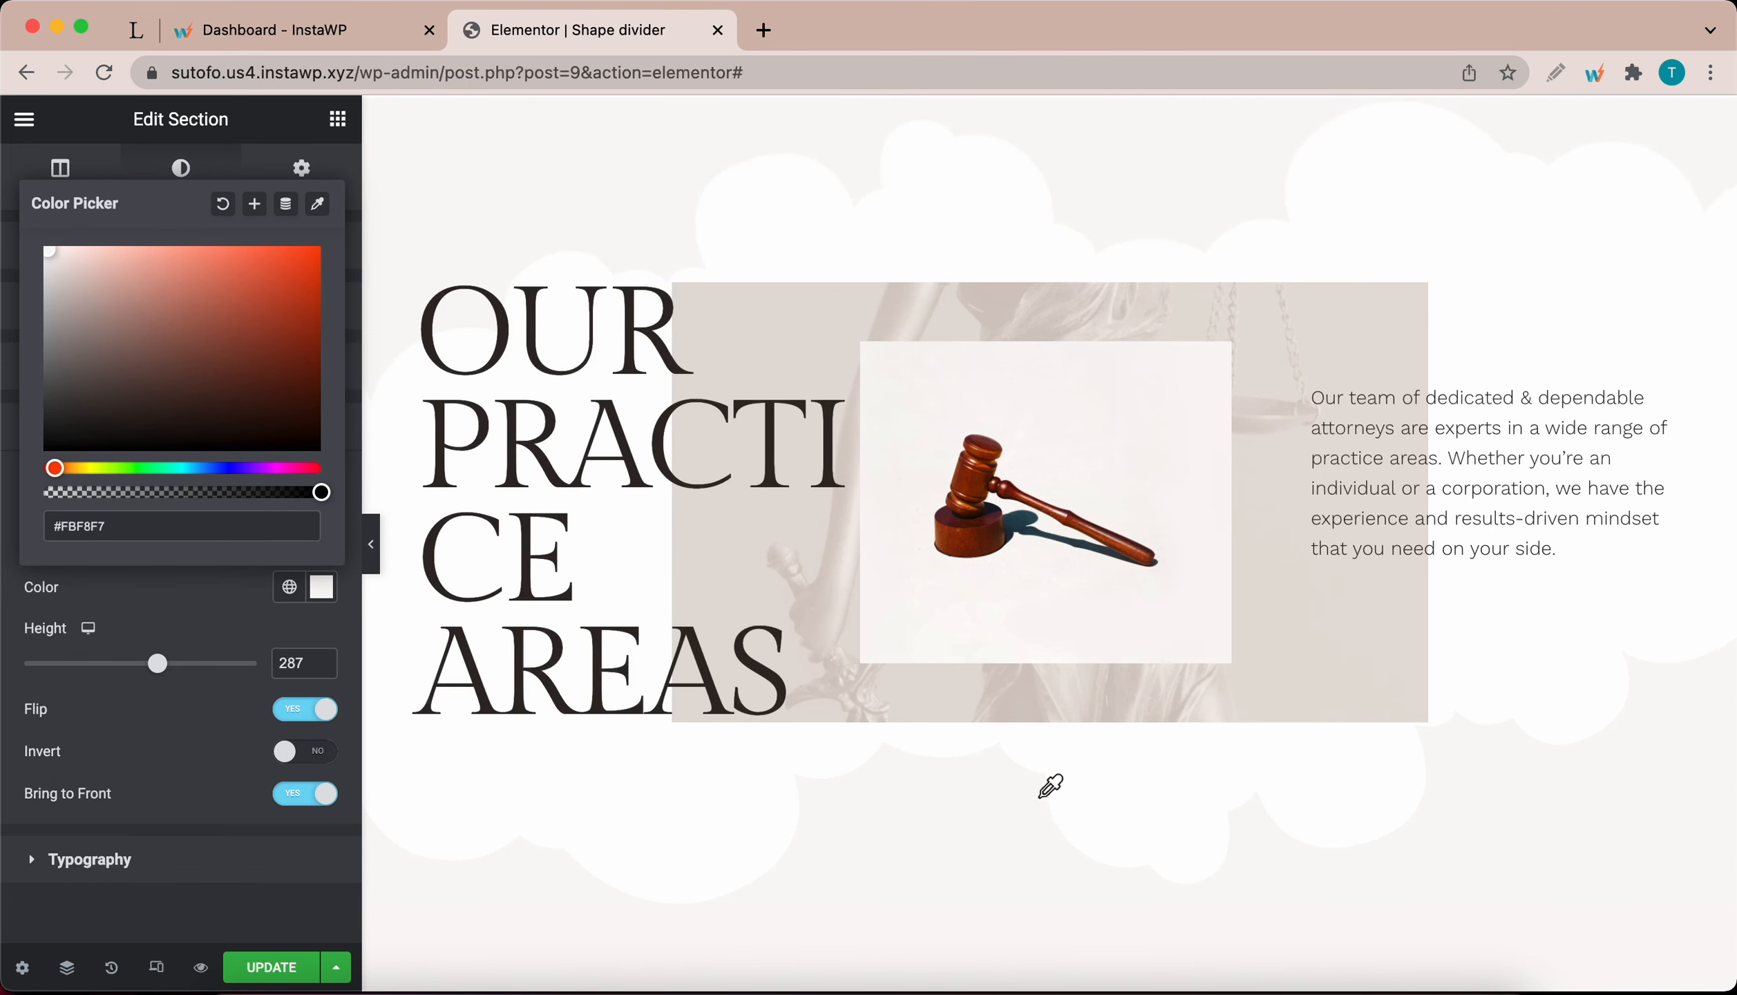
# Step: Hide the editing sidebar to review both Clouds dividers at full page width, and bring the sidebar back
pyautogui.scroll(-3, 1050, 786)
pyautogui.click(377, 560)
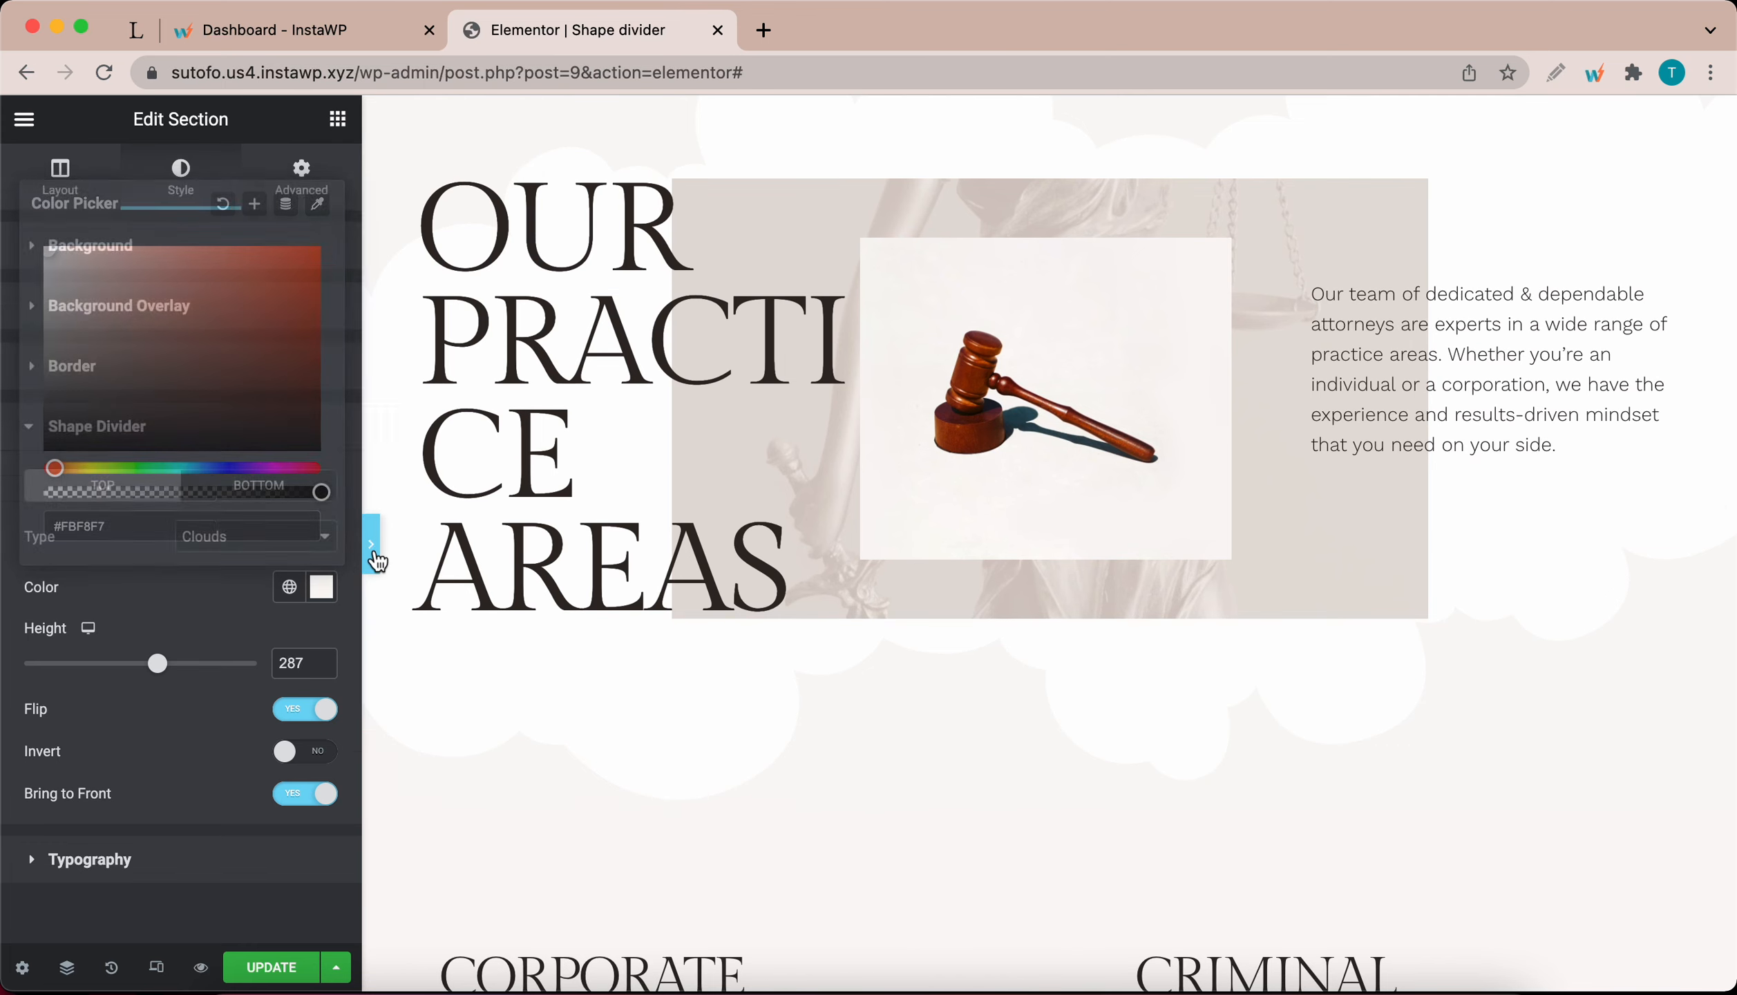
pyautogui.scroll(-4, 725, 640)
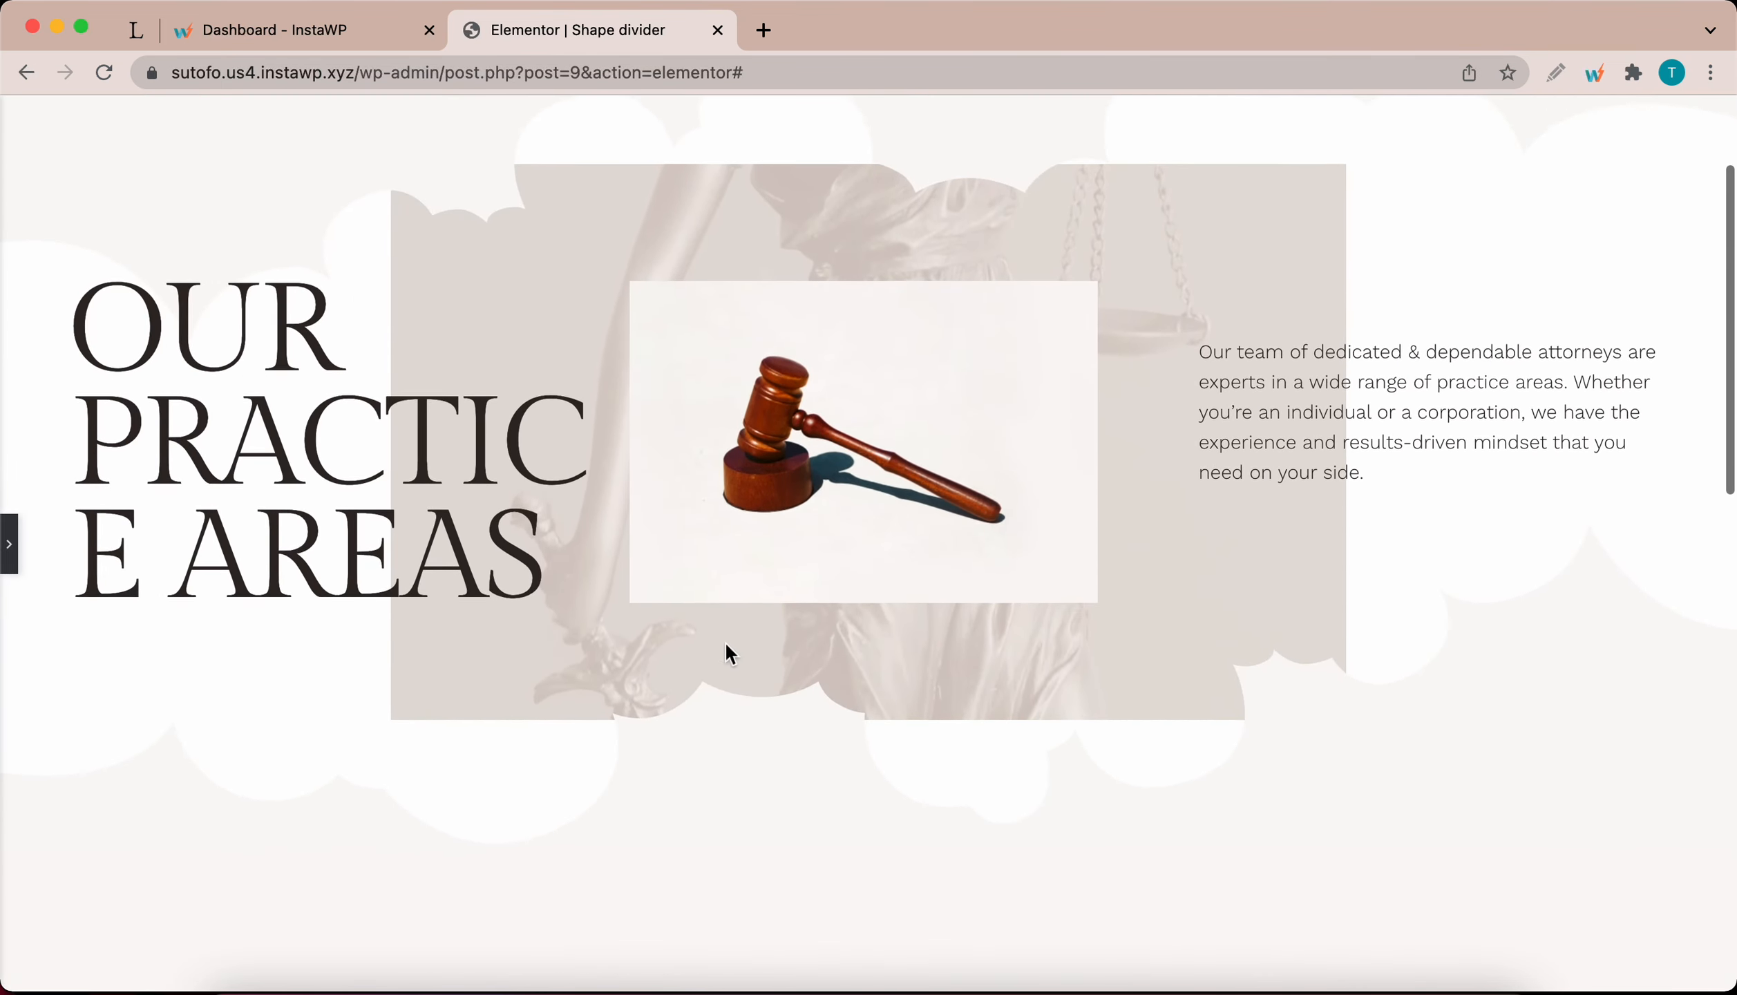
pyautogui.scroll(3, 725, 640)
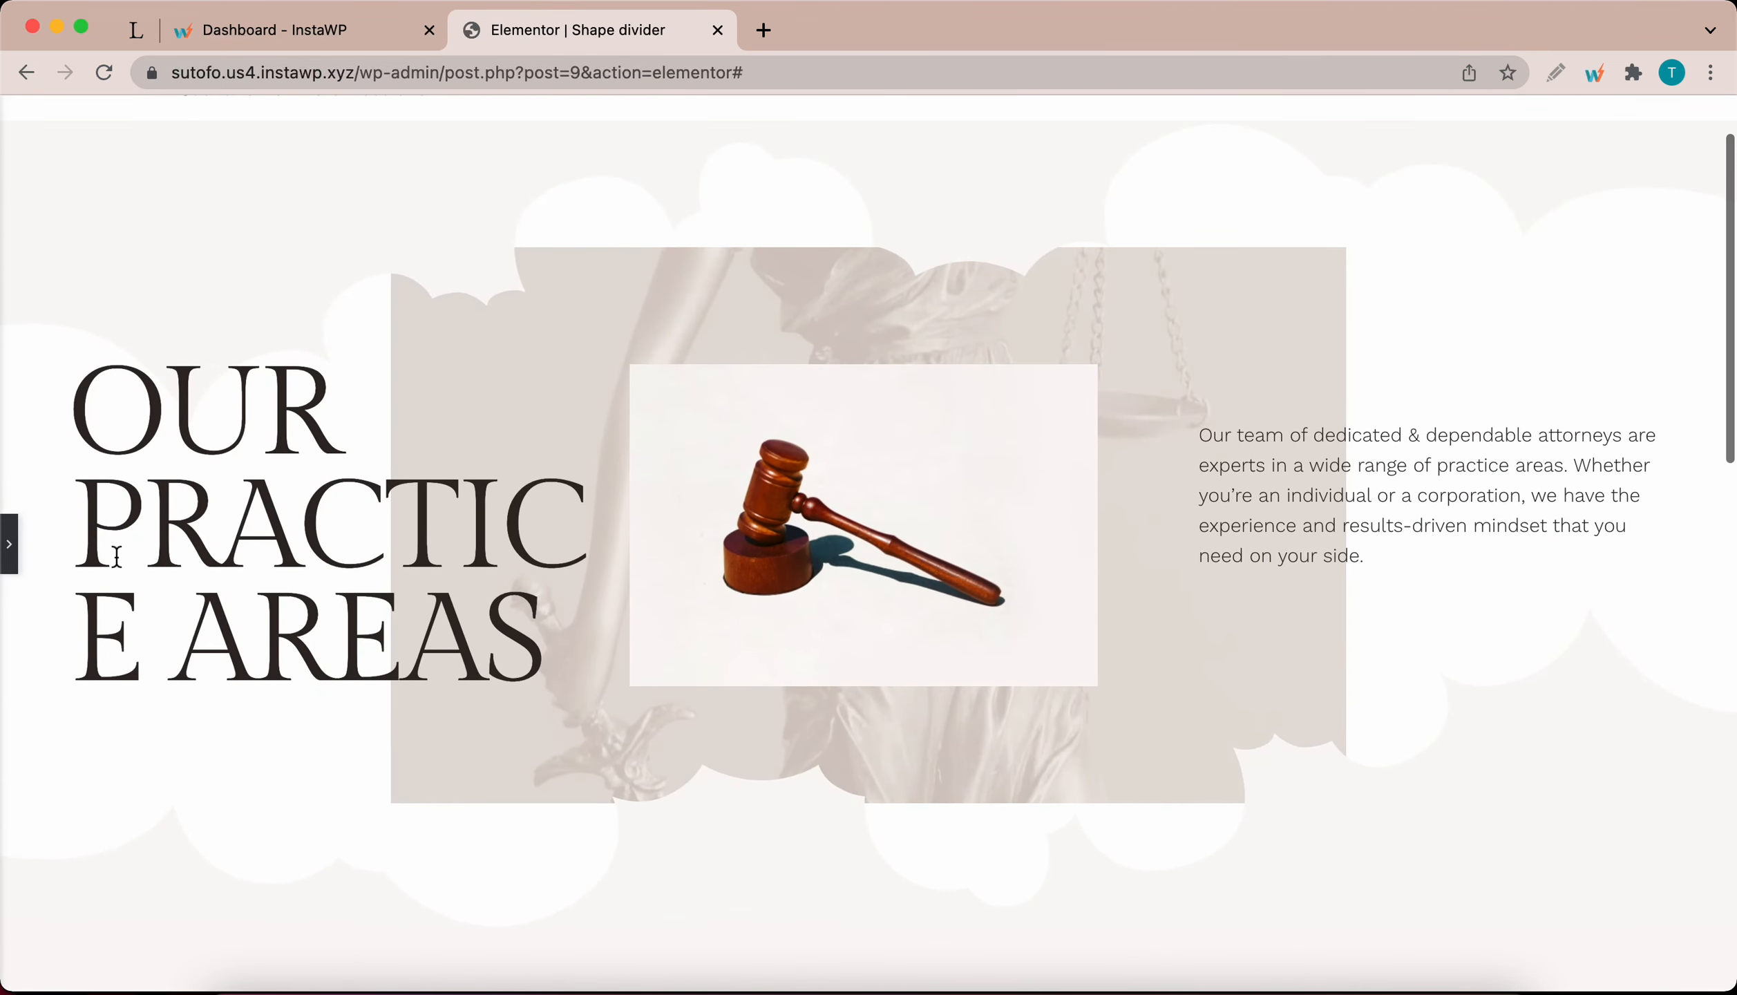
pyautogui.click(11, 544)
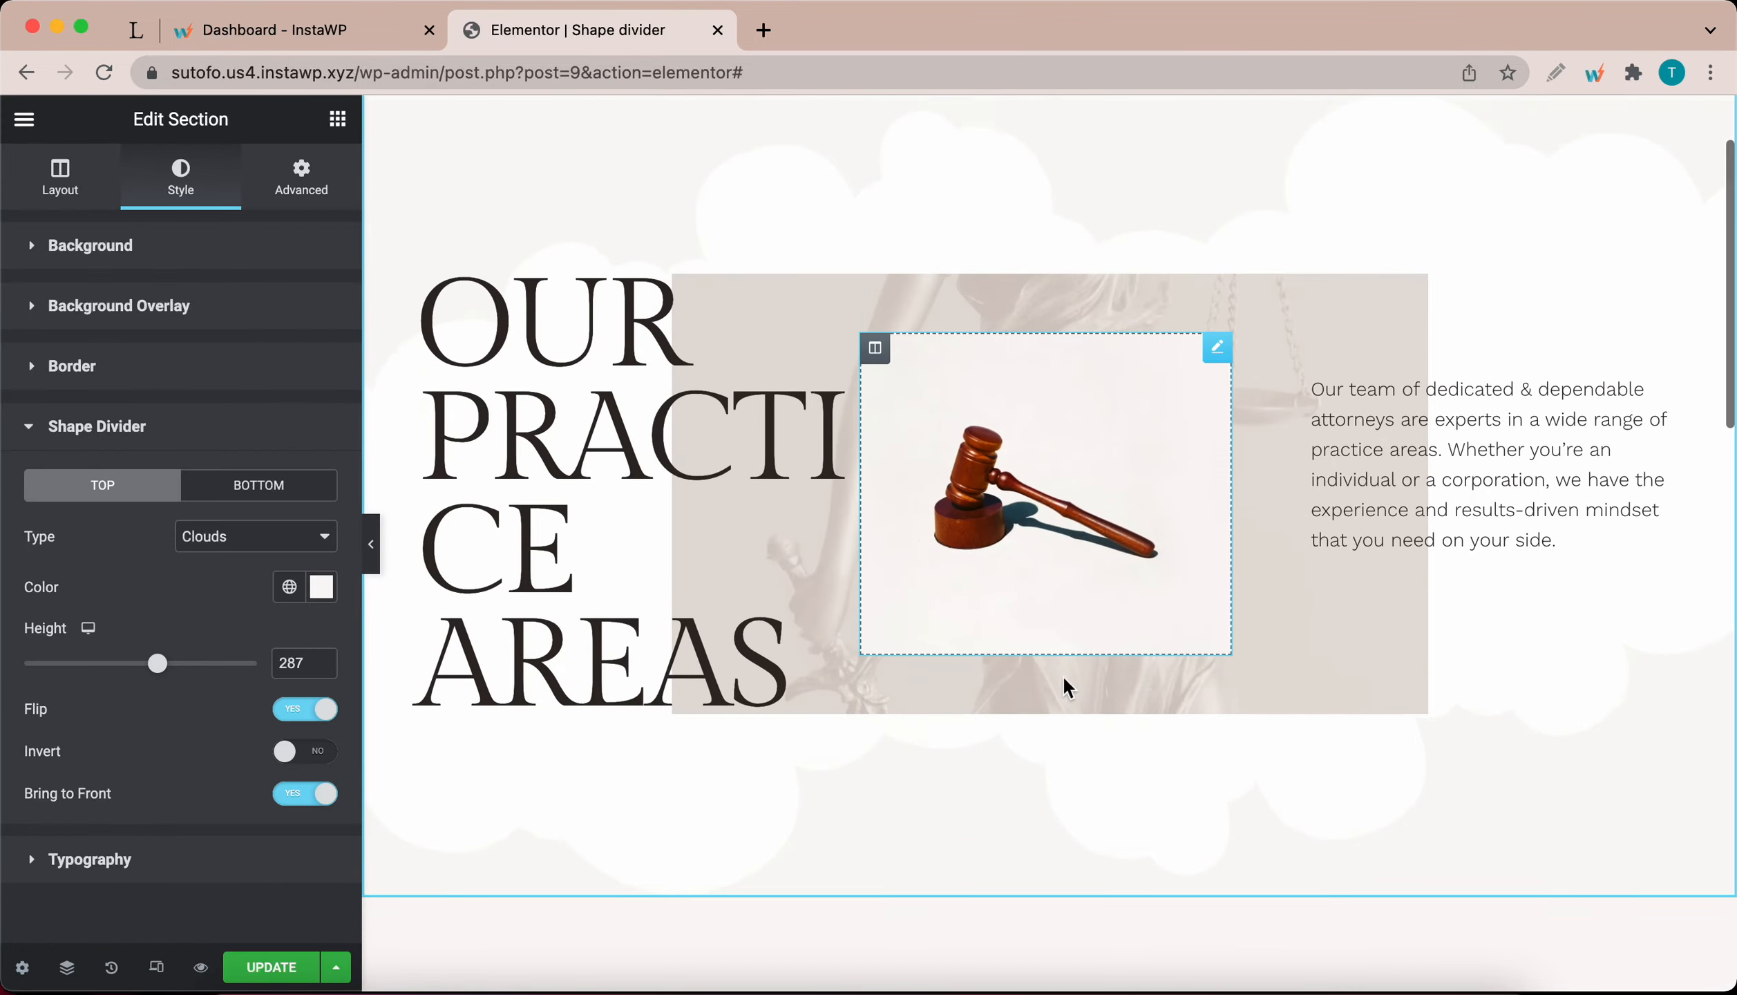
# Step: Examine how the Clouds dividers fit with the header and the practice area sections across the whole page
pyautogui.scroll(-10, 1064, 677)
pyautogui.scroll(-5, 1063, 675)
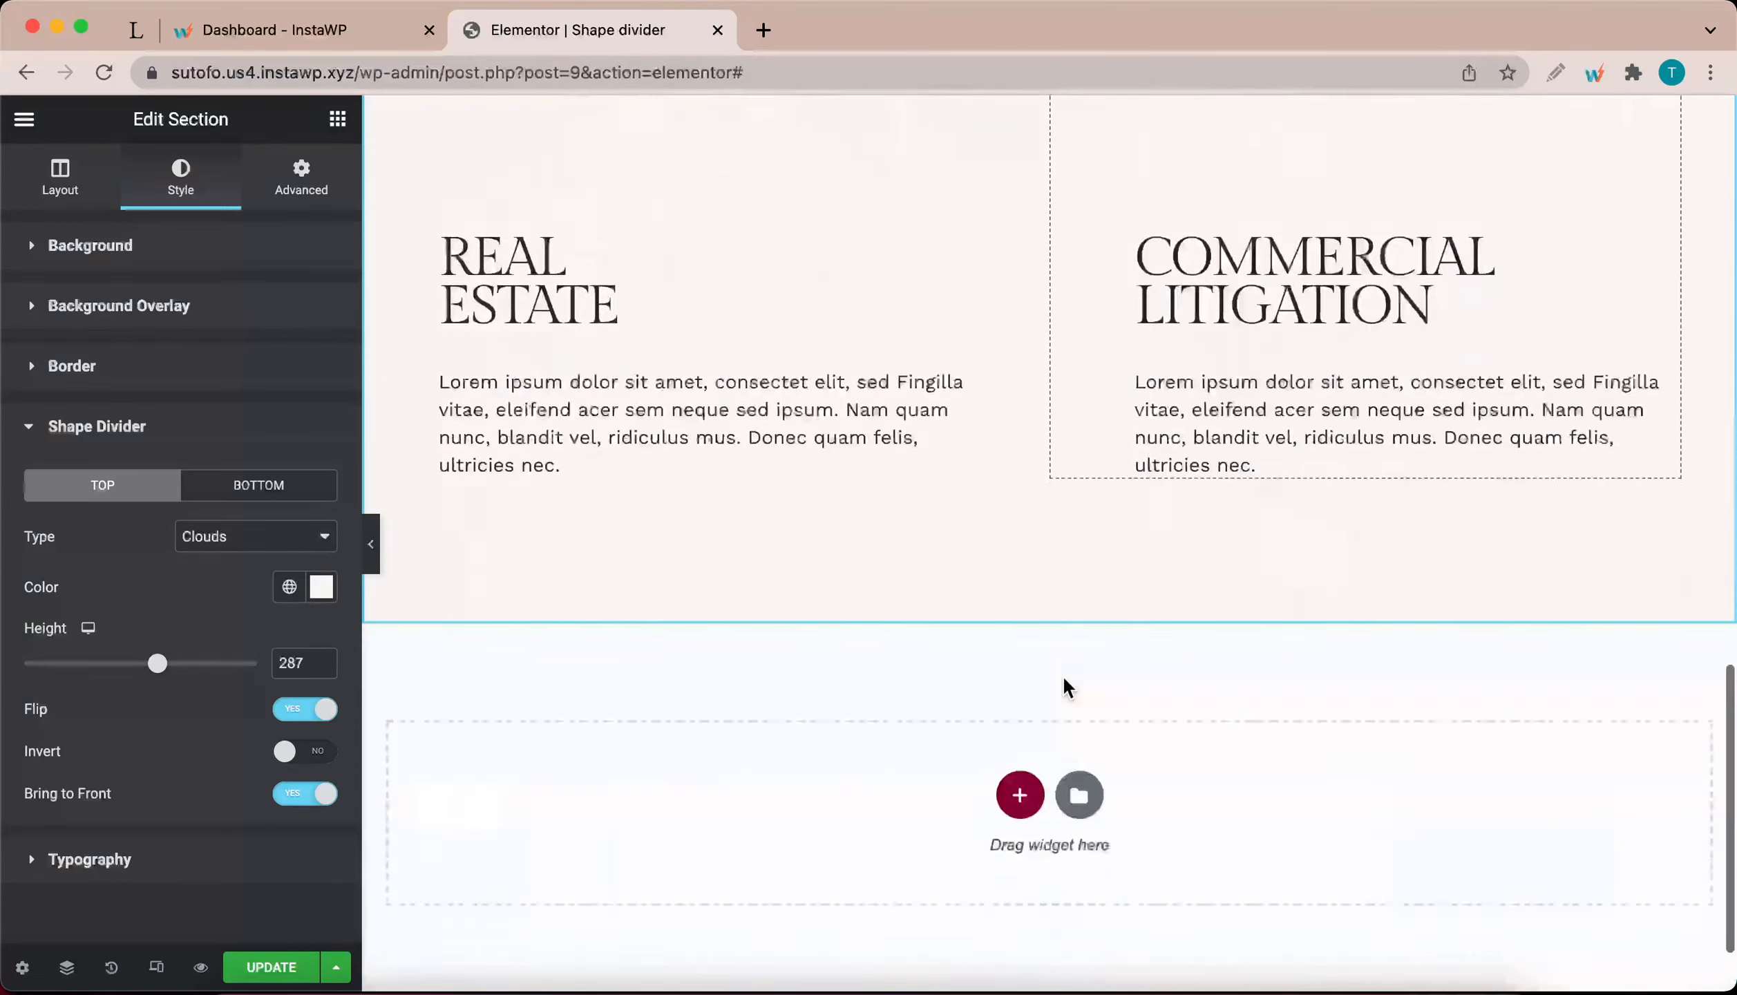
pyautogui.scroll(15, 1063, 674)
pyautogui.scroll(2, 1061, 674)
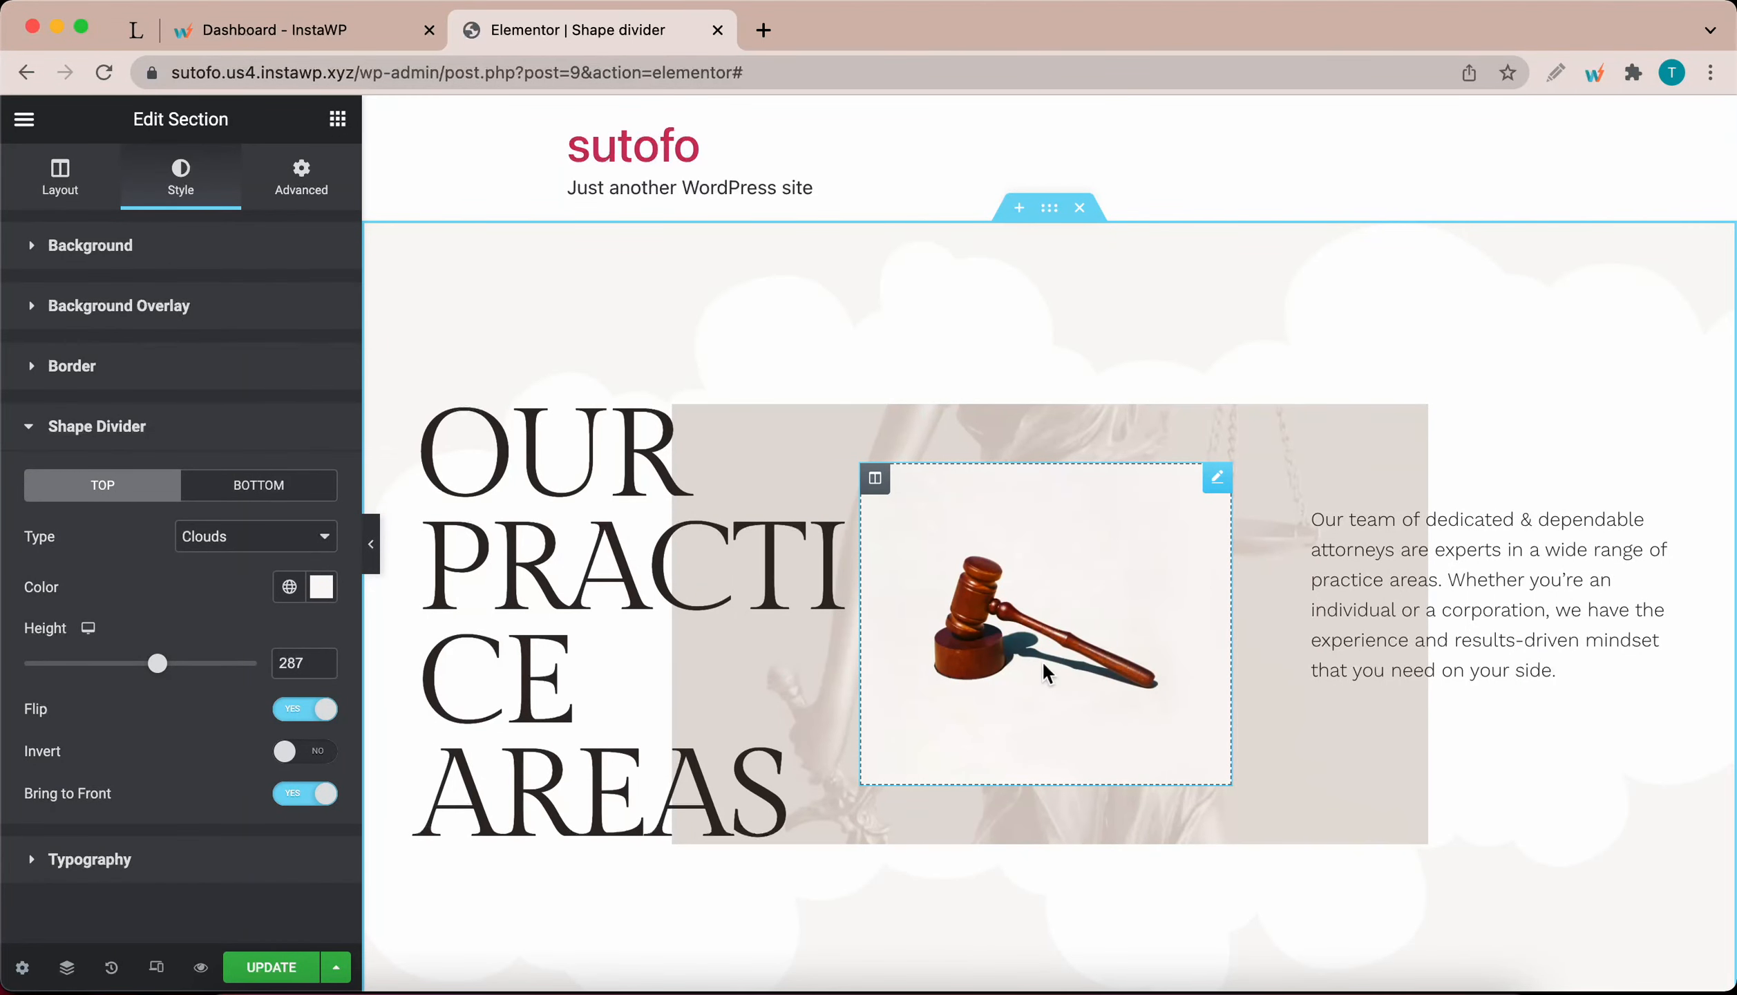
pyautogui.scroll(-3, 1043, 664)
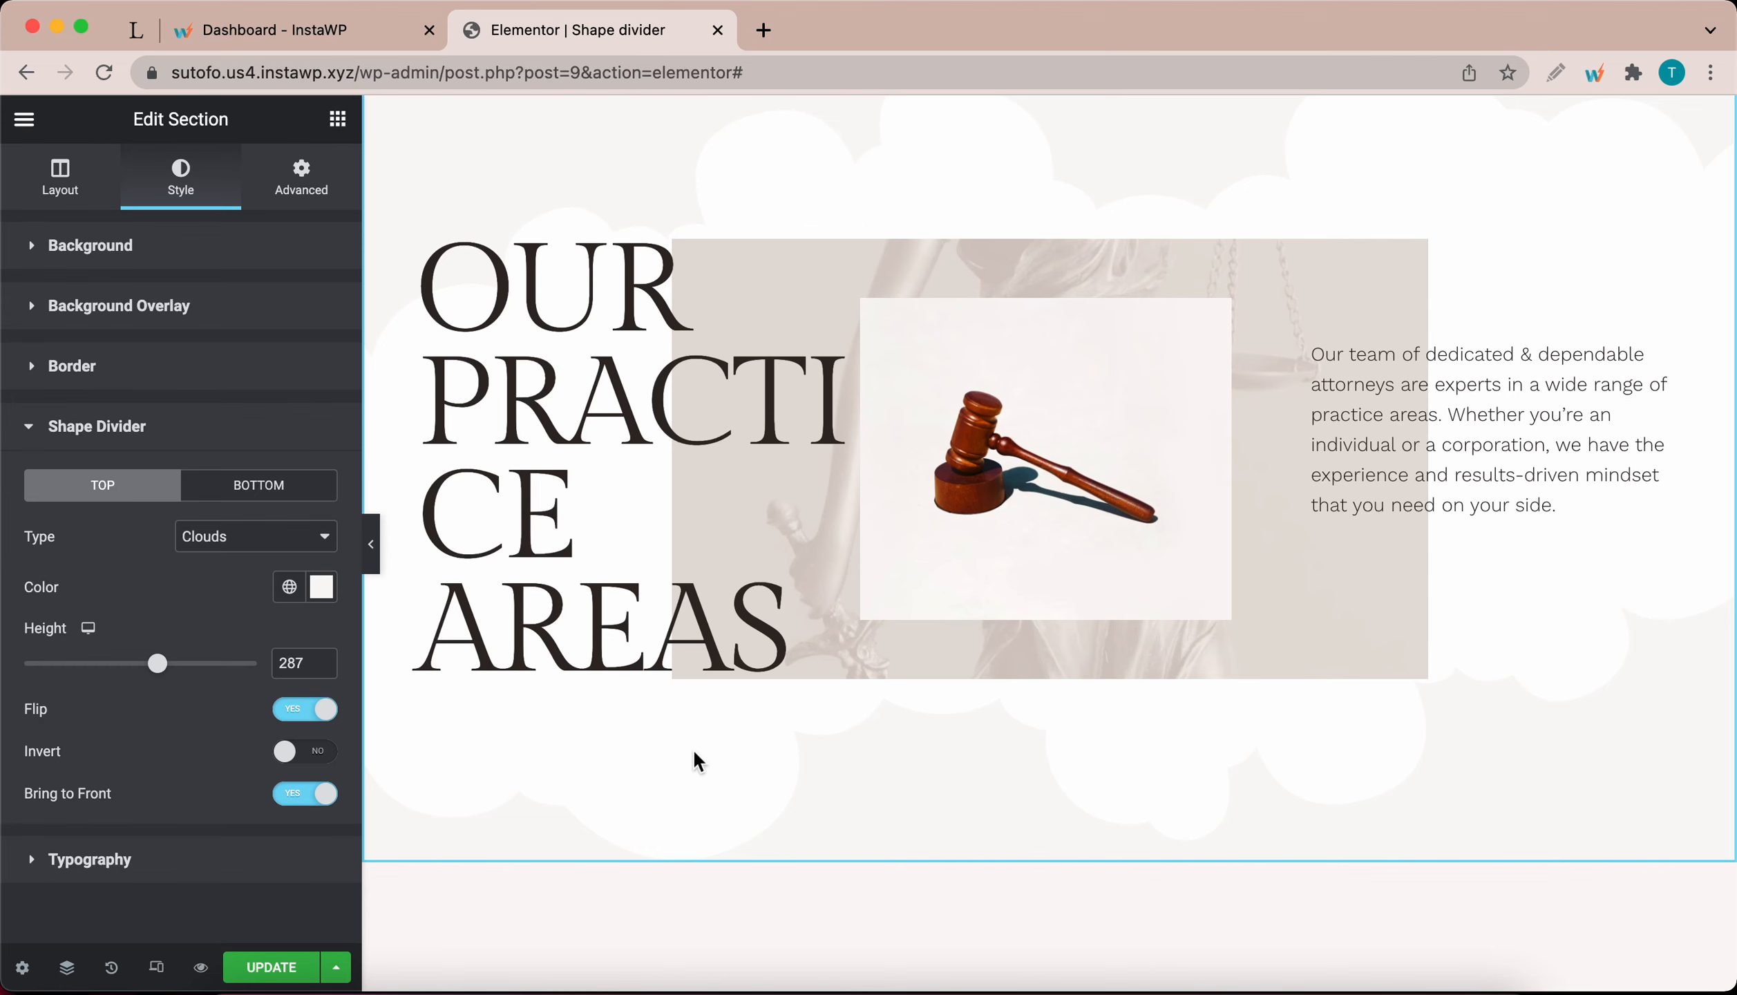
pyautogui.scroll(-4, 694, 752)
pyautogui.scroll(2, 697, 760)
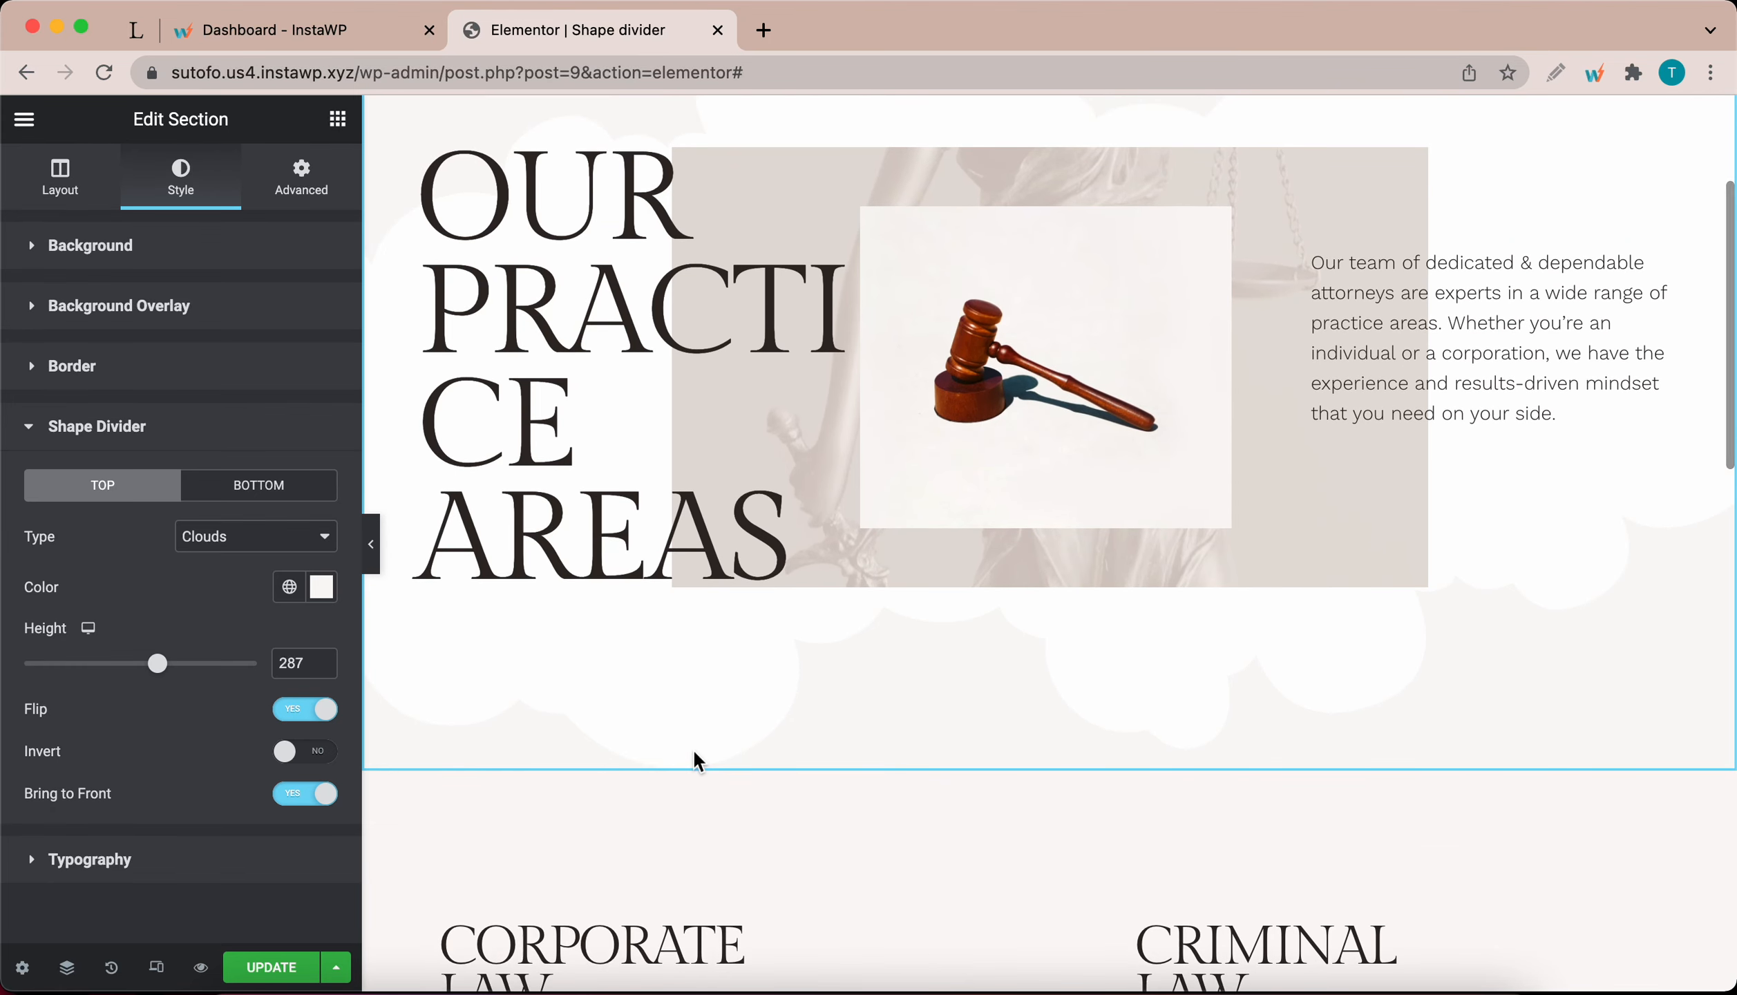
# Step: Try a Triangle divider on the upper edge of the Corporate Law and Criminal Law section, with width 144 and height 243
pyautogui.scroll(-1, 693, 758)
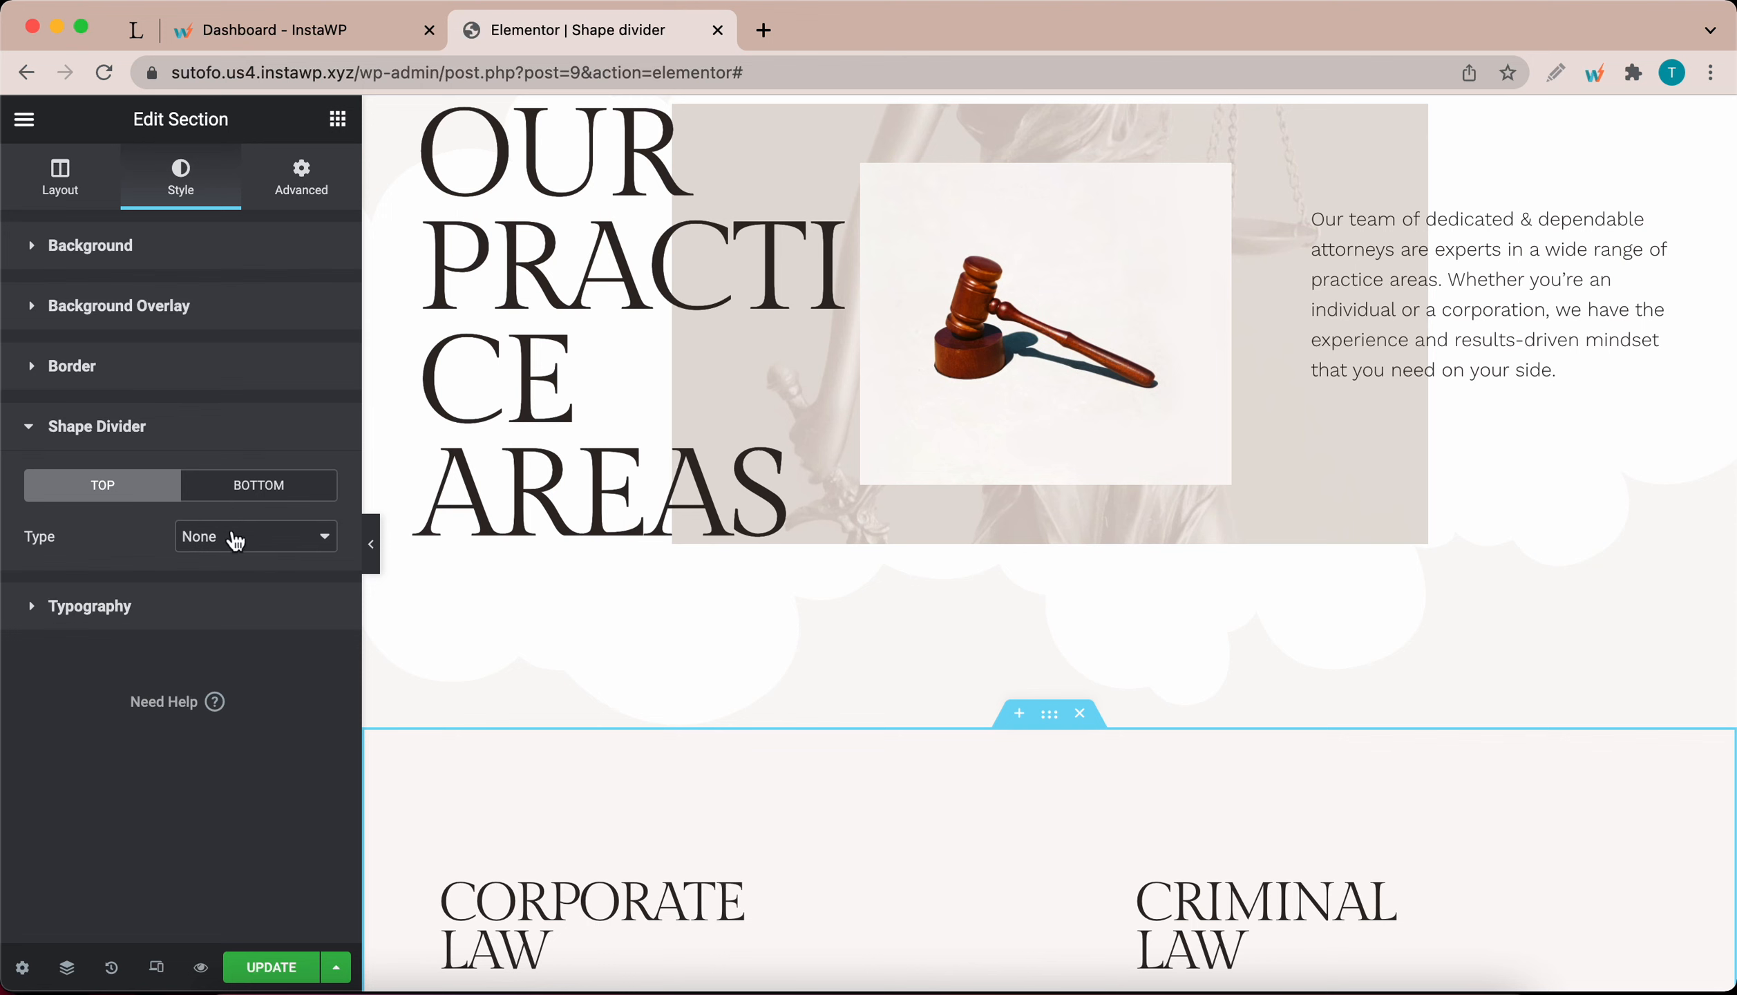
pyautogui.click(235, 540)
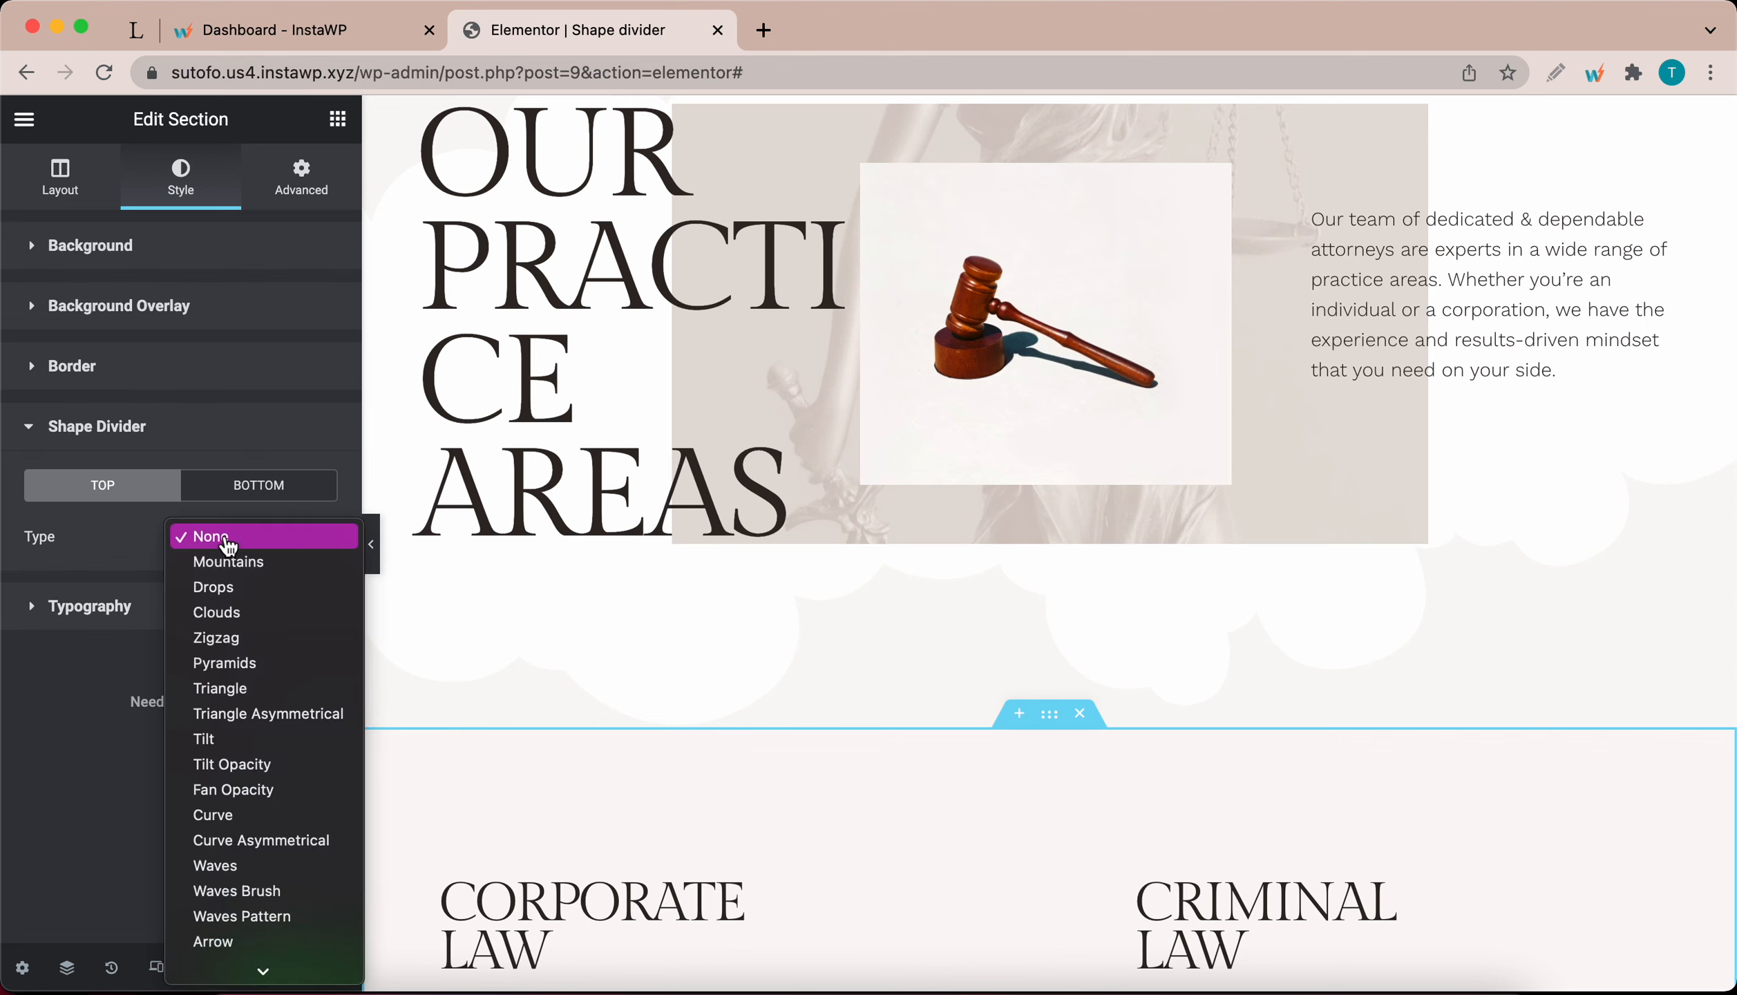
pyautogui.click(237, 688)
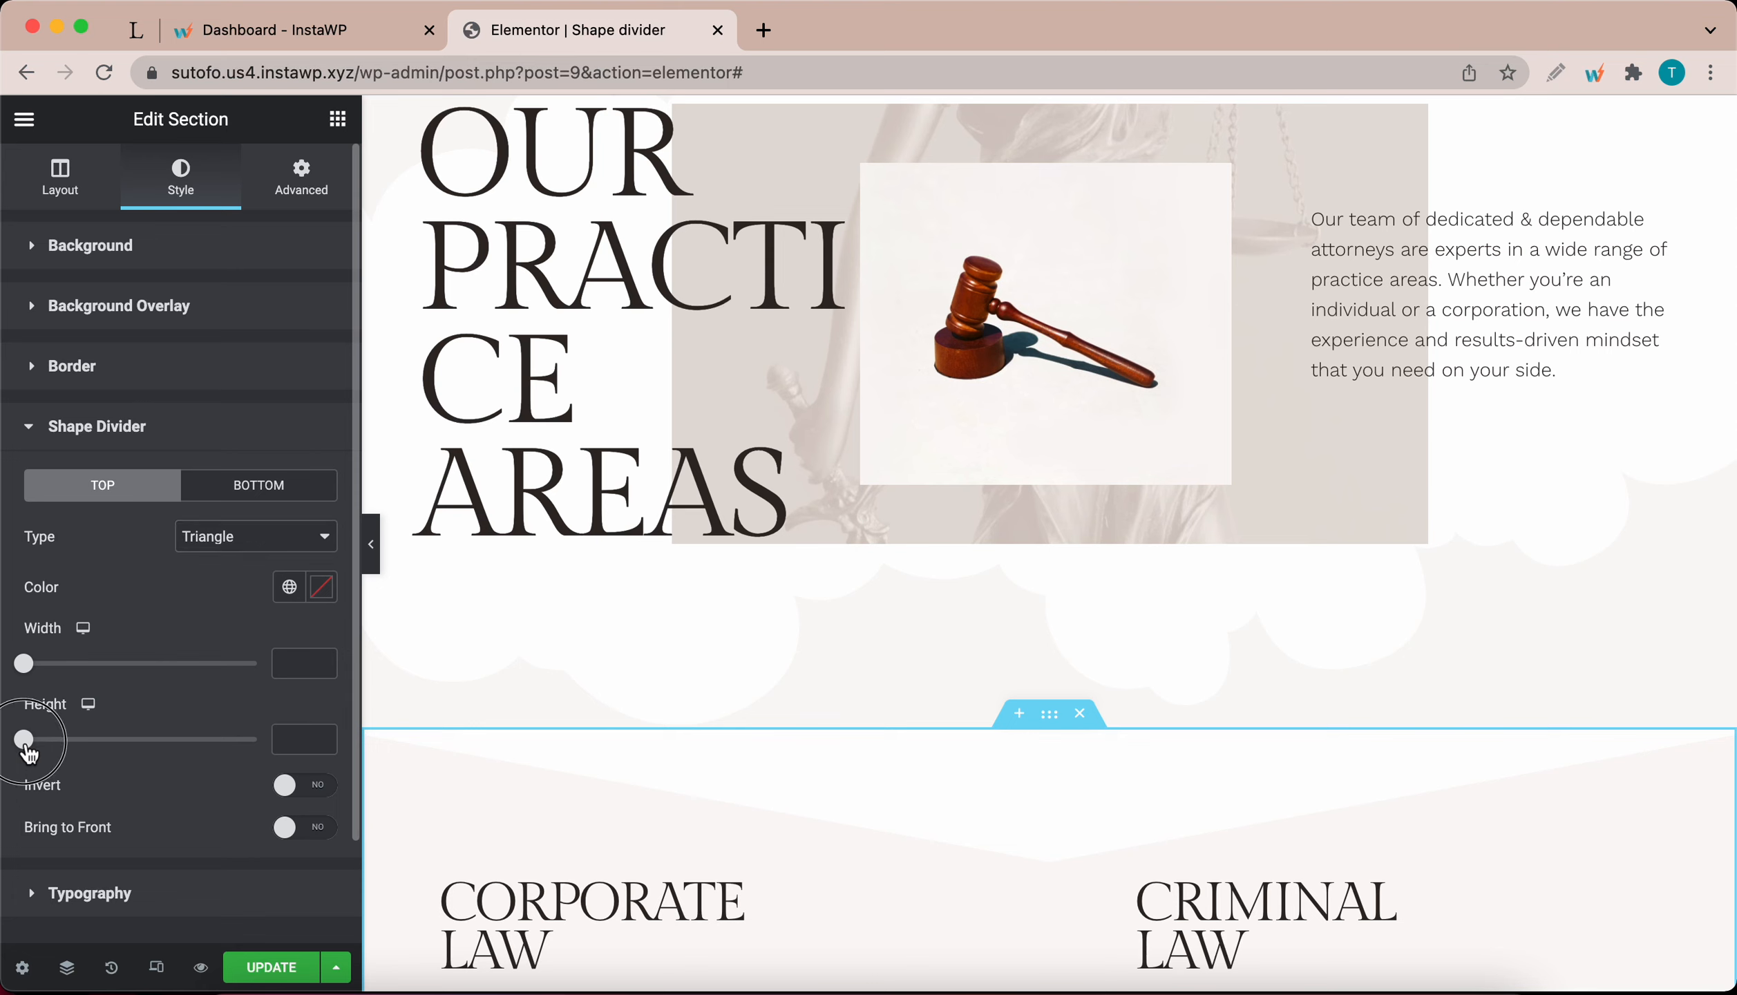
pyautogui.moveTo(32, 674); pyautogui.dragTo(85, 679)
pyautogui.moveTo(27, 739); pyautogui.dragTo(137, 739)
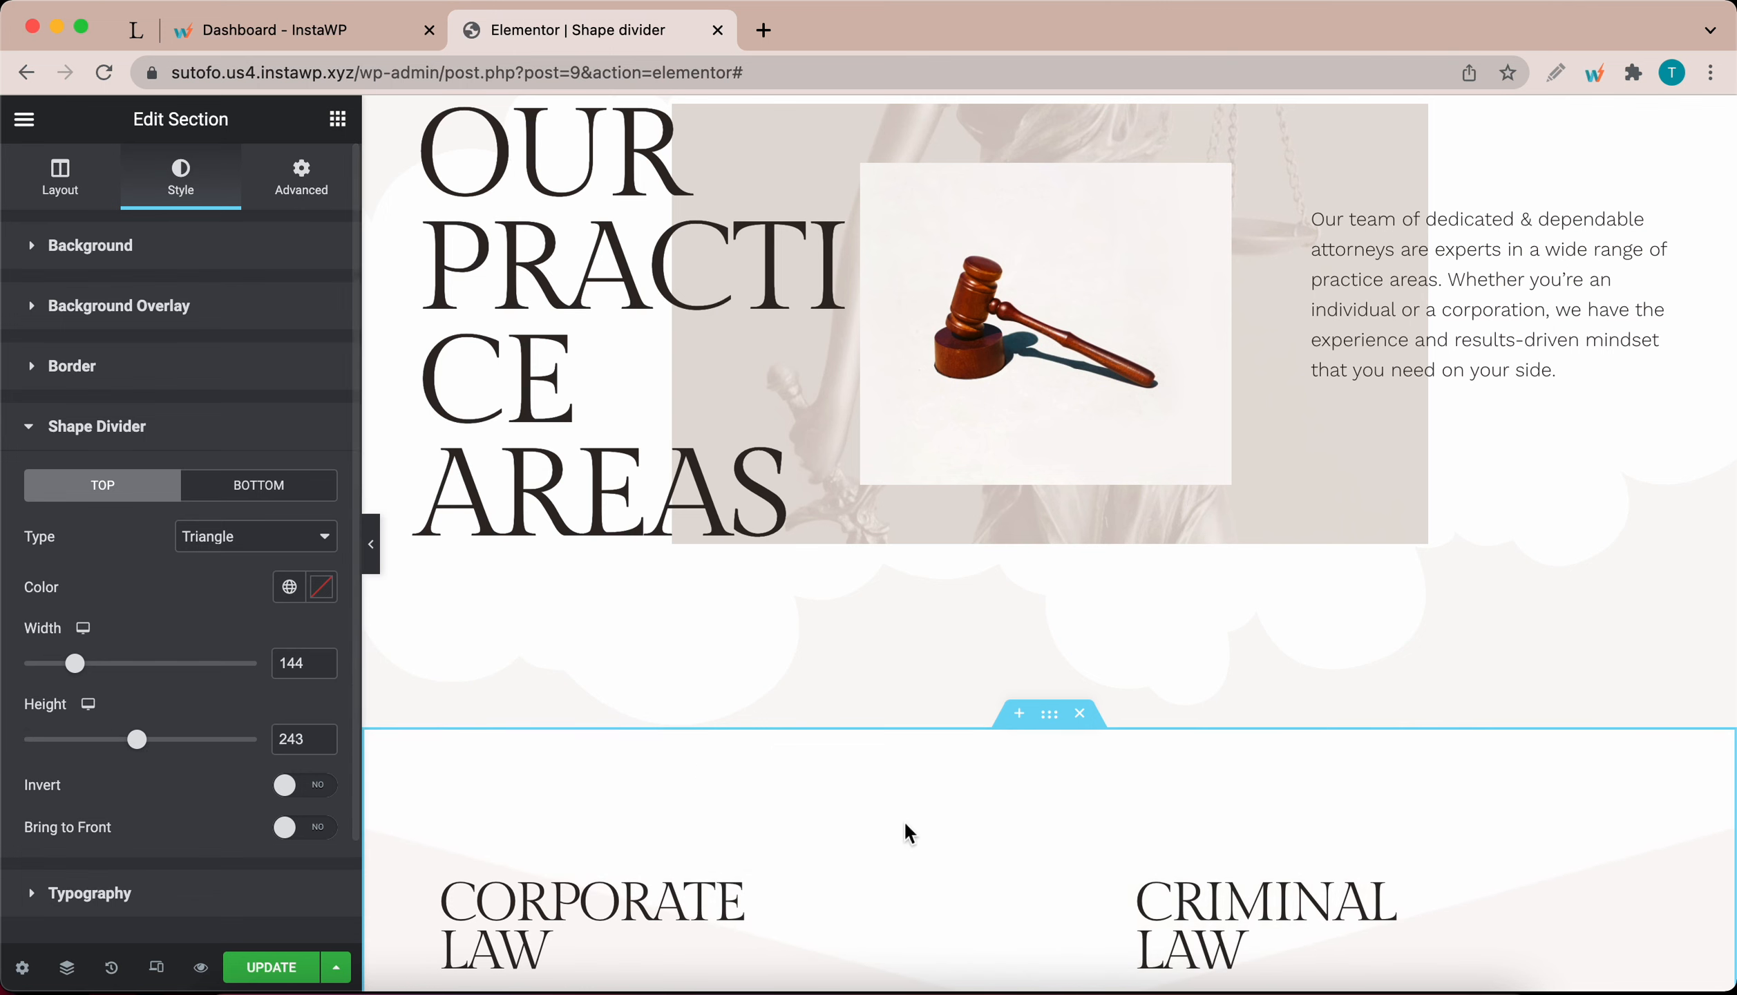
# Step: Check the Triangle divider against the practice area texts and remove it by setting its type to None
pyautogui.scroll(-8, 905, 829)
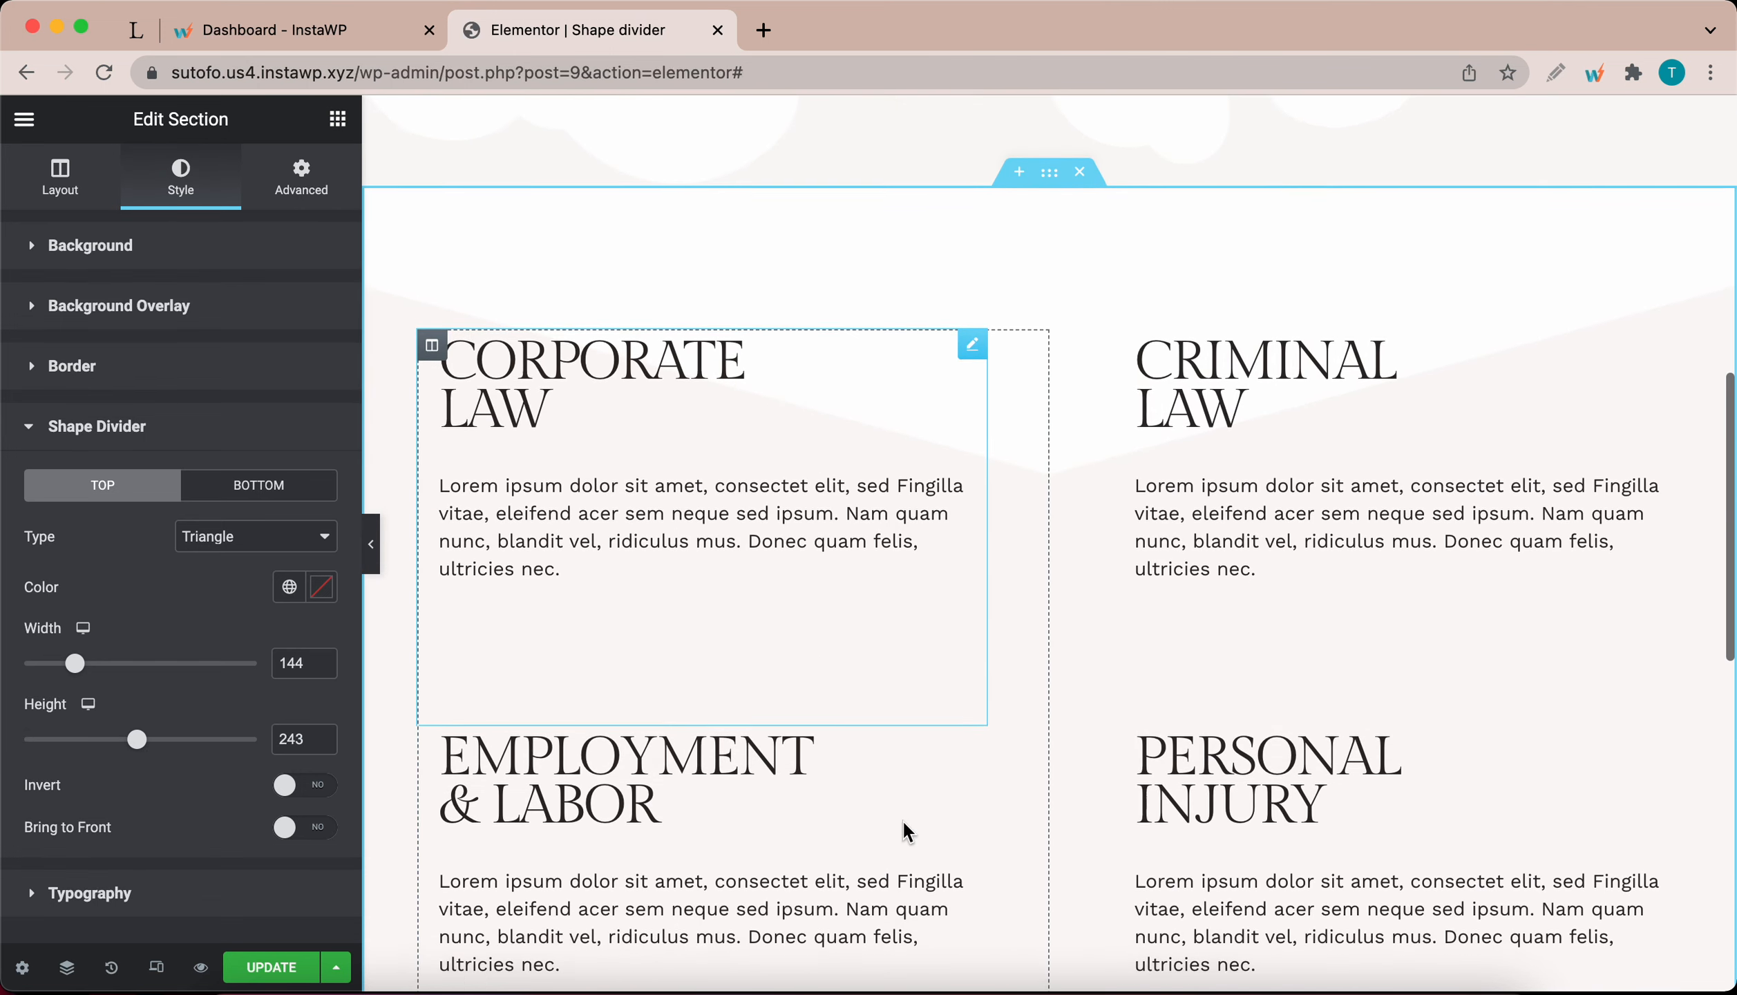
pyautogui.scroll(3, 906, 829)
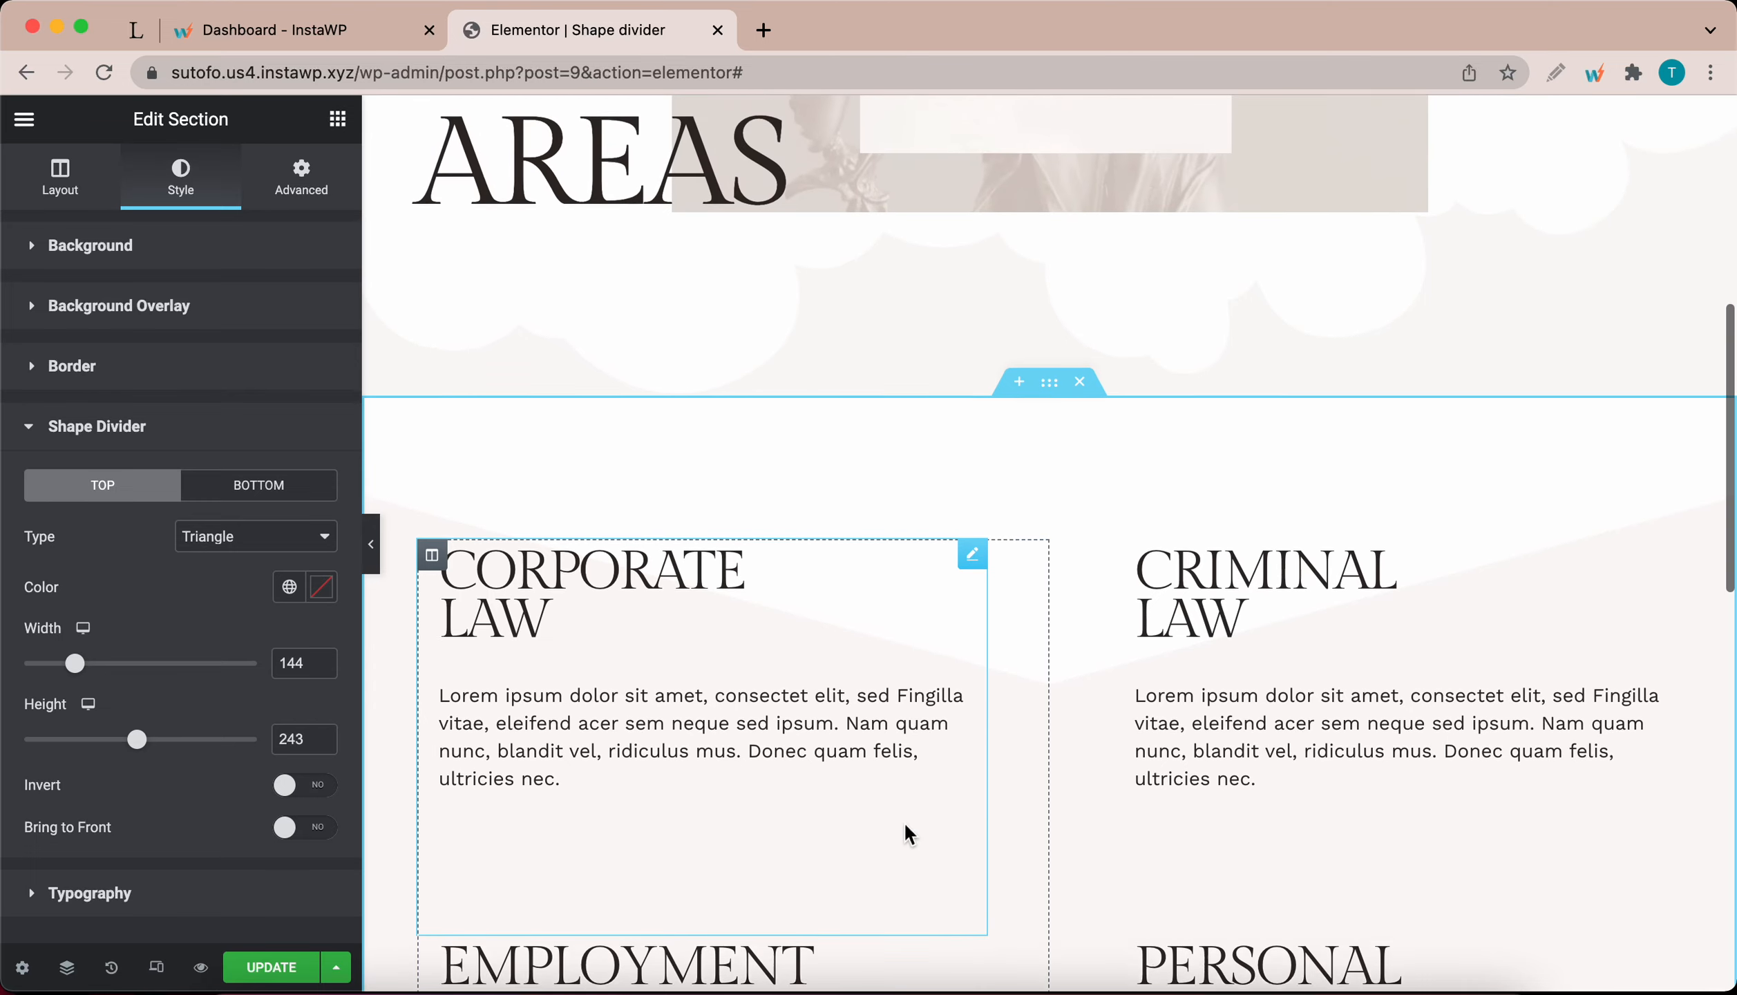
pyautogui.scroll(3, 905, 833)
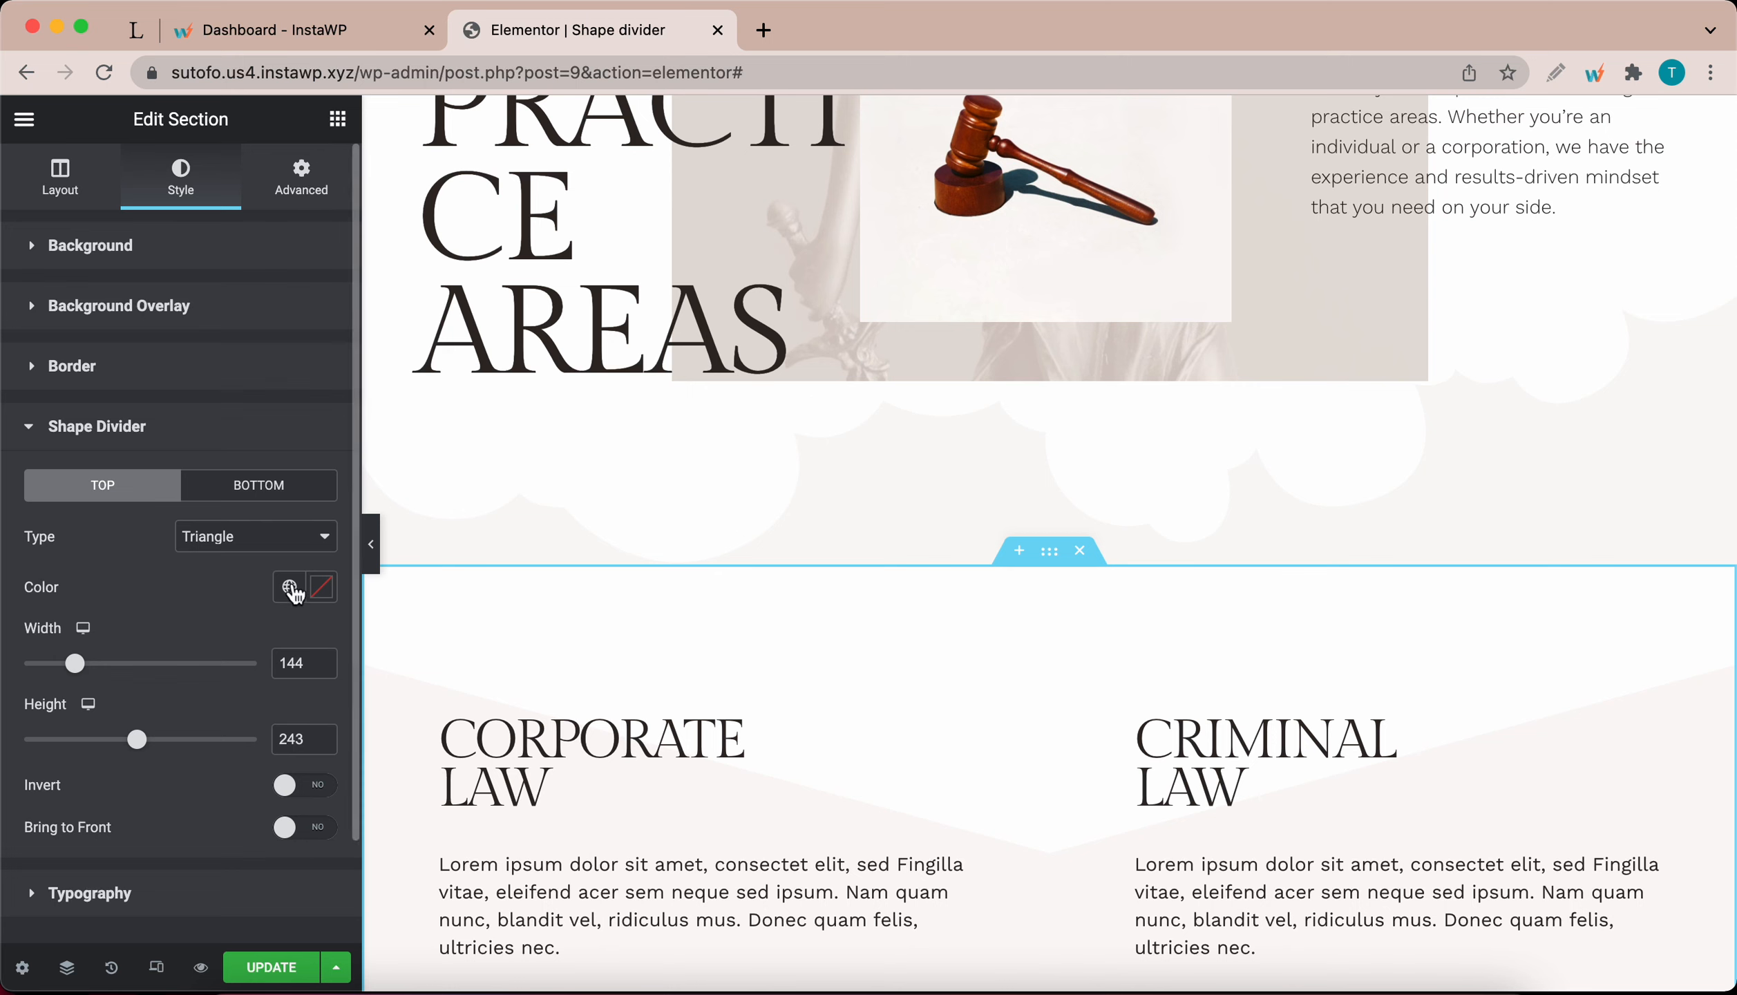
pyautogui.click(304, 536)
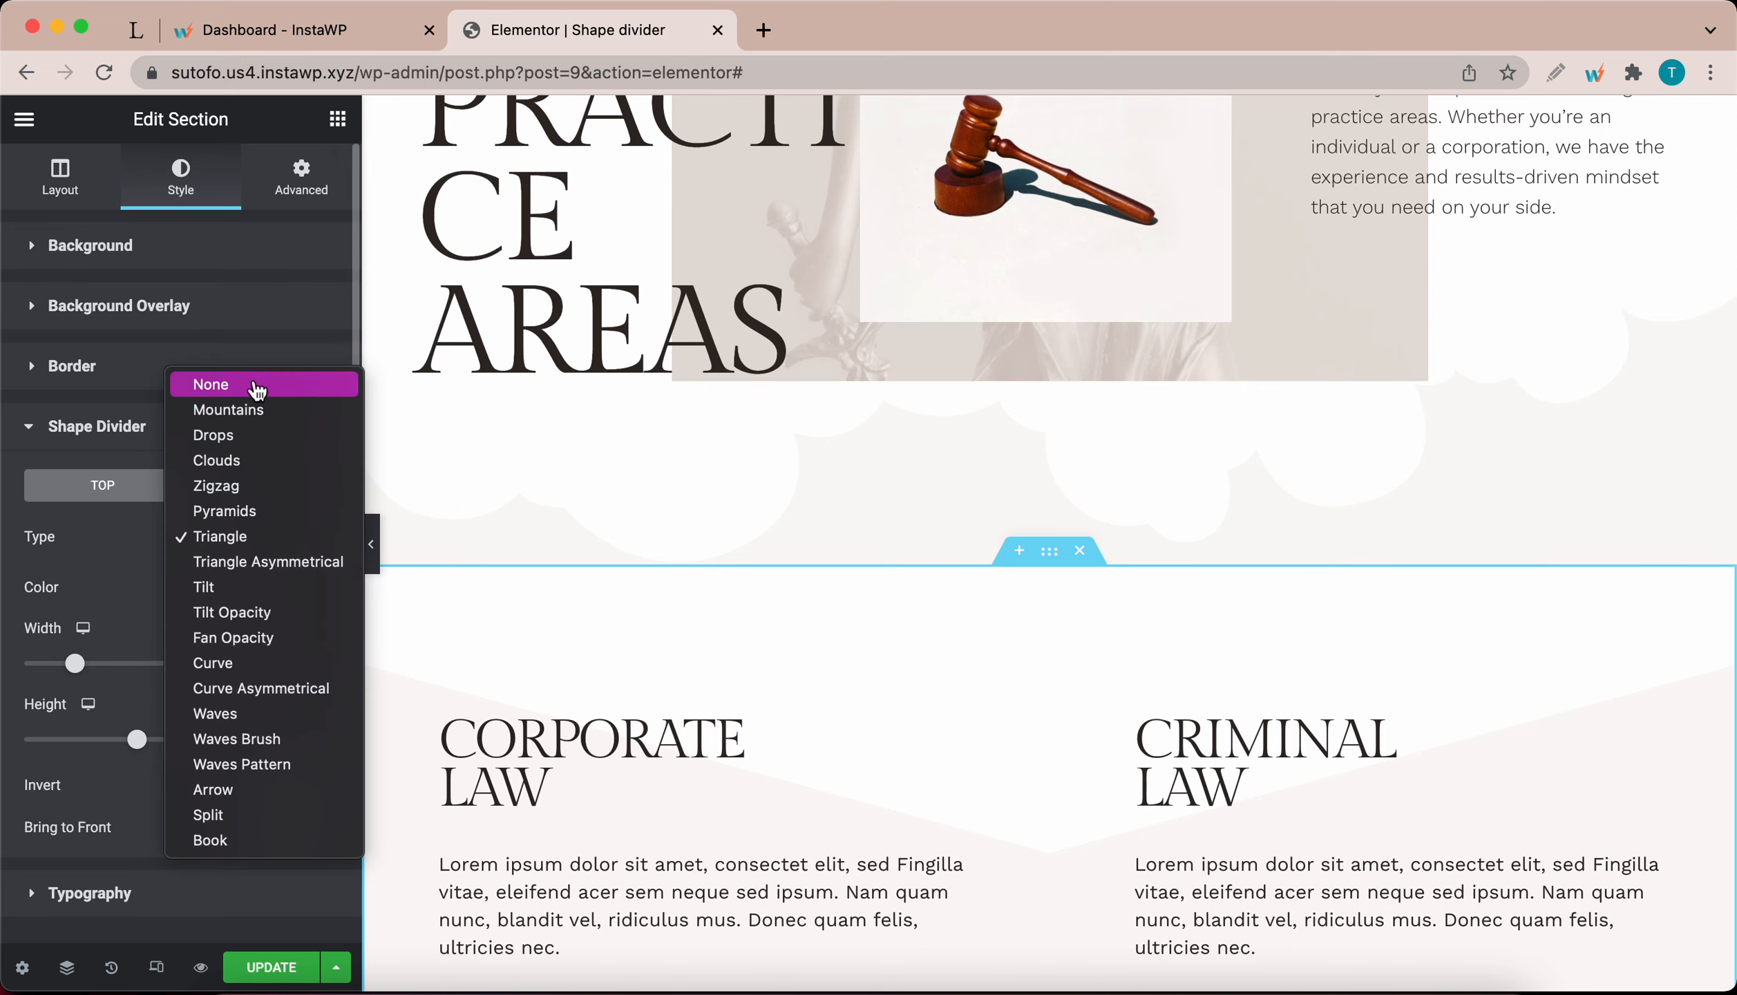
pyautogui.click(254, 385)
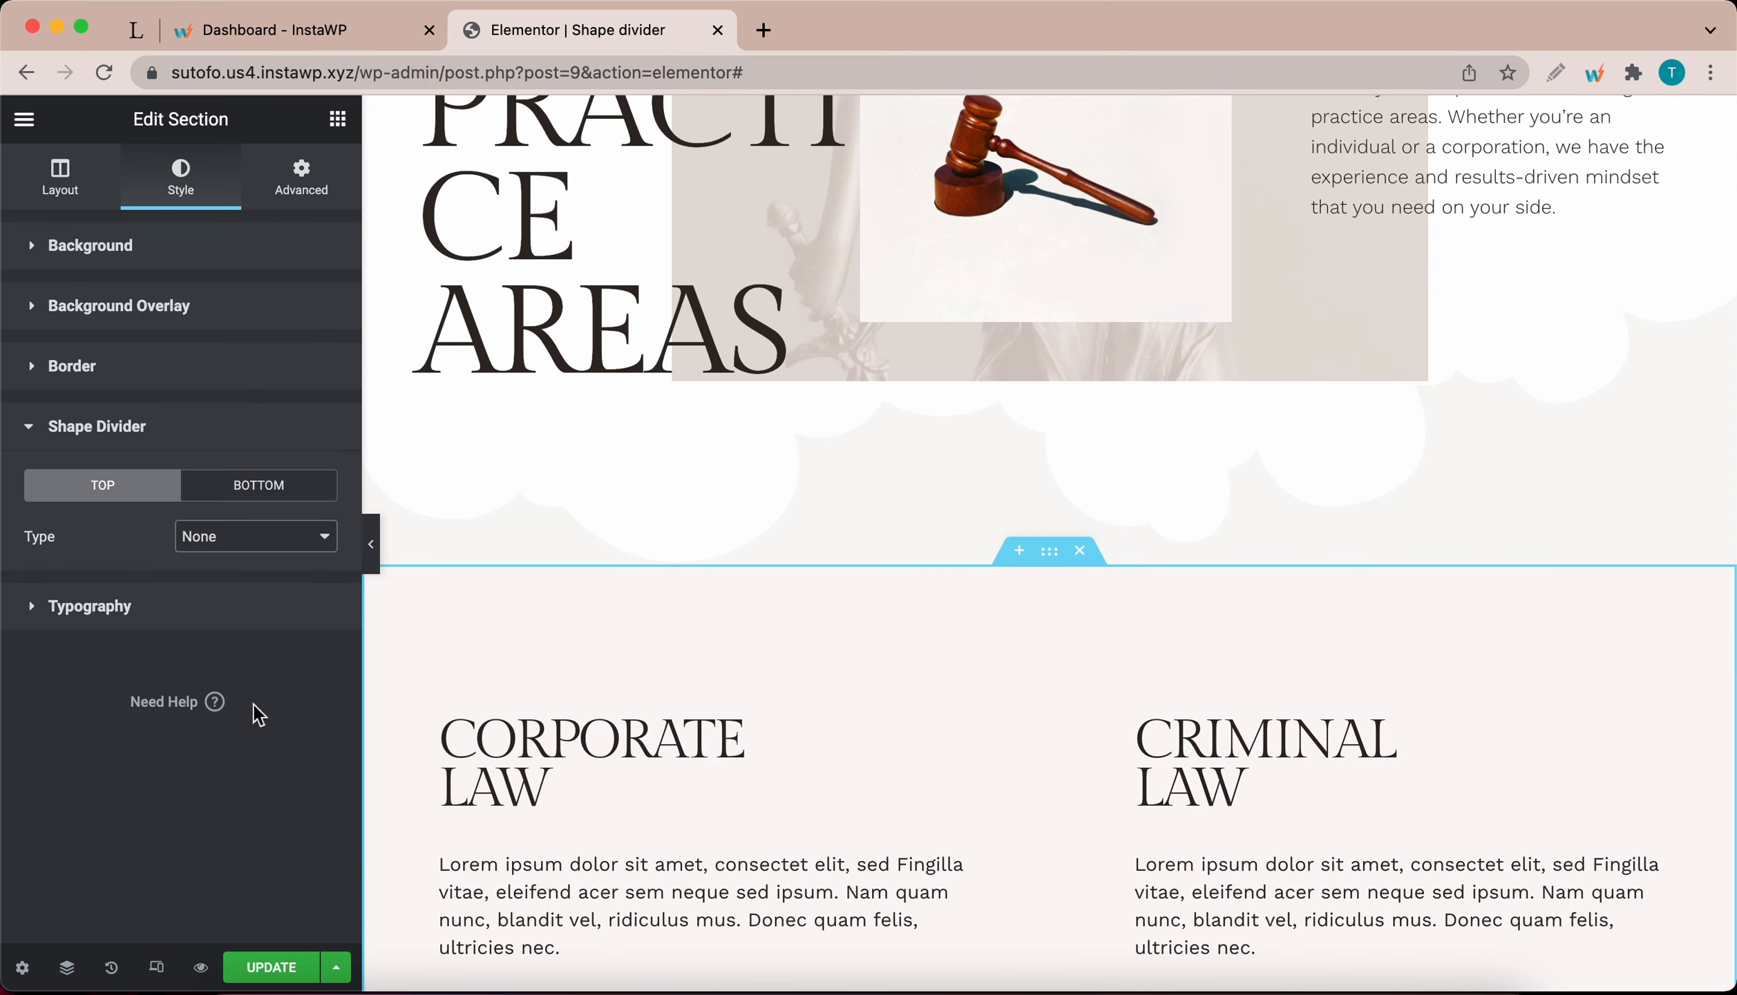
# Step: Preview the page in a separate browser tab, check the Clouds dividers there, and return to the Elementor editor
pyautogui.scroll(3, 525, 732)
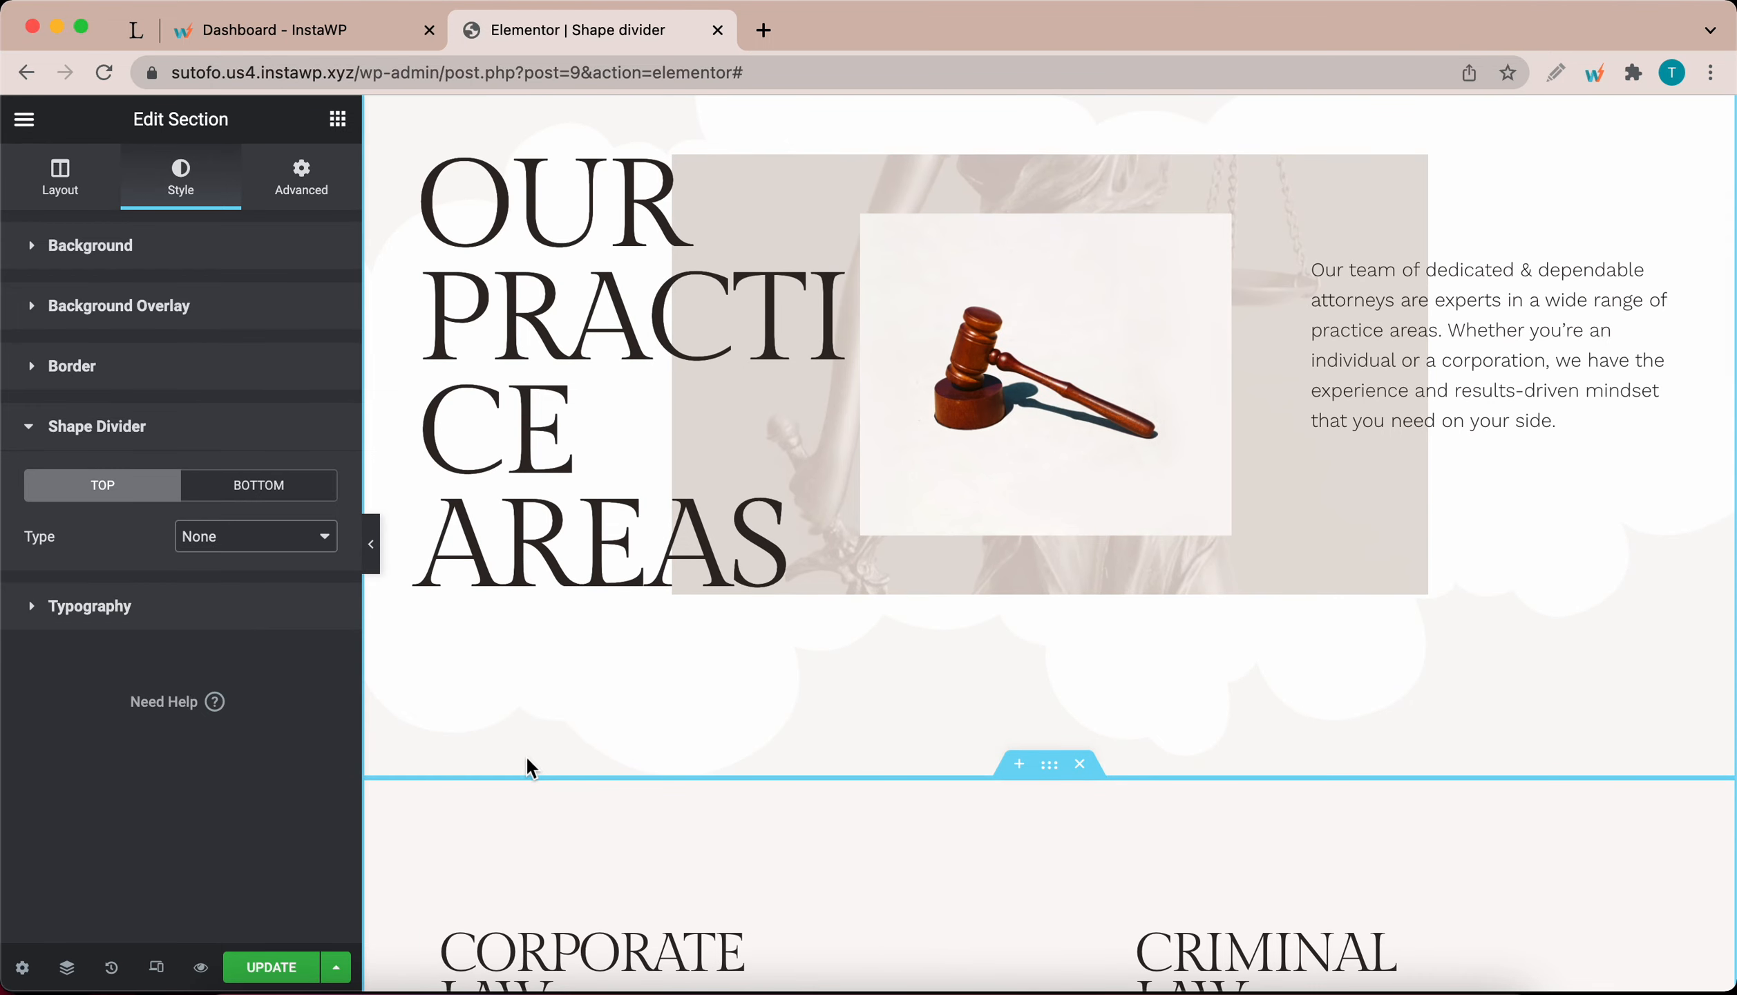
pyautogui.scroll(1, 525, 756)
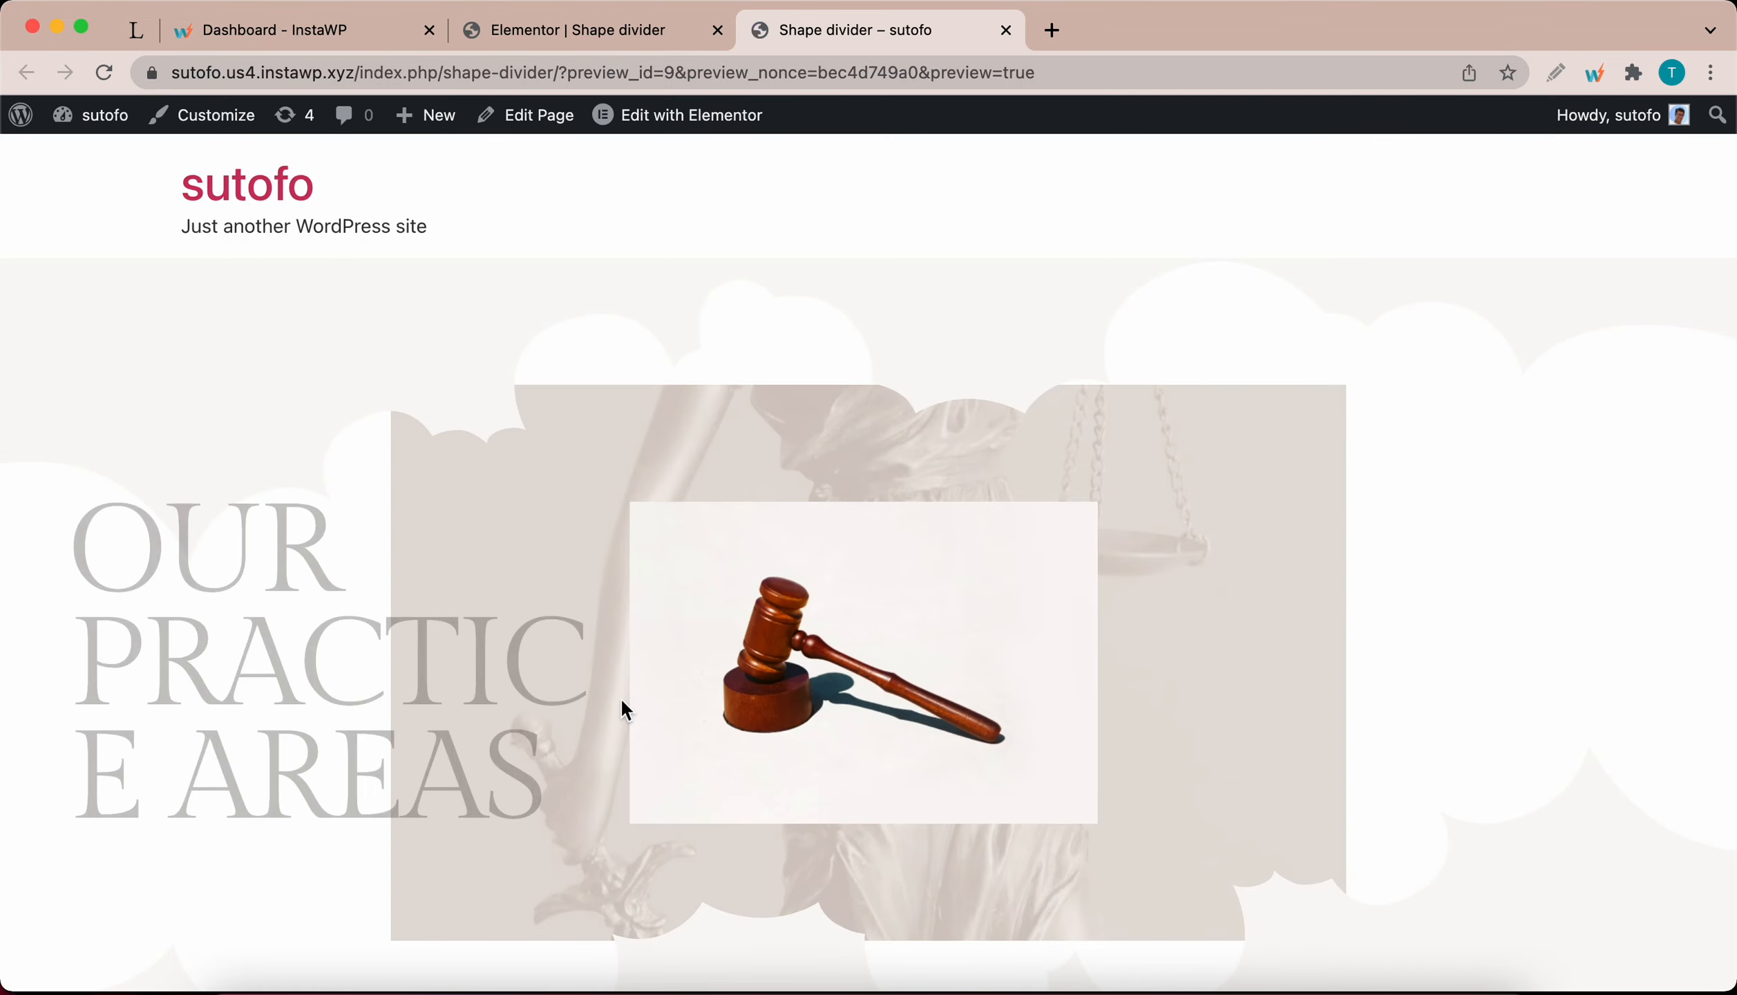
pyautogui.scroll(-3, 654, 718)
pyautogui.scroll(-5, 655, 722)
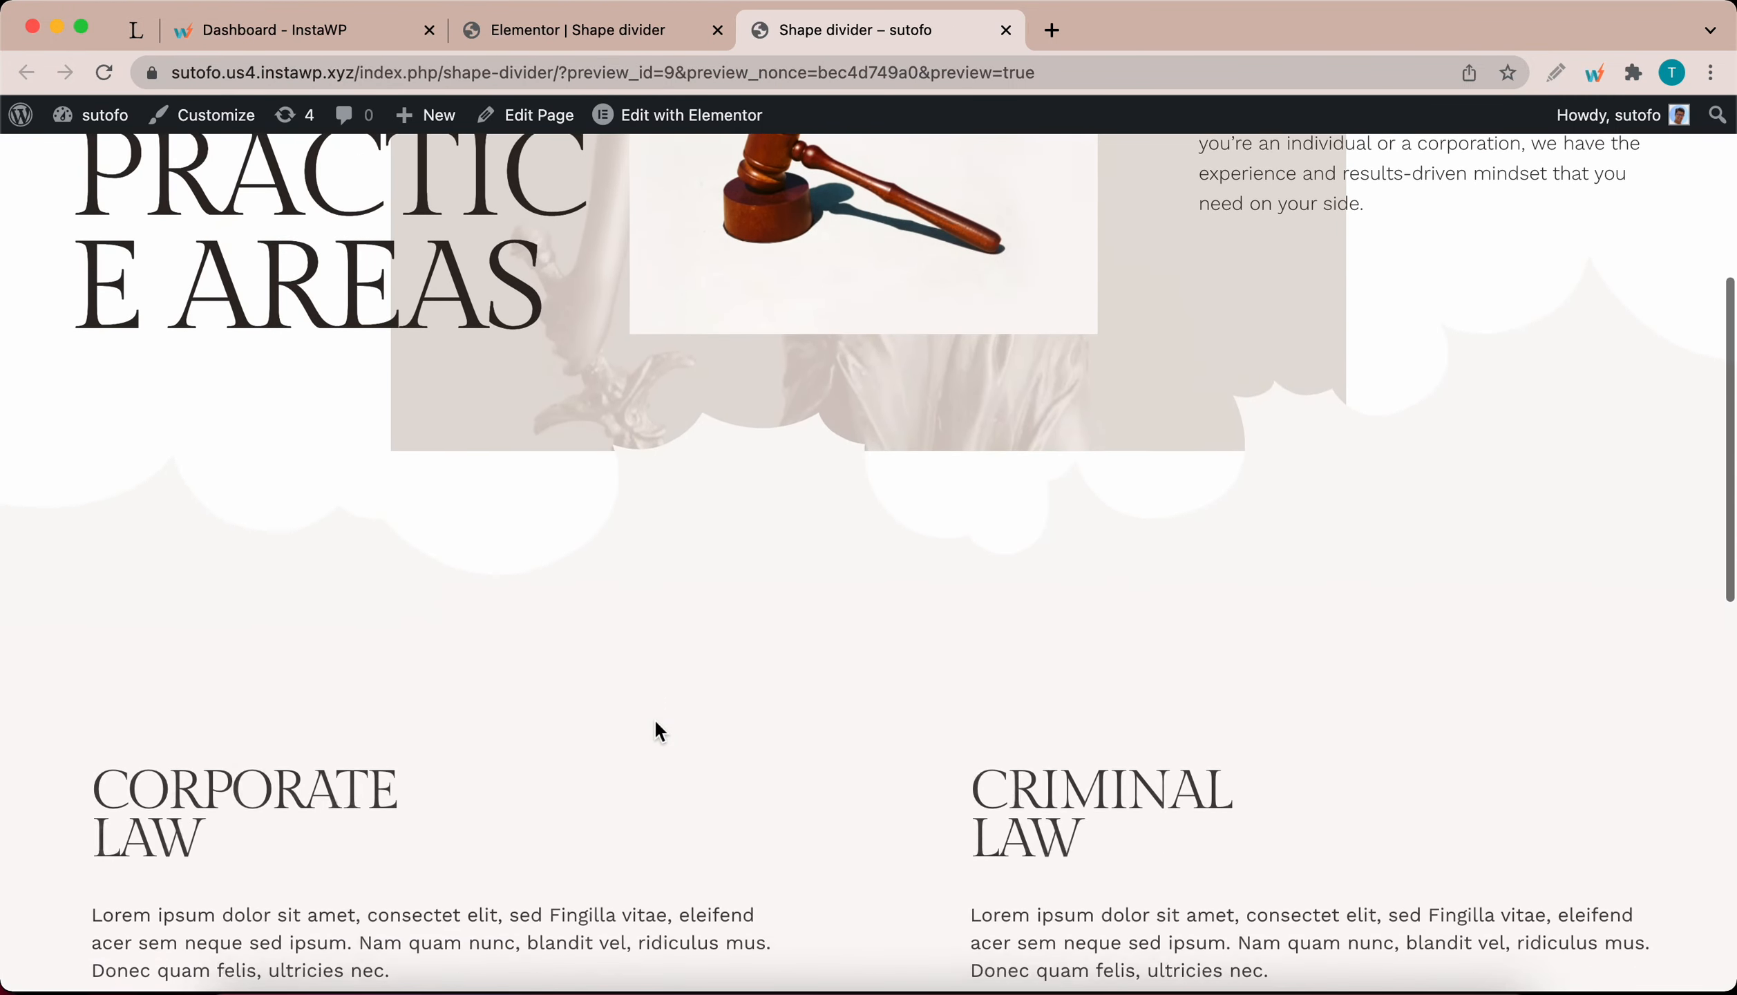
pyautogui.scroll(4, 655, 722)
pyautogui.scroll(2, 656, 723)
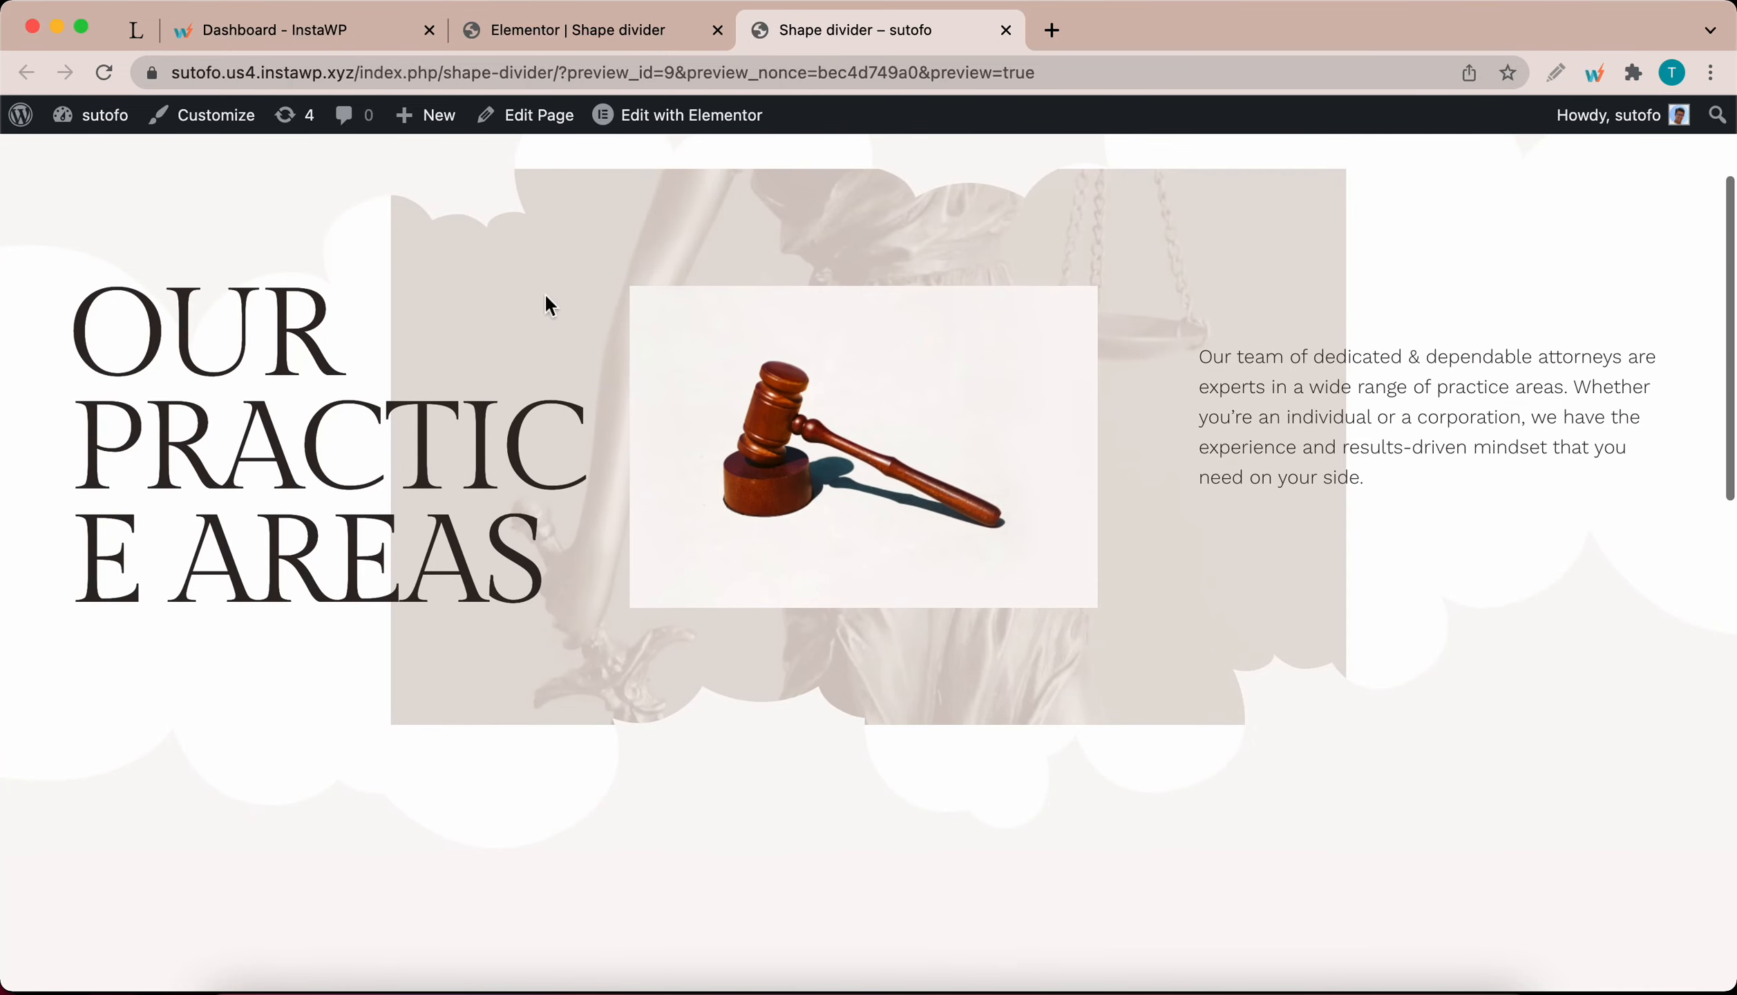
pyautogui.click(546, 30)
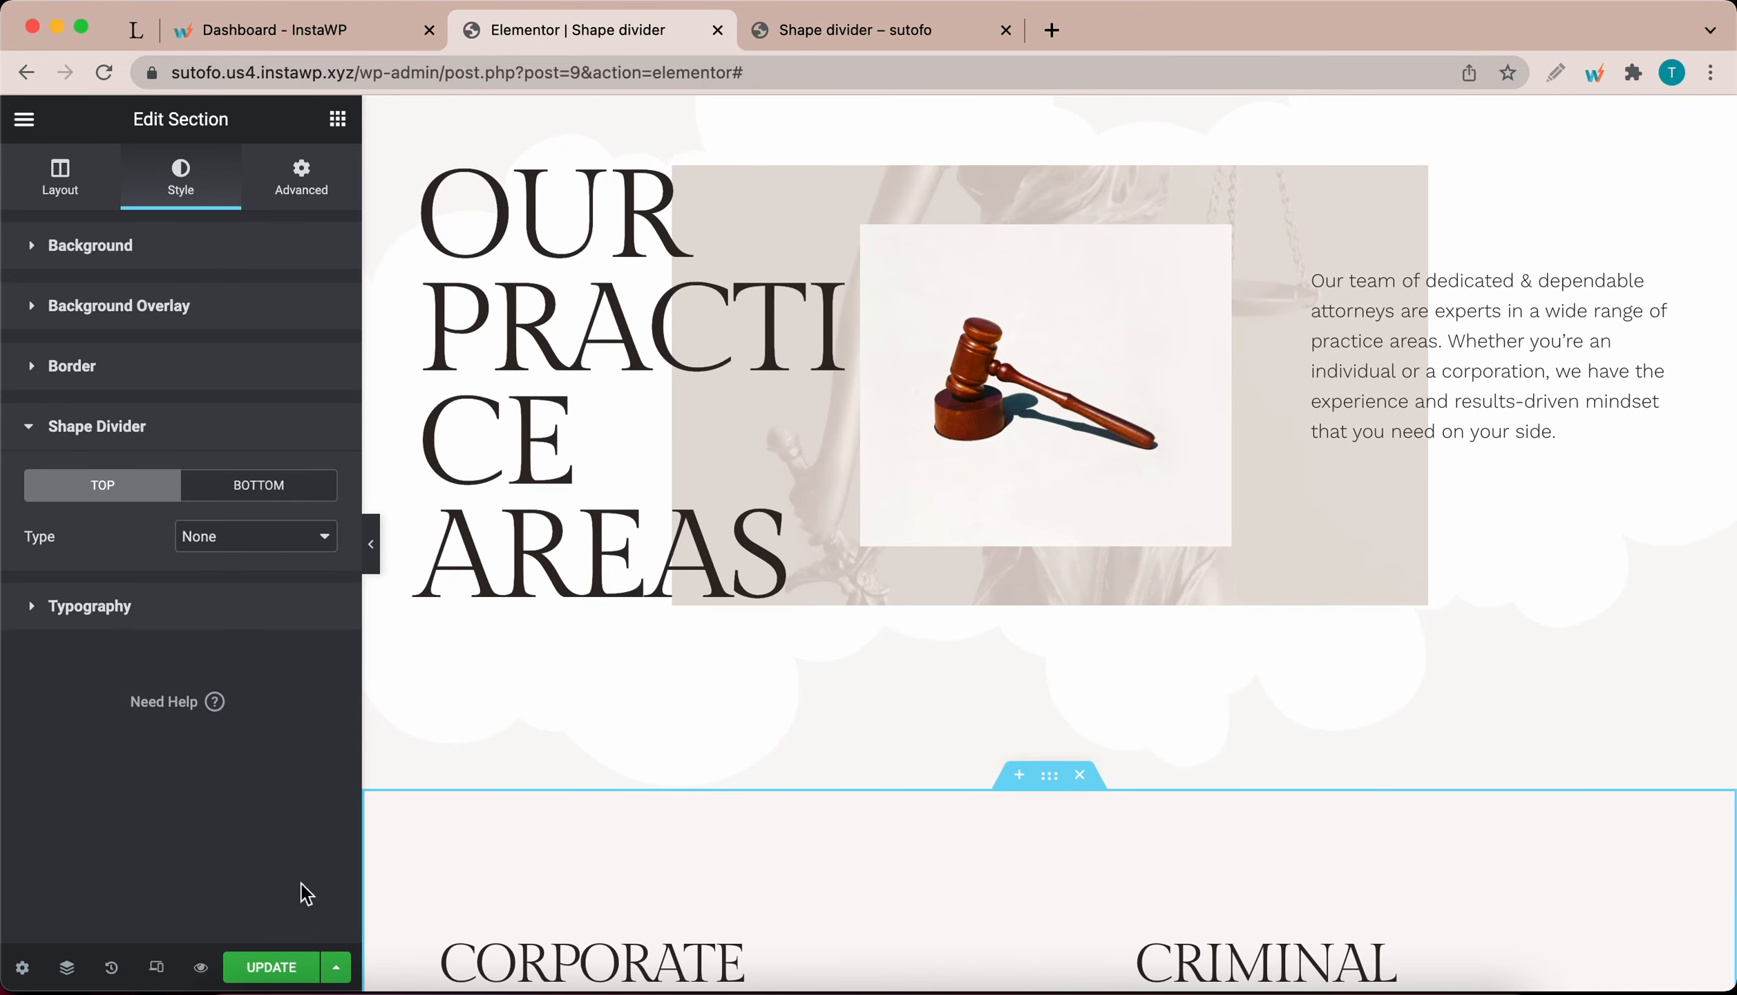